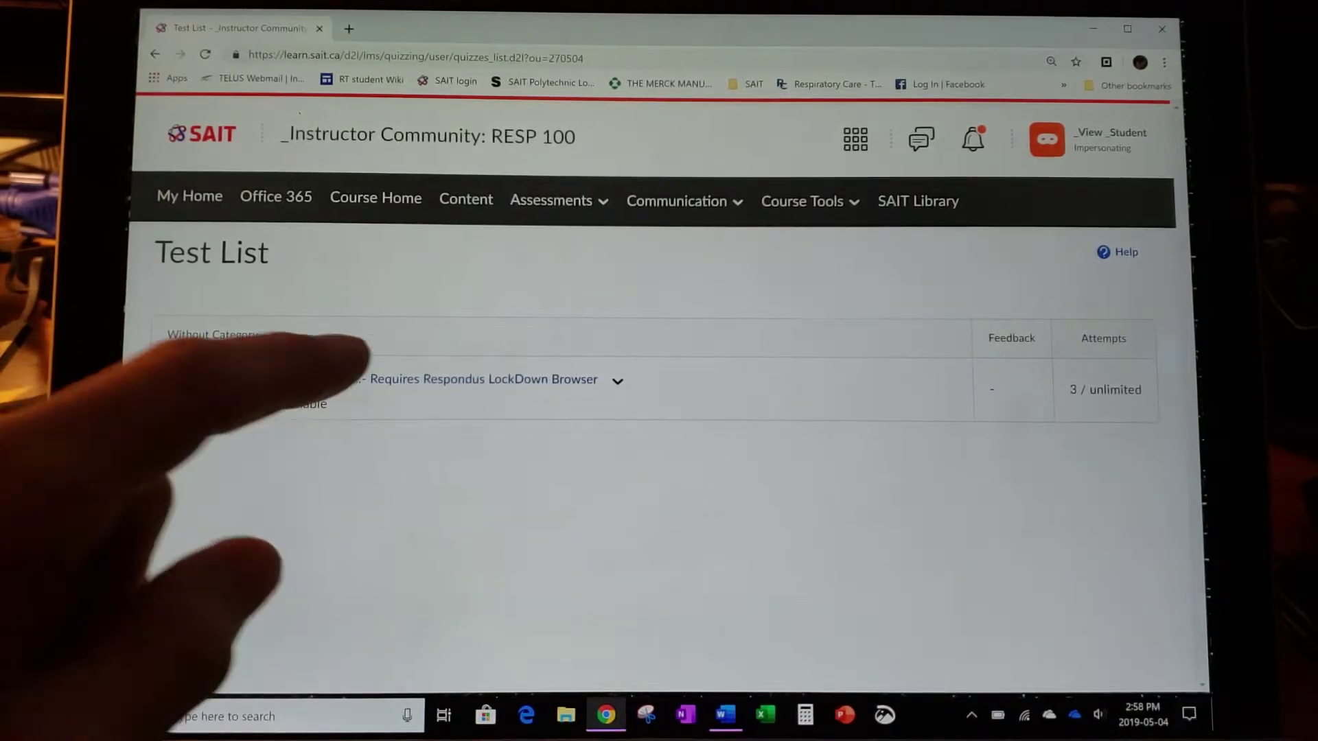
- Open the PDF viewable test demonstration and launch it in LockDown Browser, allowing the app to make changes to the device
click(343, 379)
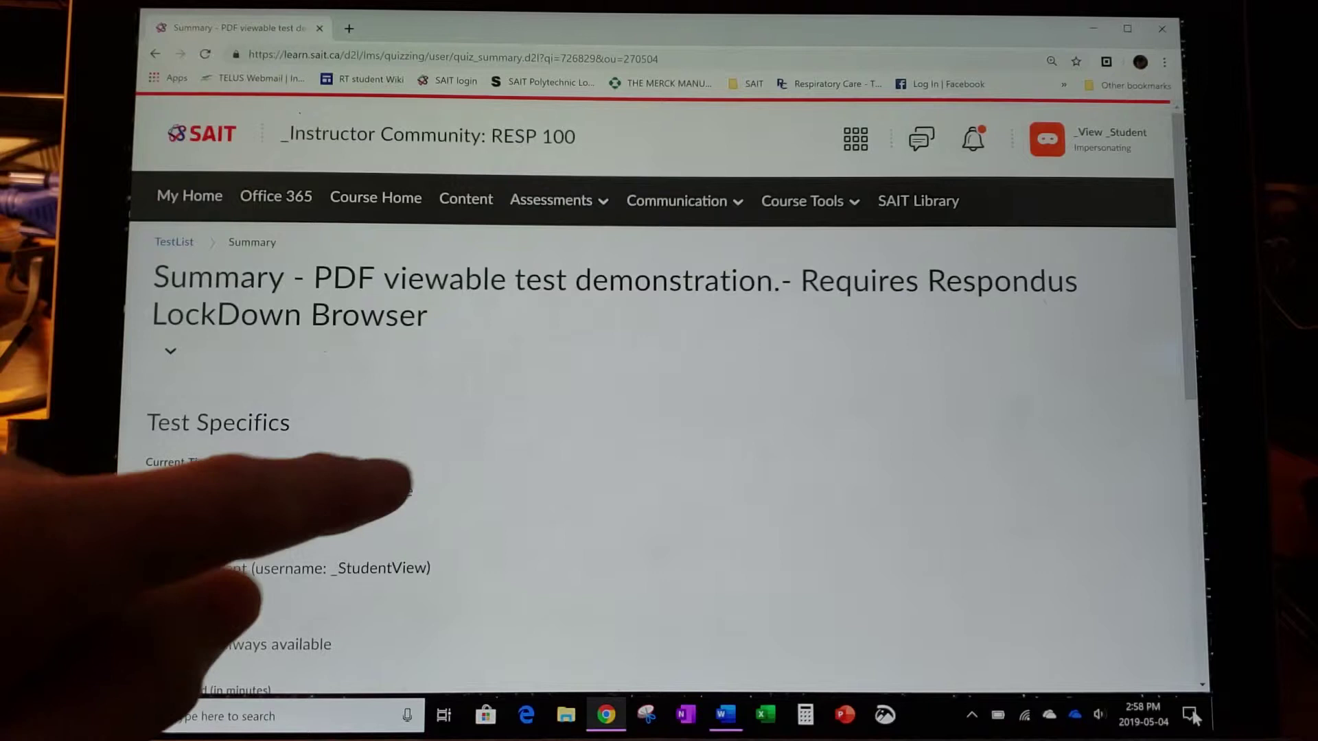
scroll(398, 480, down, 8)
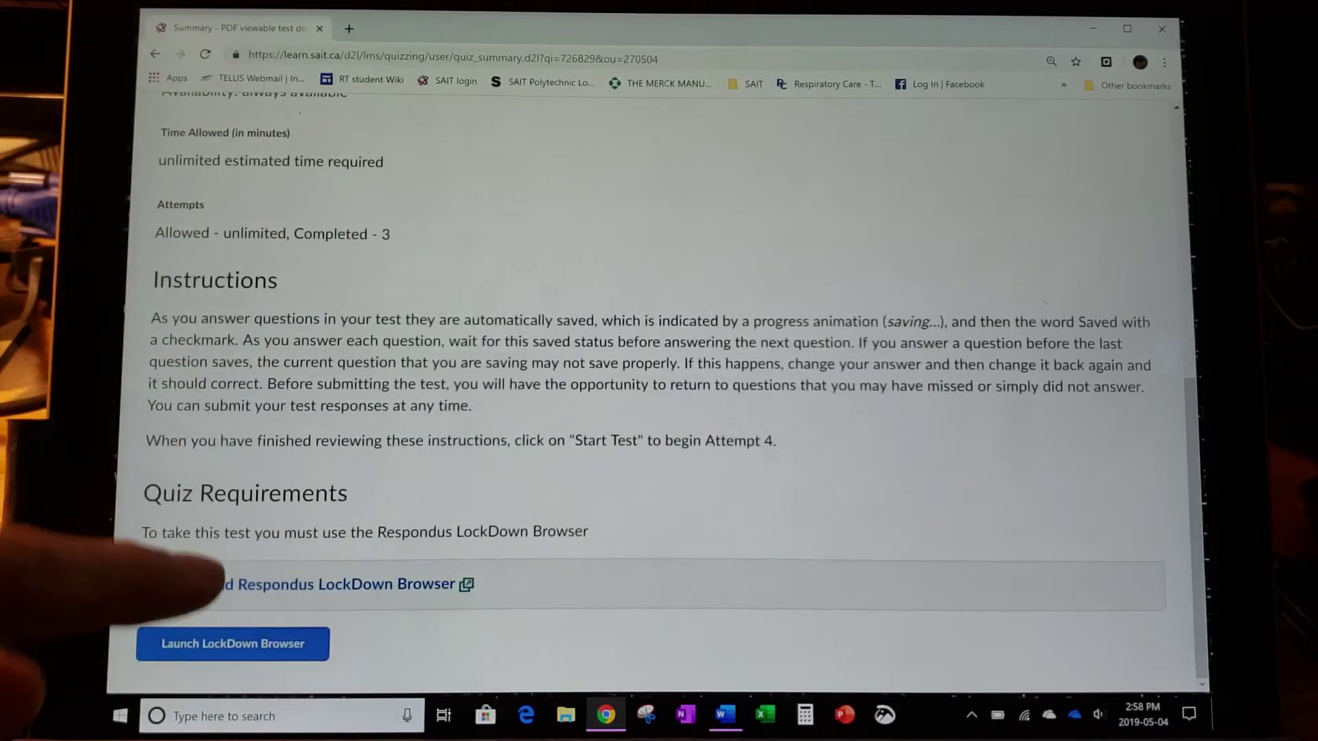
click(220, 644)
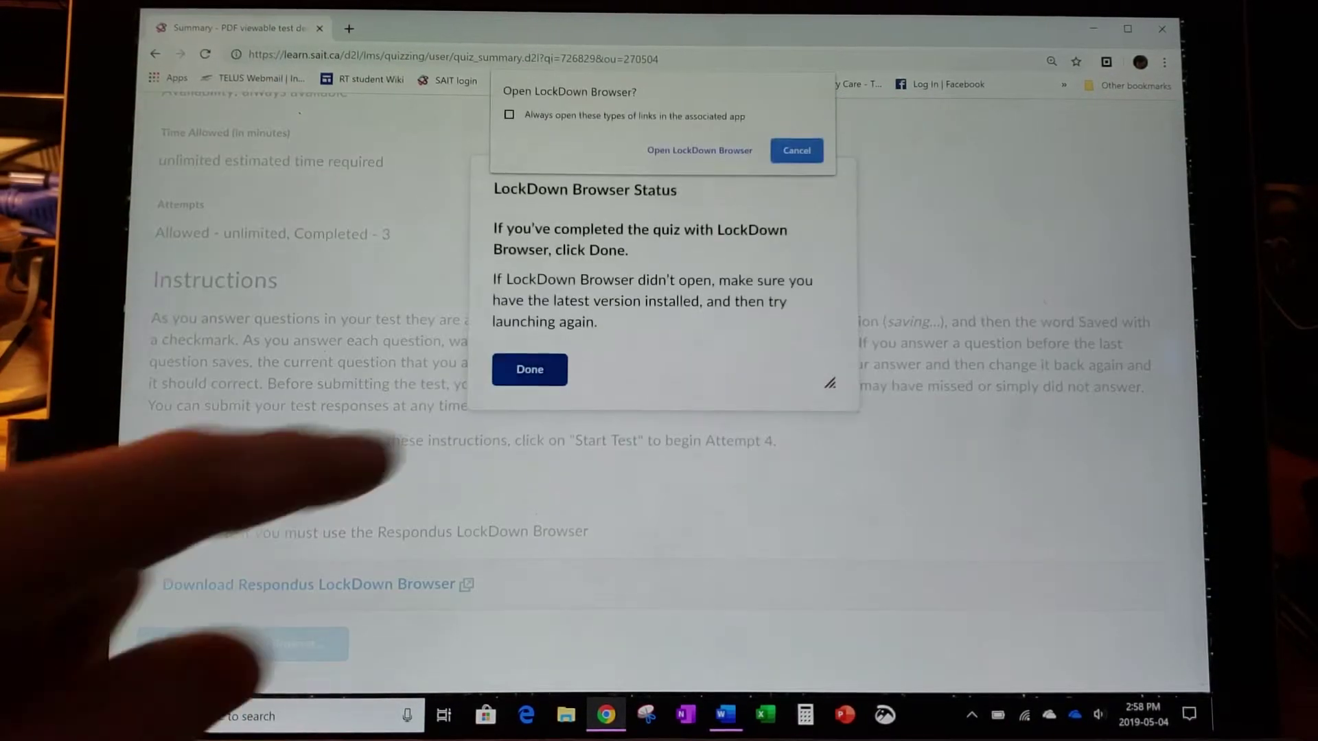
click(699, 150)
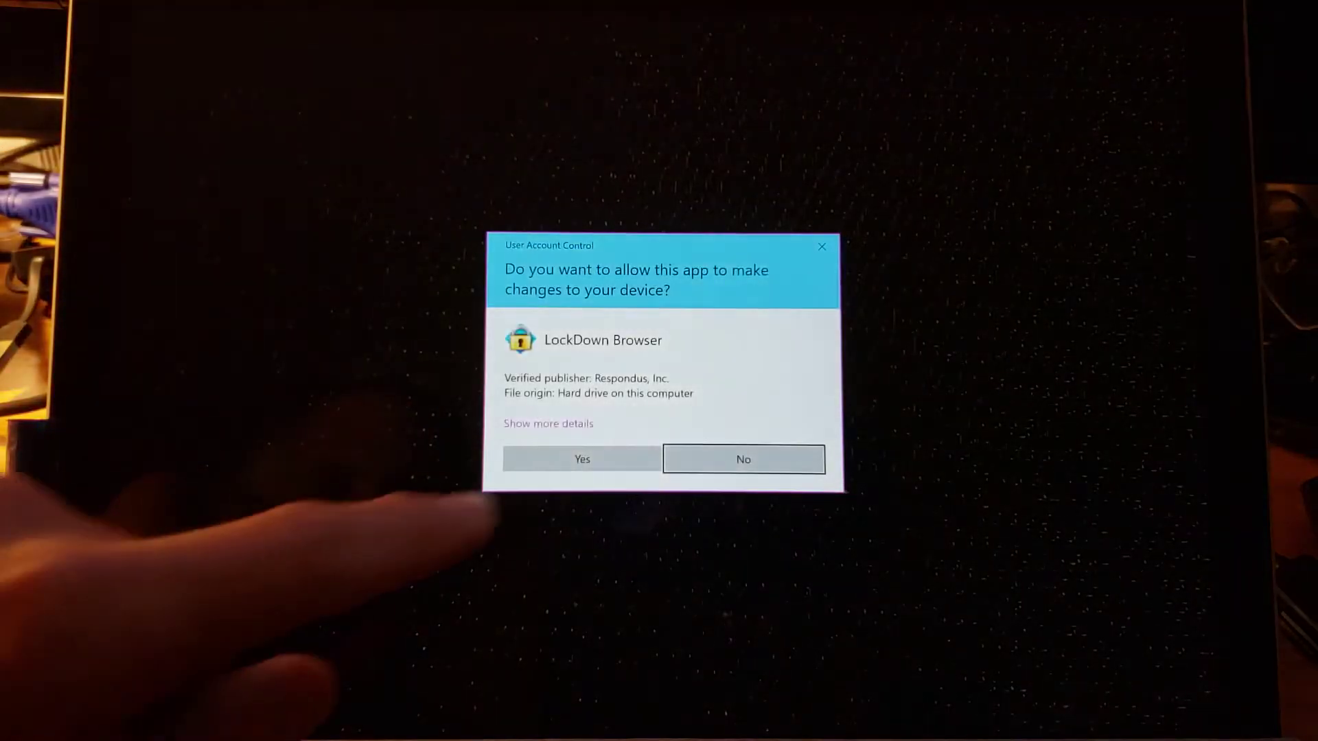
click(582, 459)
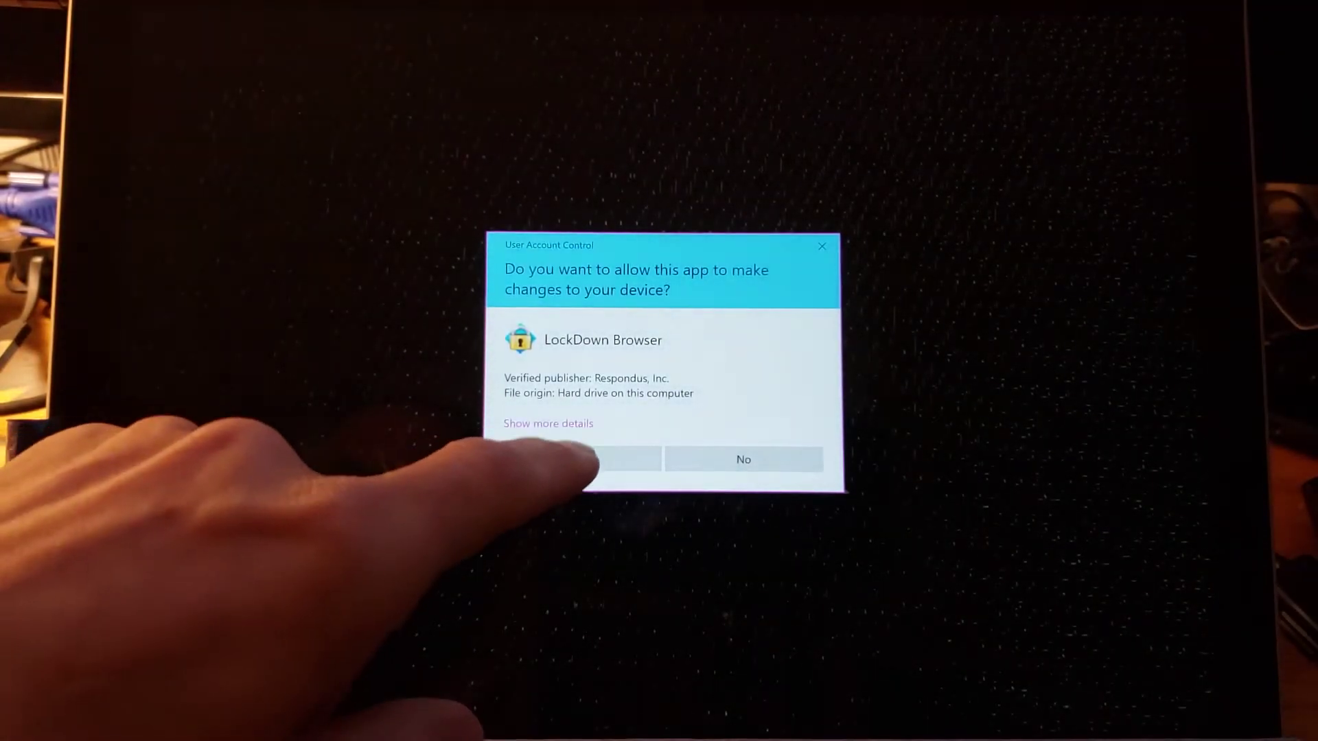
click(582, 458)
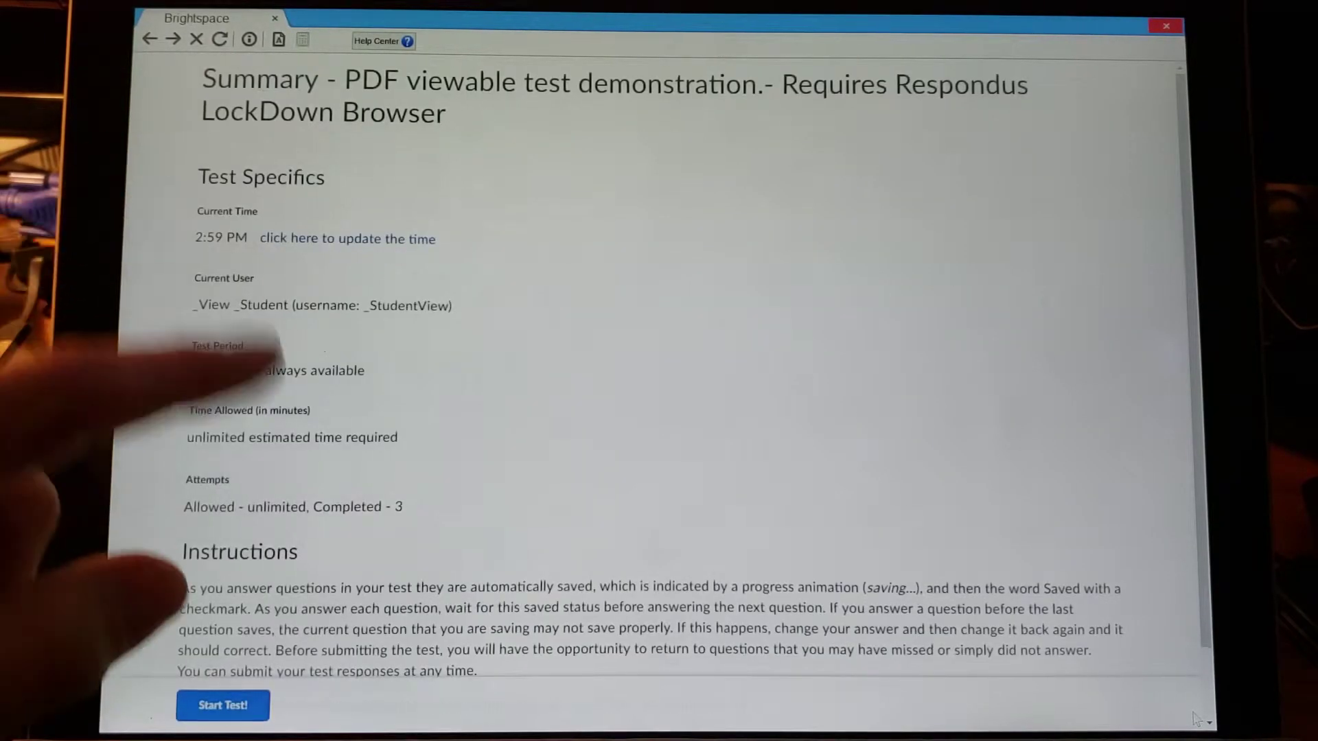
- Start the test attempt and open the Demonstration Exam PDF linked in Question 1
scroll(1194, 720, down, 1)
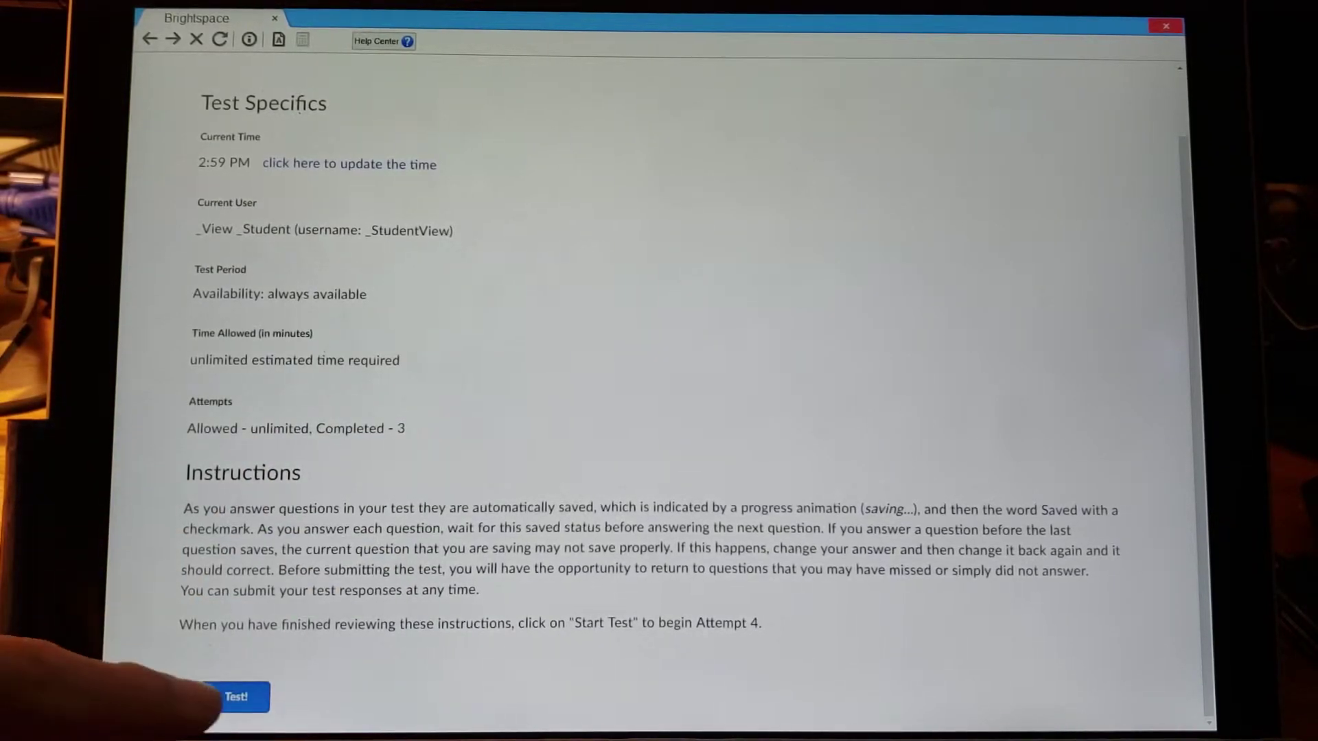
click(223, 697)
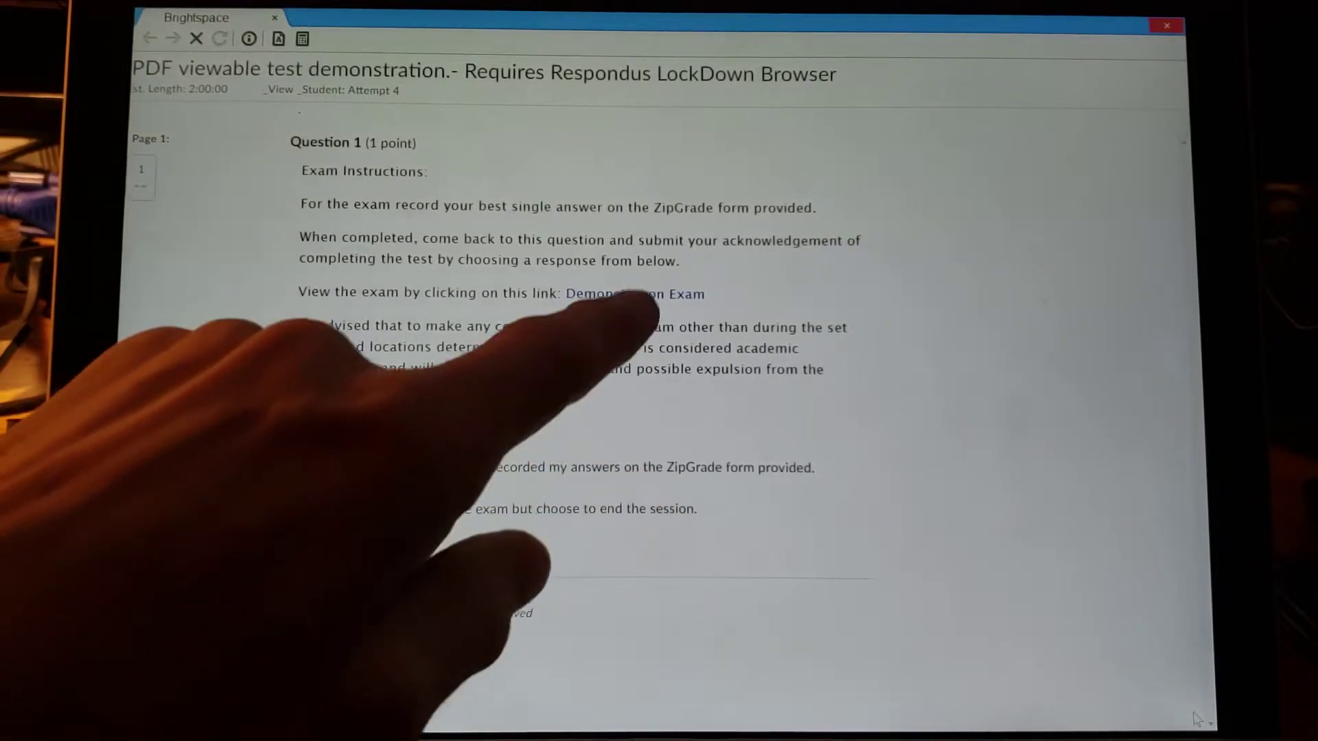
click(618, 292)
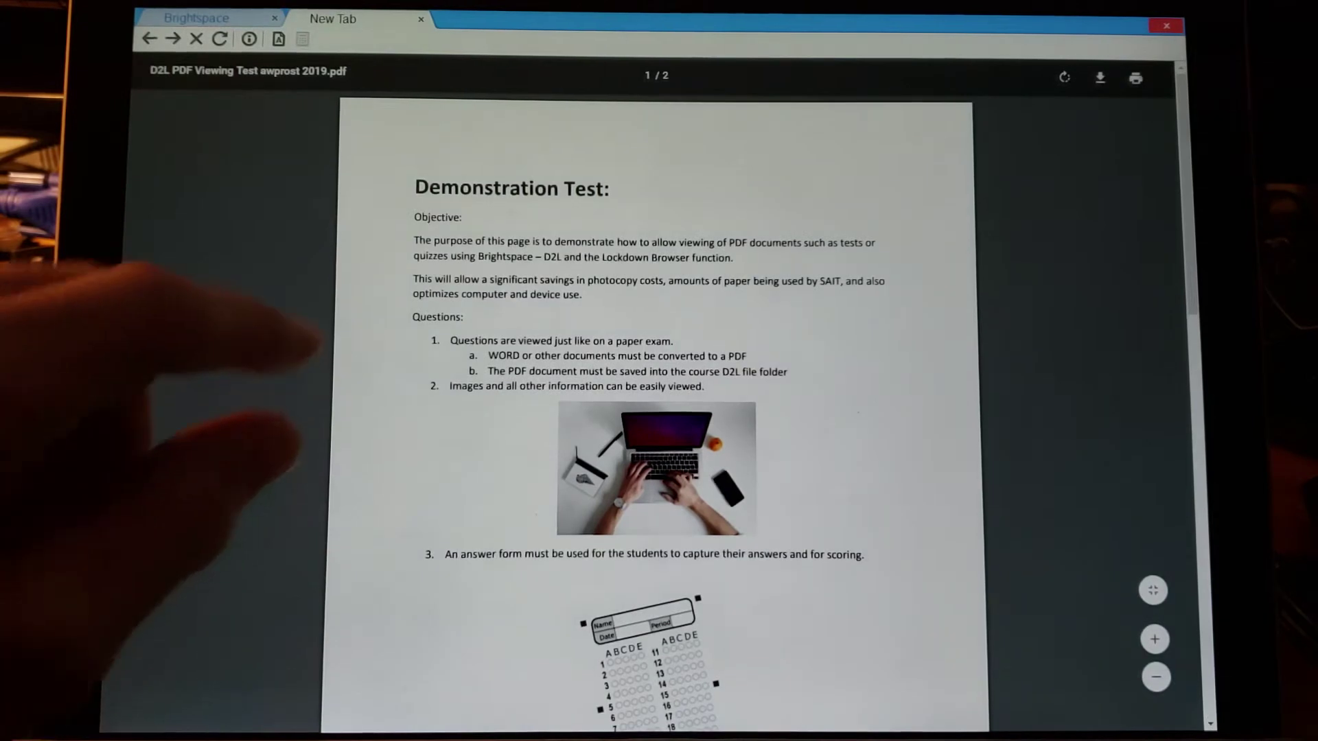
- Read through the demonstration exam PDF, examining its questions, images and answer form up close, as far as the calculator item on page 2
scroll(302, 344, up, 3)
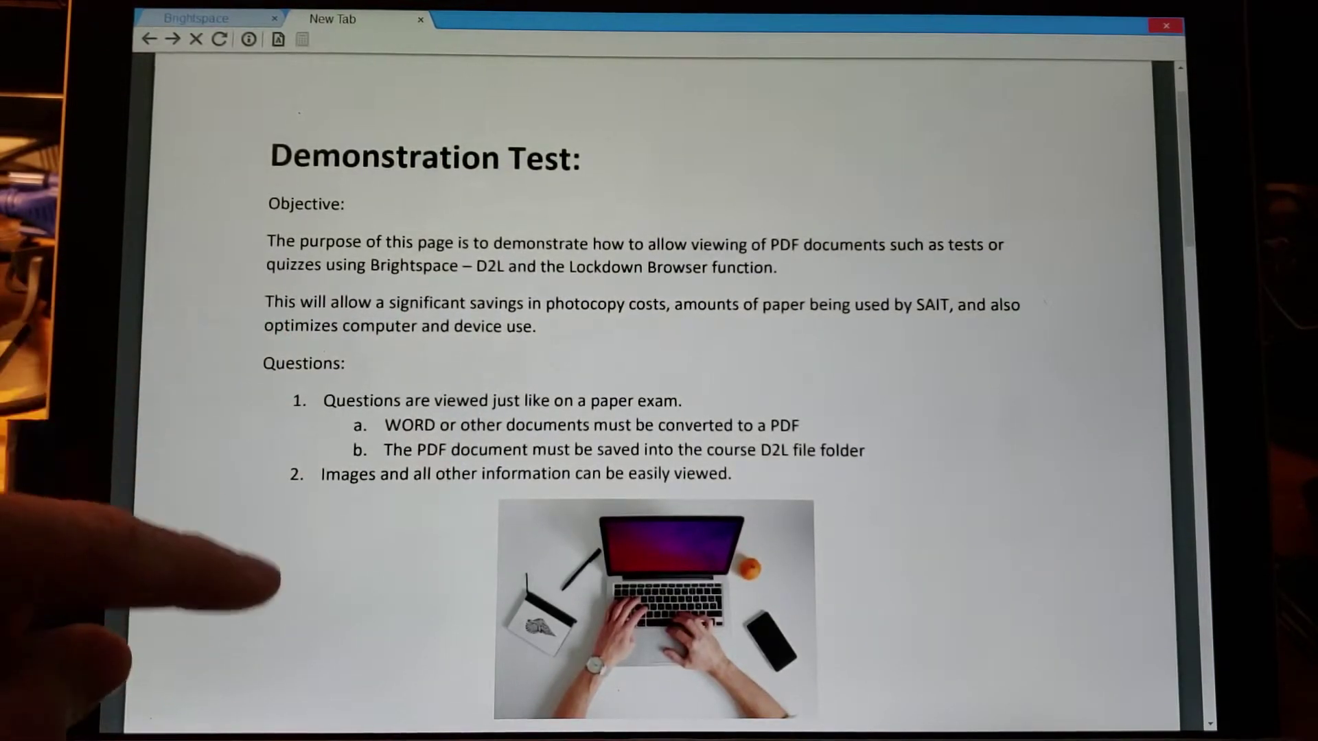
scroll(652, 412, down, 5)
scroll(652, 412, up, 2)
scroll(652, 343, up, 5)
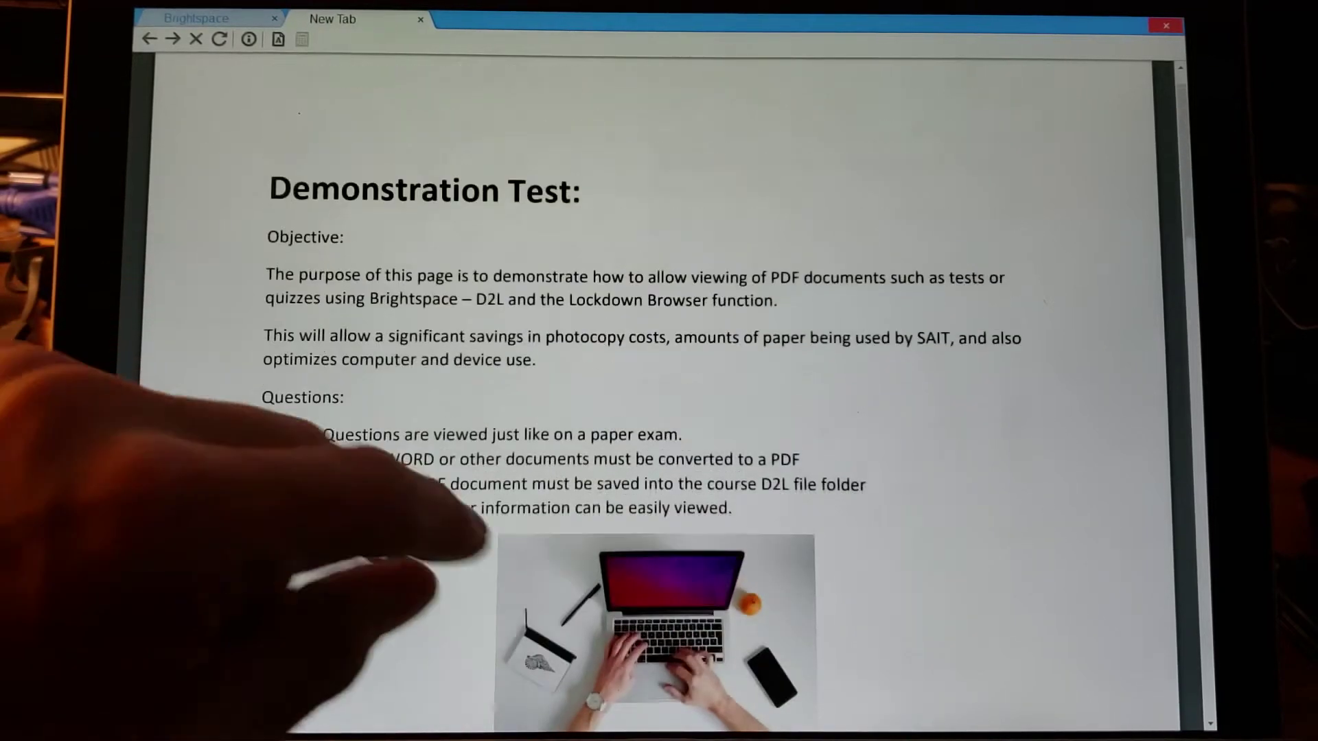
scroll(652, 343, down, 4)
scroll(618, 309, up, 3)
scroll(618, 309, up, 5)
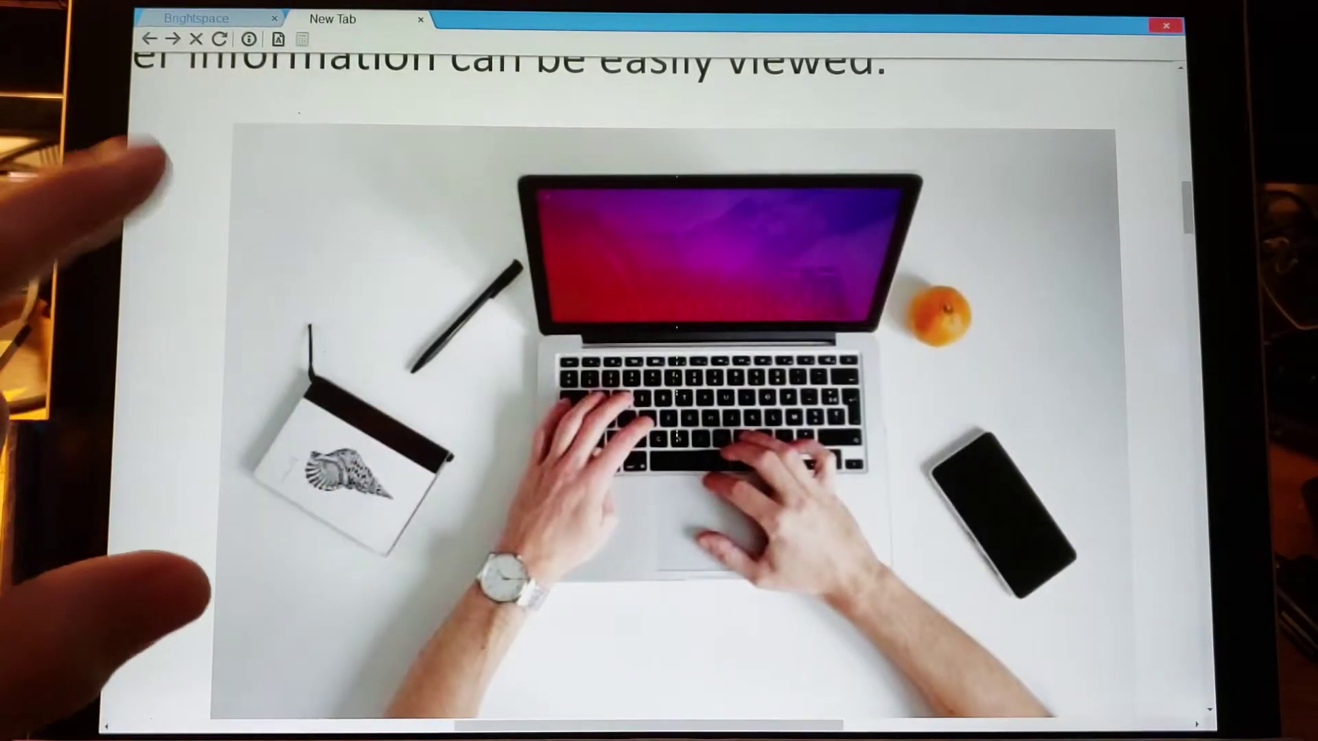
scroll(645, 384, down, 5)
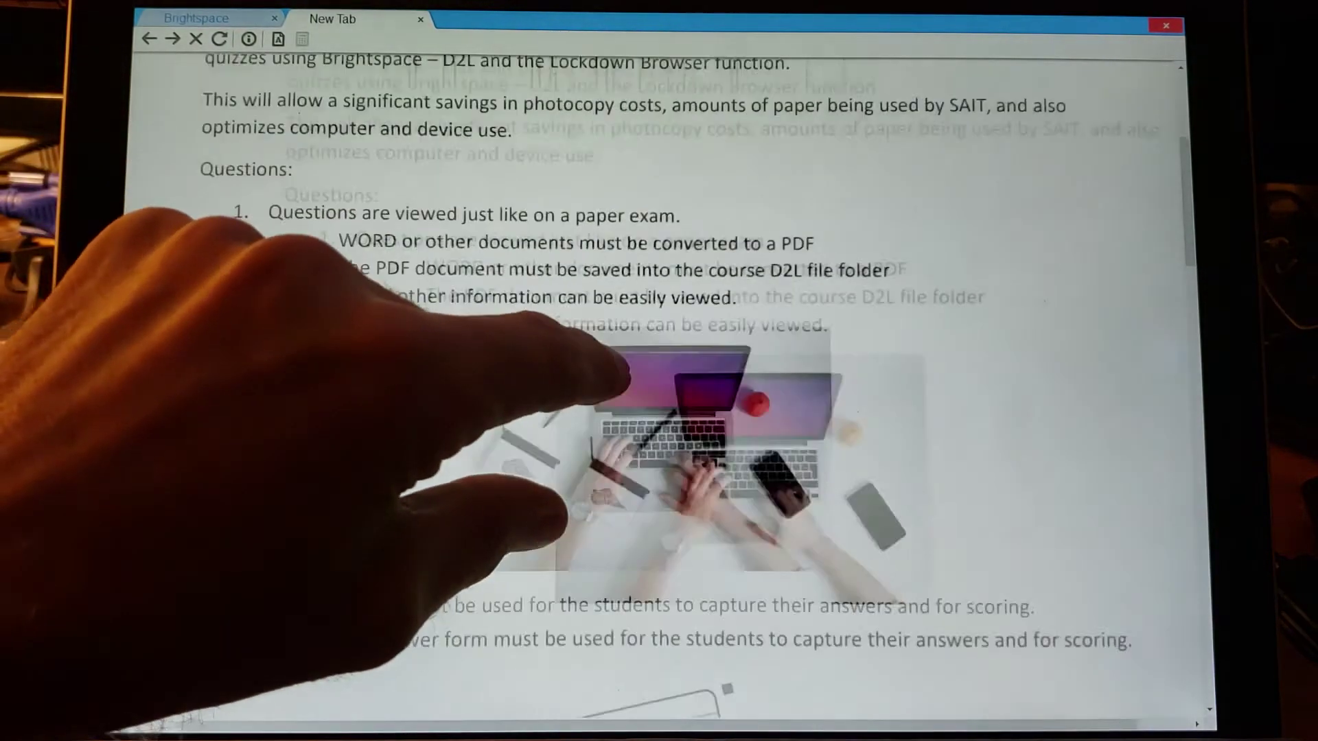
scroll(653, 384, down, 3)
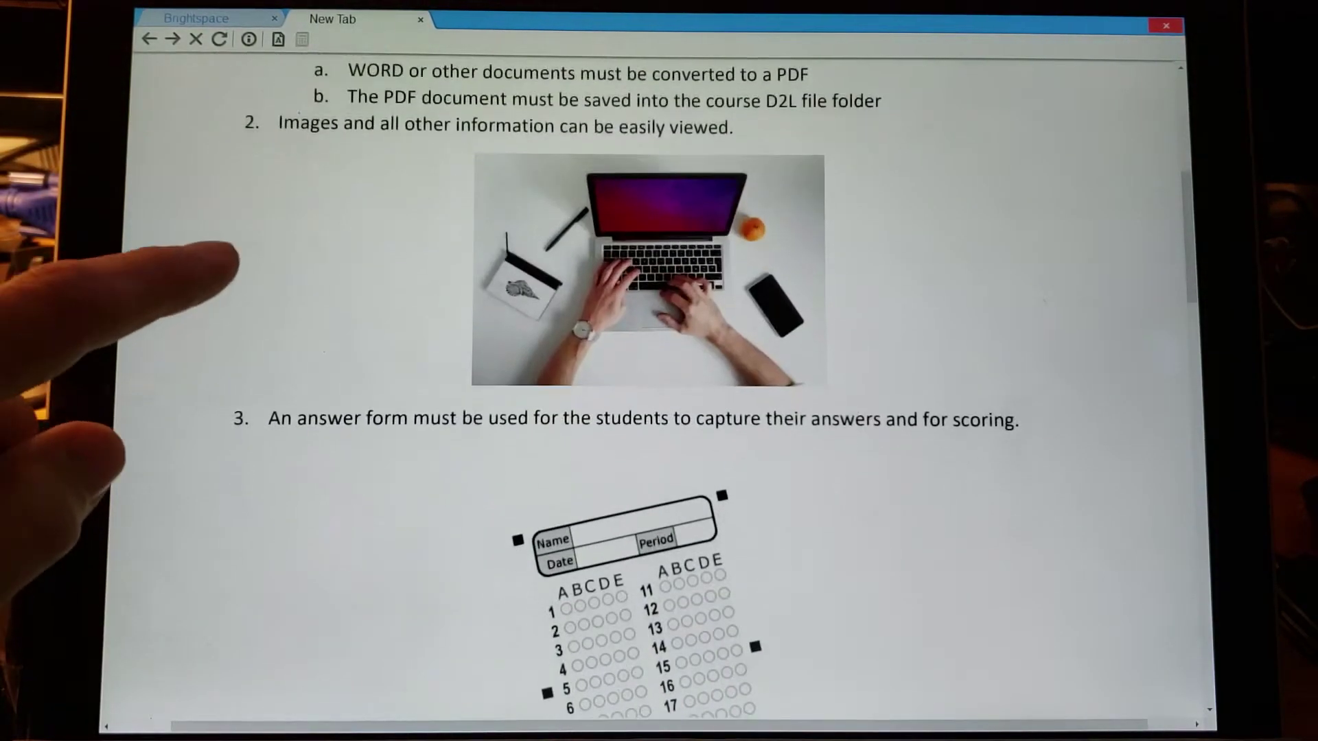
scroll(652, 384, up, 3)
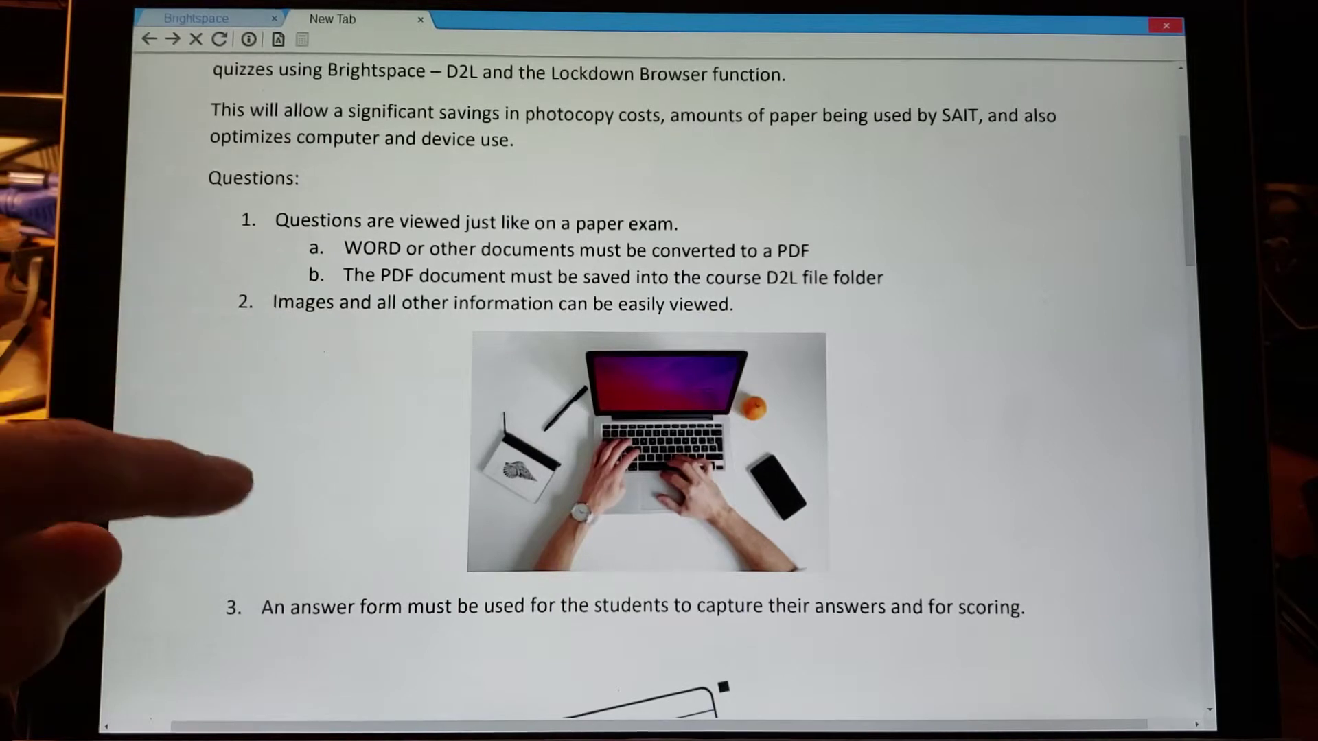
scroll(652, 384, down, 6)
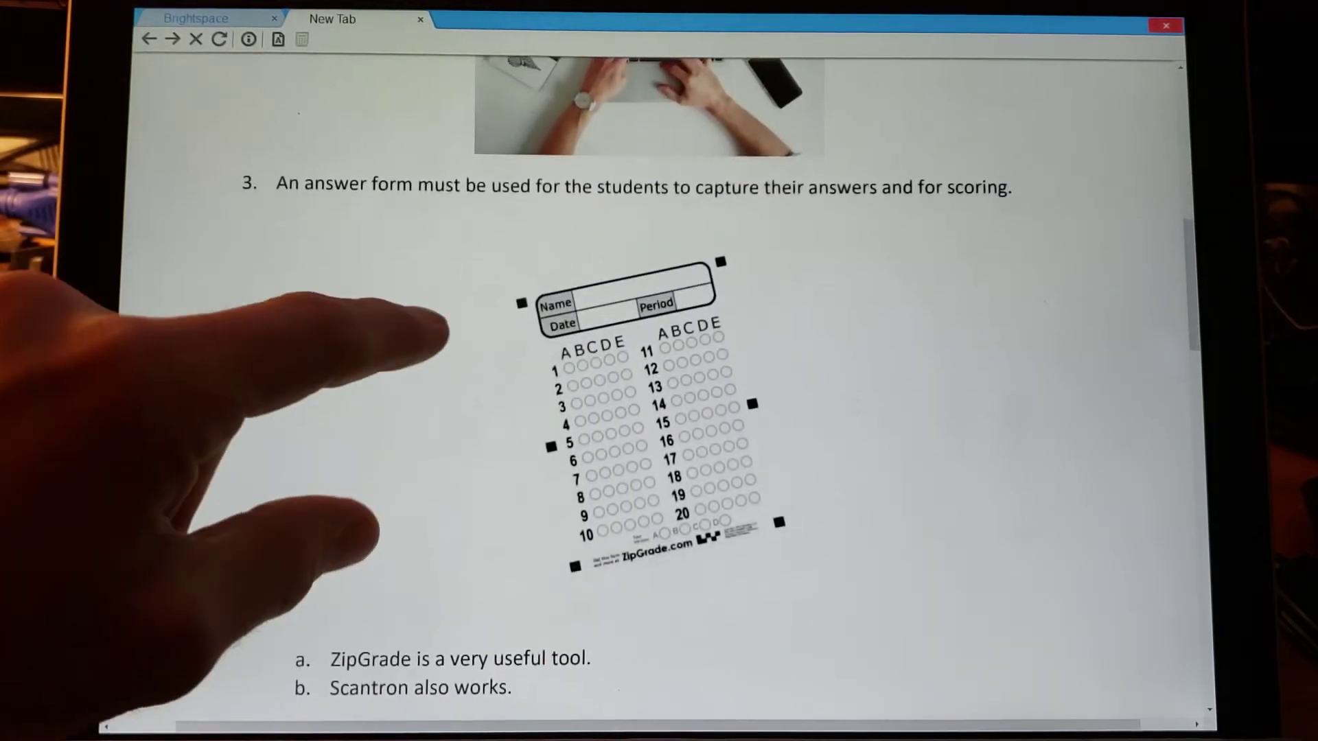
scroll(652, 412, up, 5)
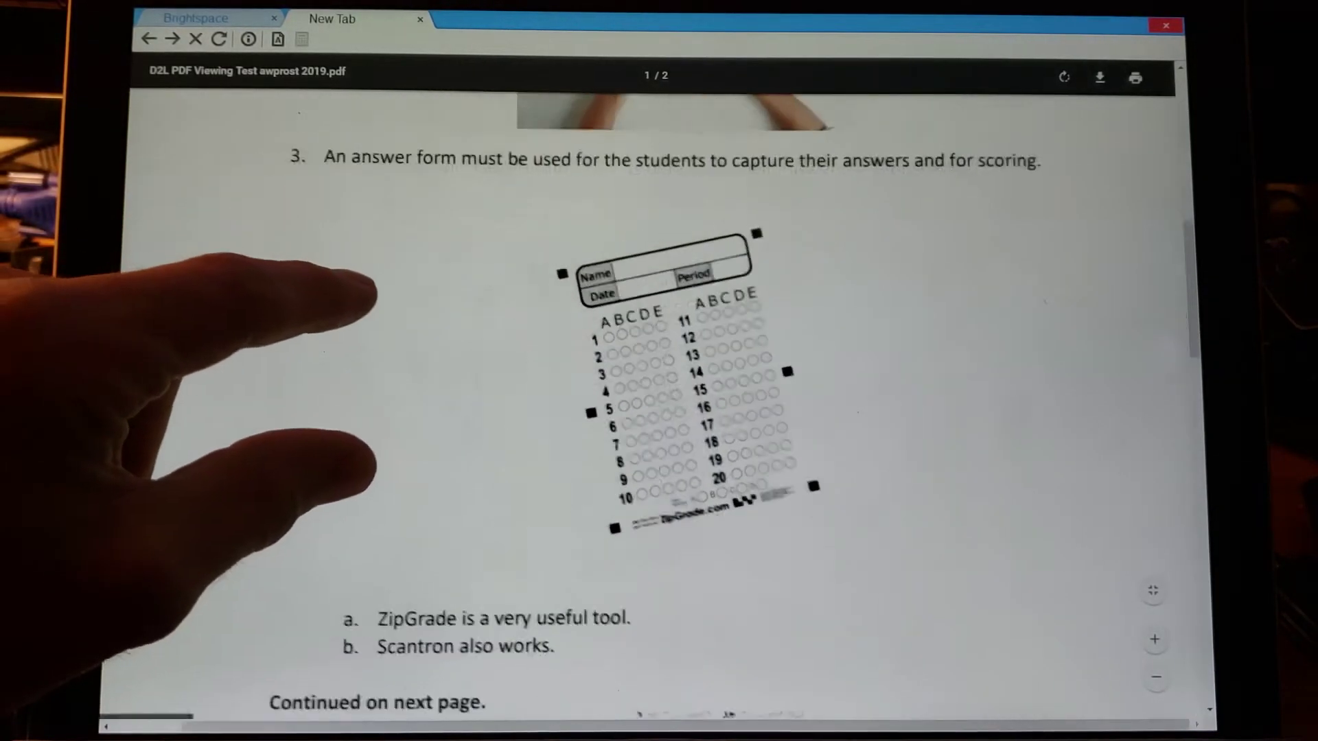
scroll(296, 384, down, 2)
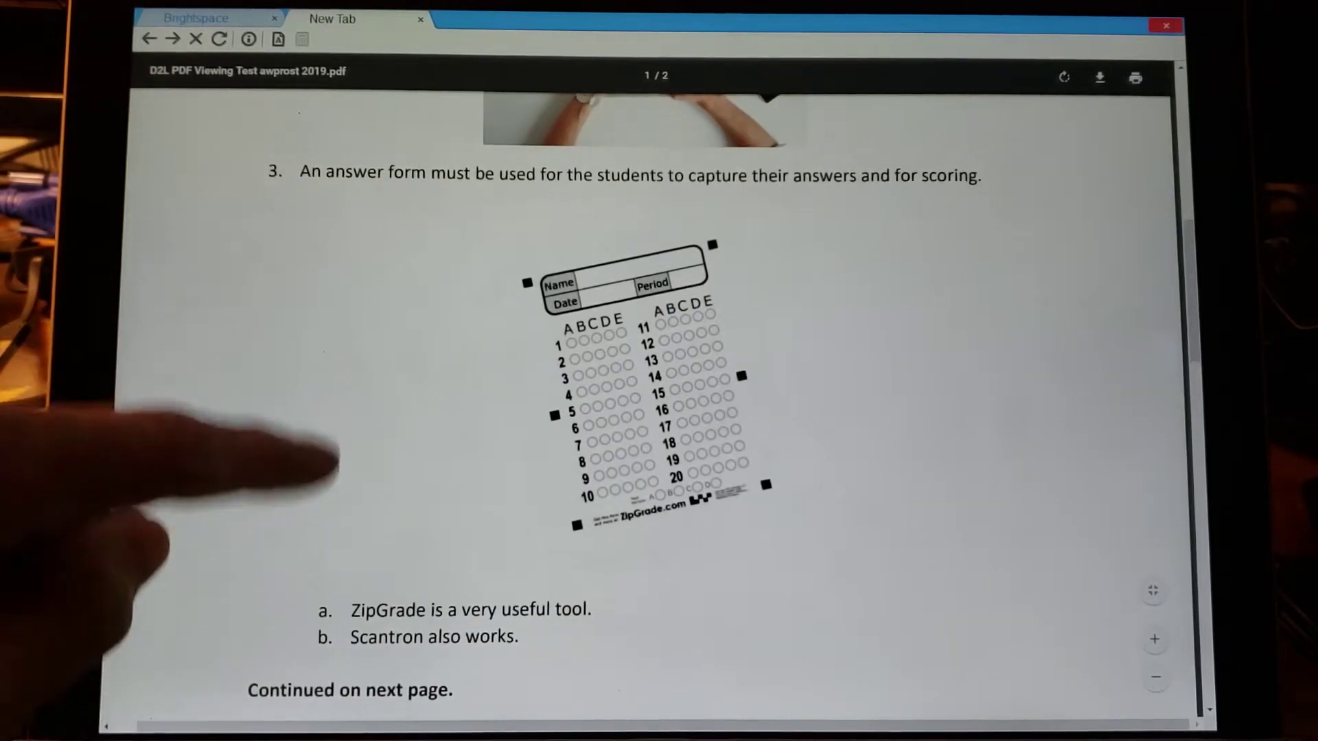
scroll(288, 453, down, 10)
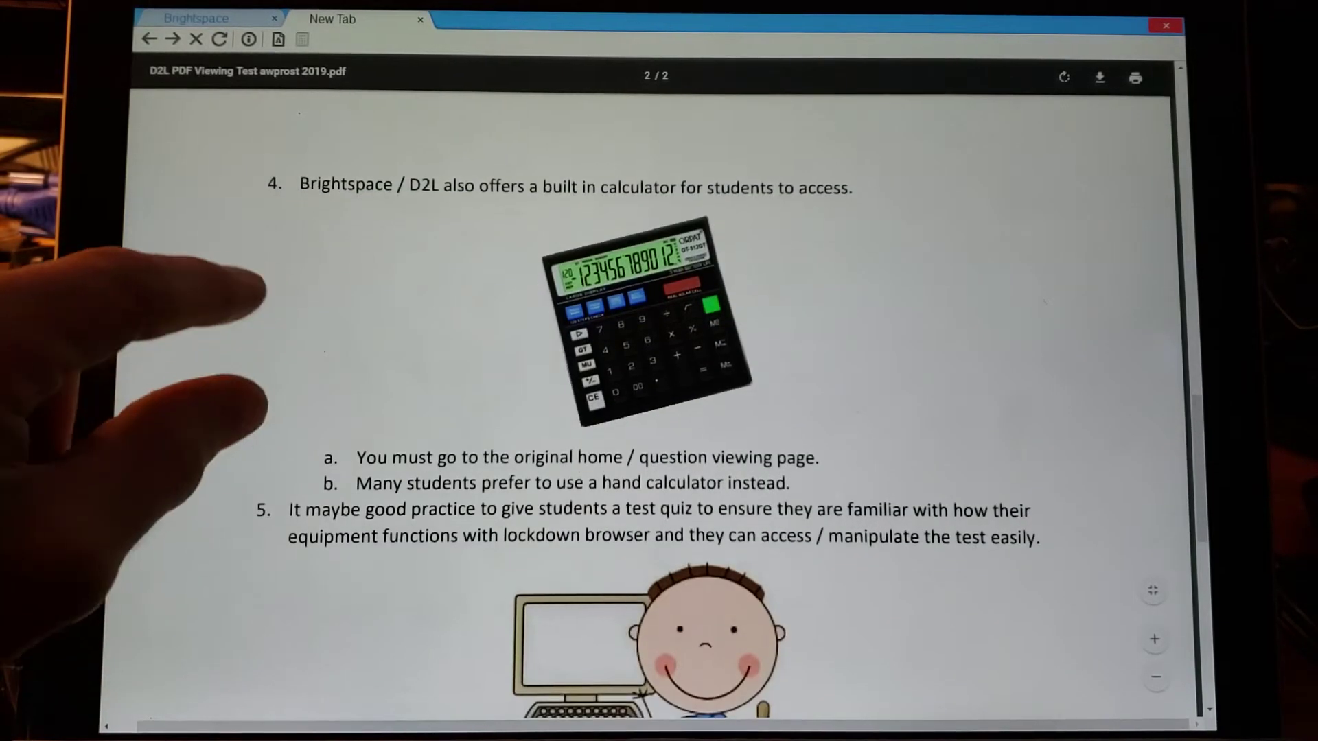
scroll(268, 440, up, 3)
- Return to the question page, try the built-in calculator by entering 2, and close it
click(149, 39)
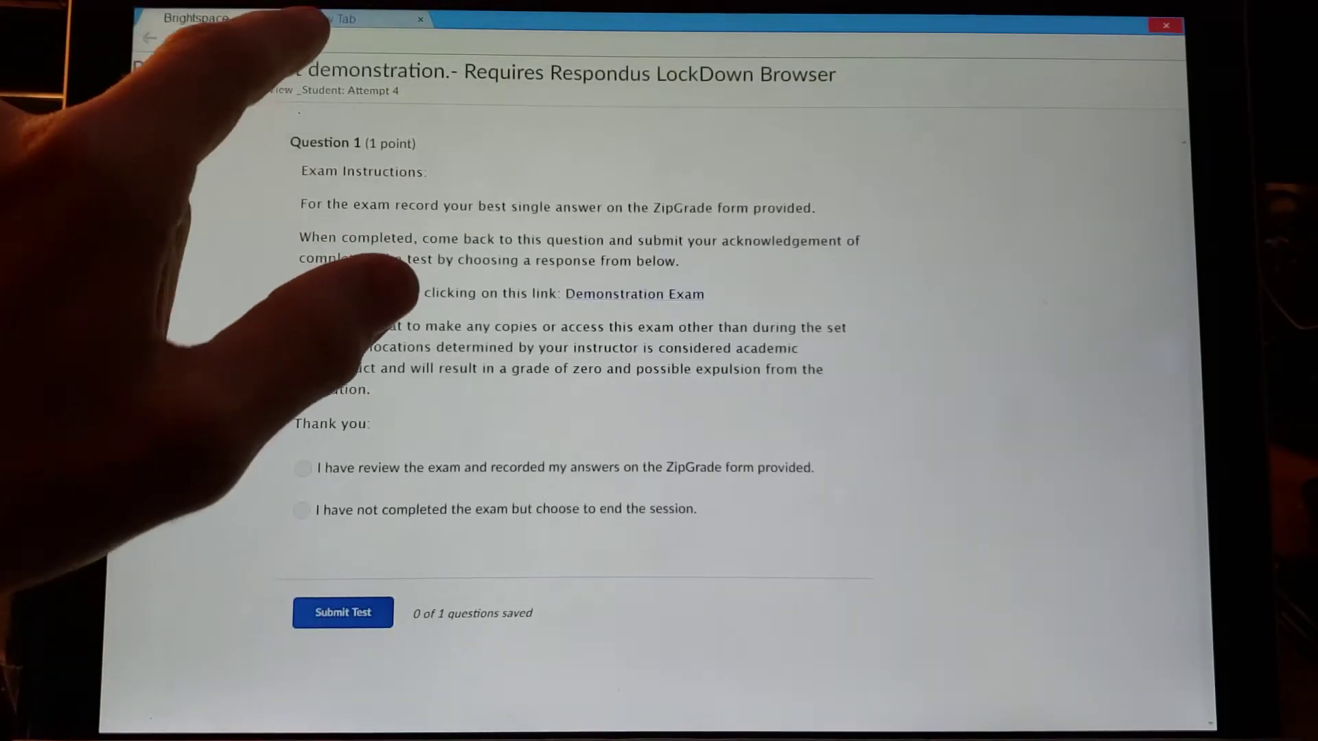
click(302, 39)
click(474, 310)
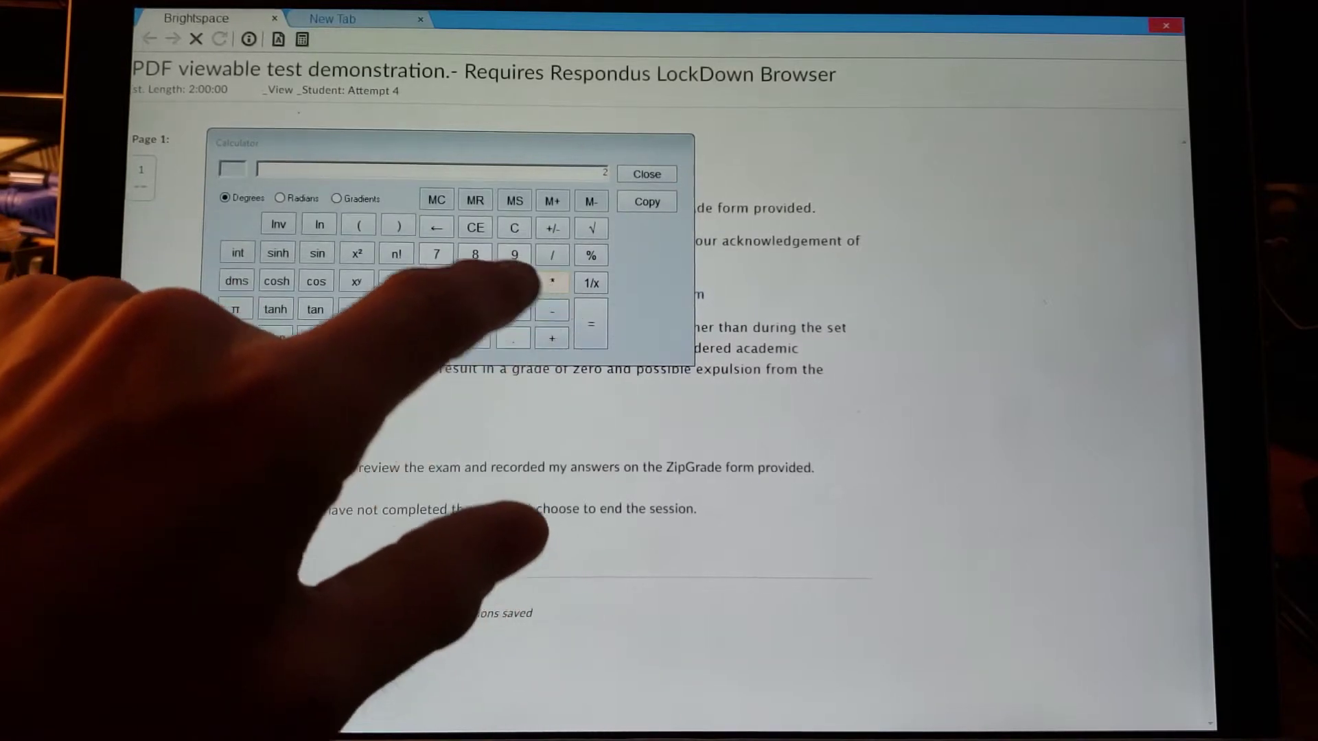
click(646, 174)
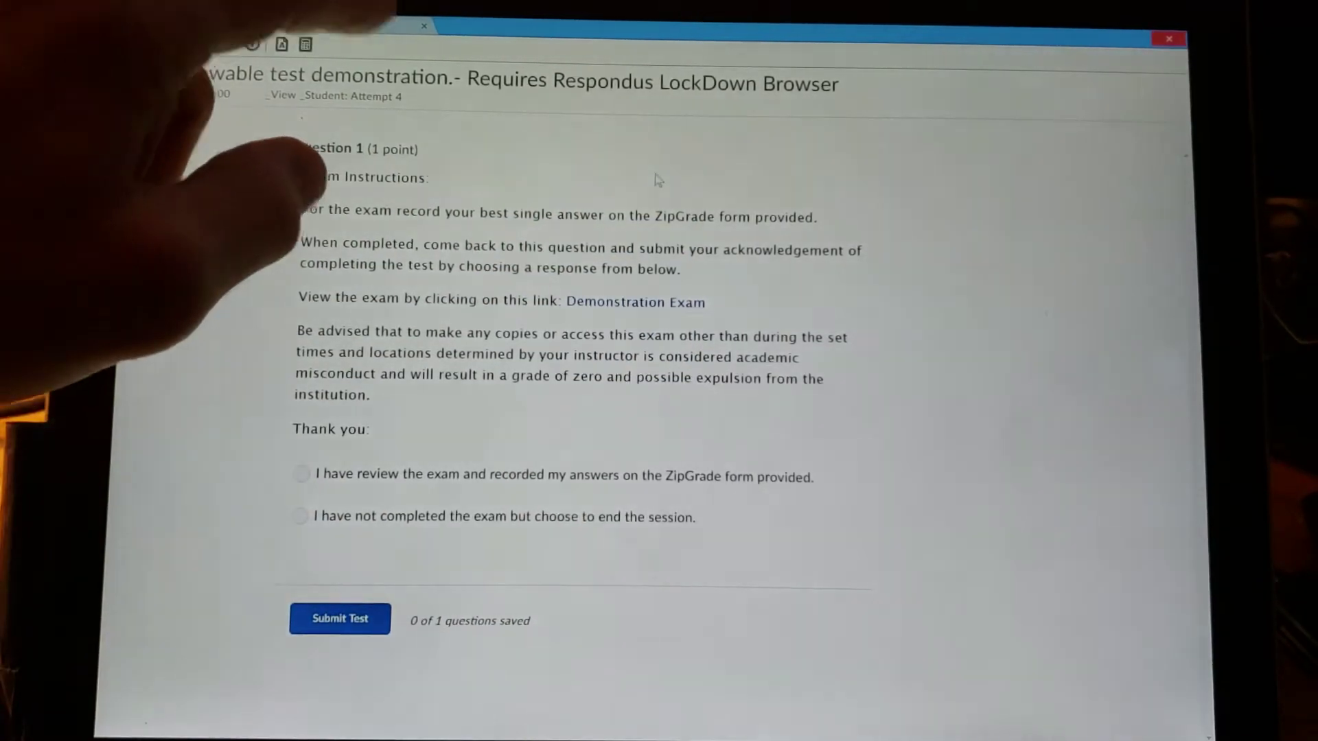
- Go back to the exam PDF and read from question 4 through the End of Test Viewing instructions
click(177, 43)
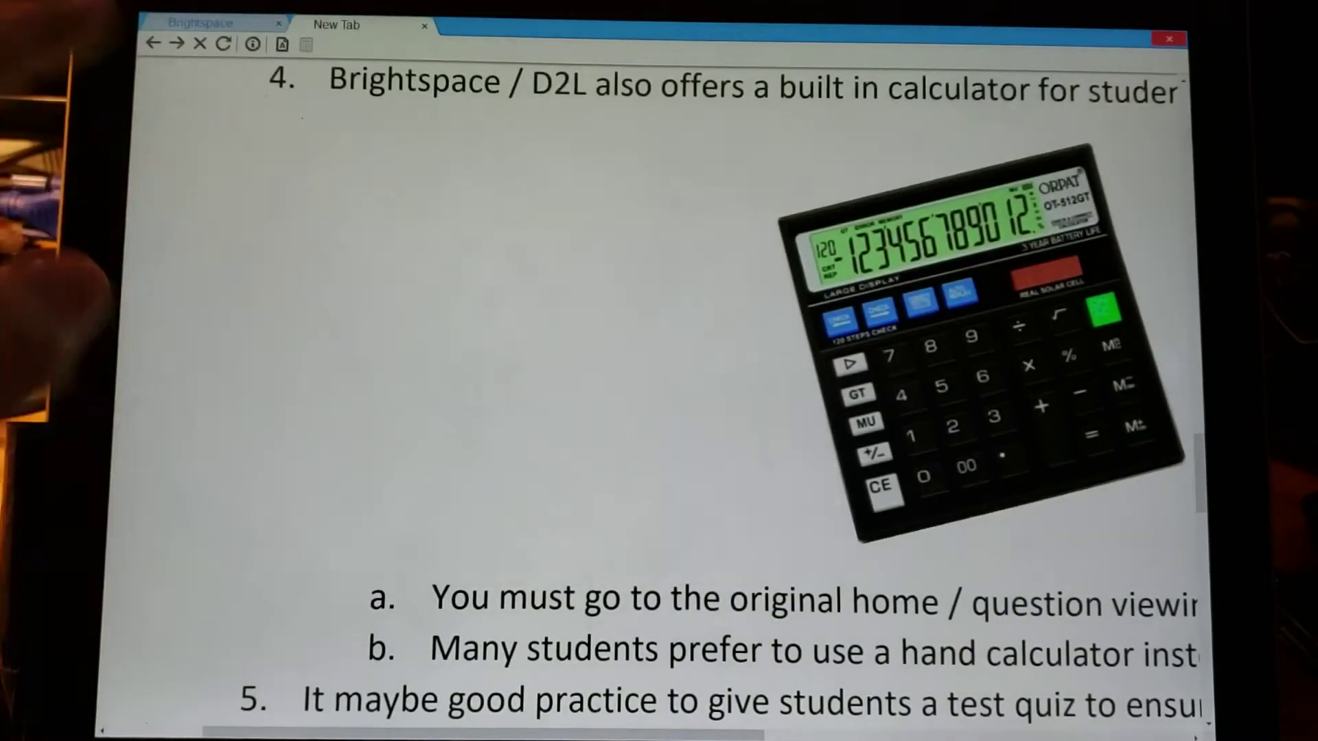
scroll(550, 371, down, 3)
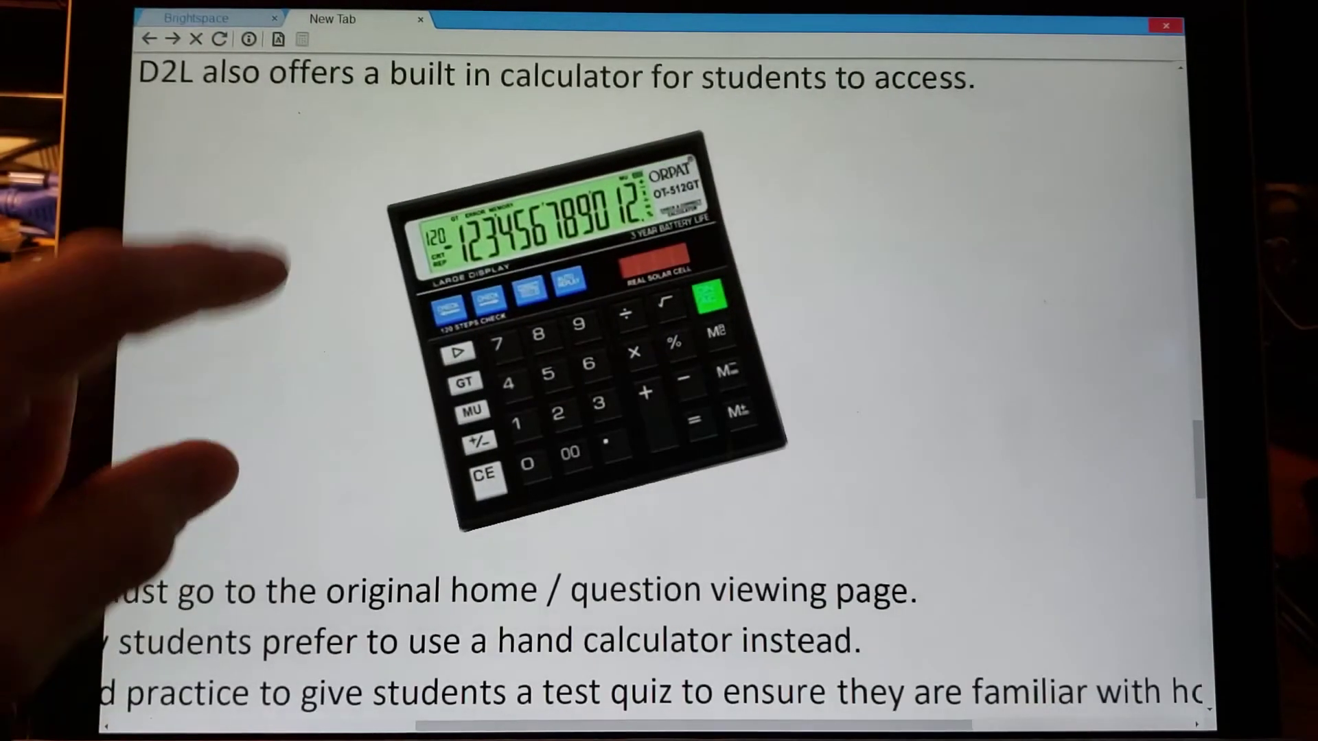
scroll(653, 377, left, 2)
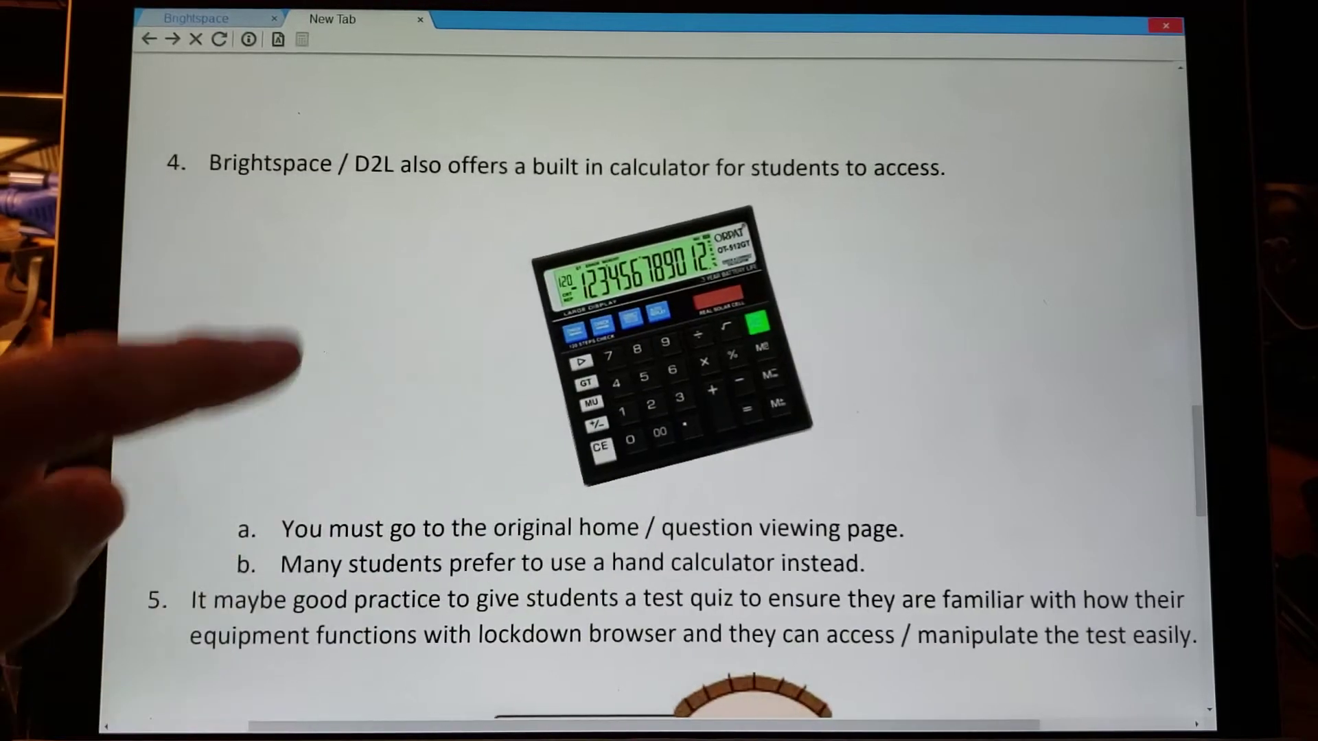
scroll(652, 377, down, 4)
scroll(652, 378, down, 5)
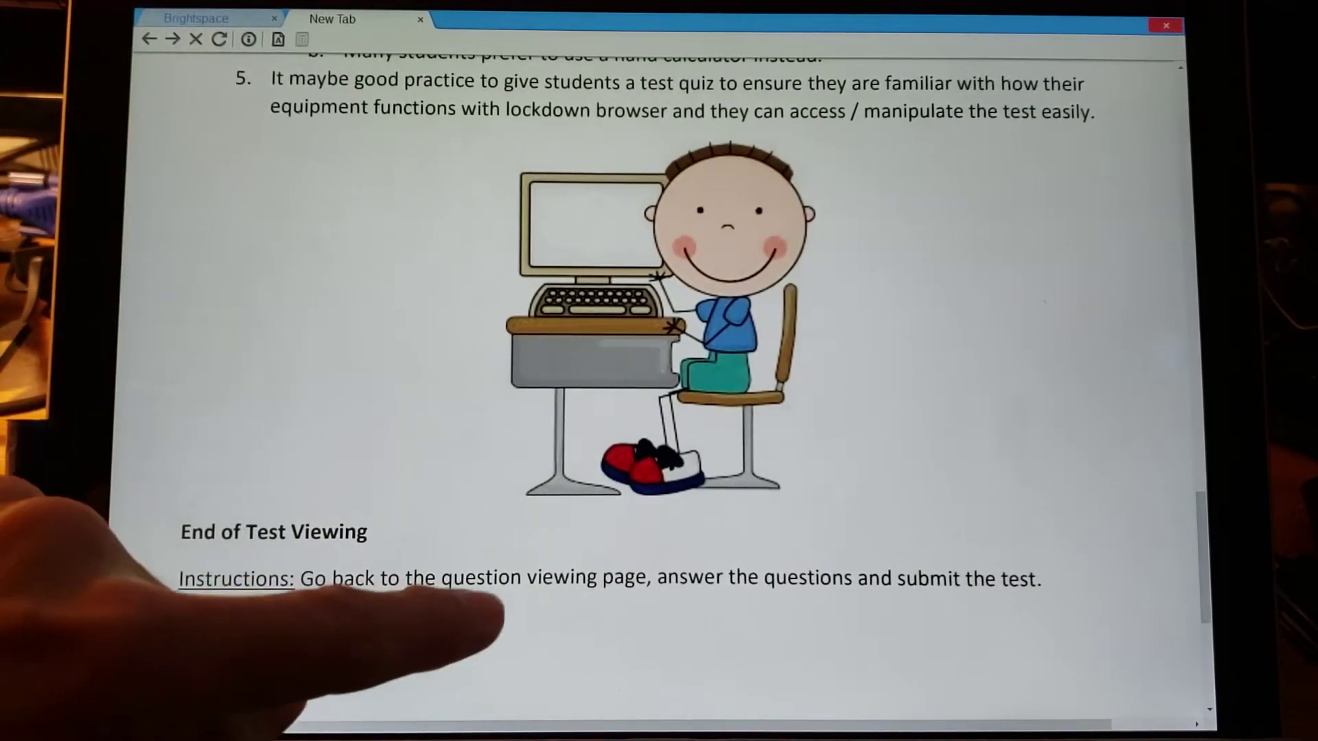
scroll(652, 378, down, 2)
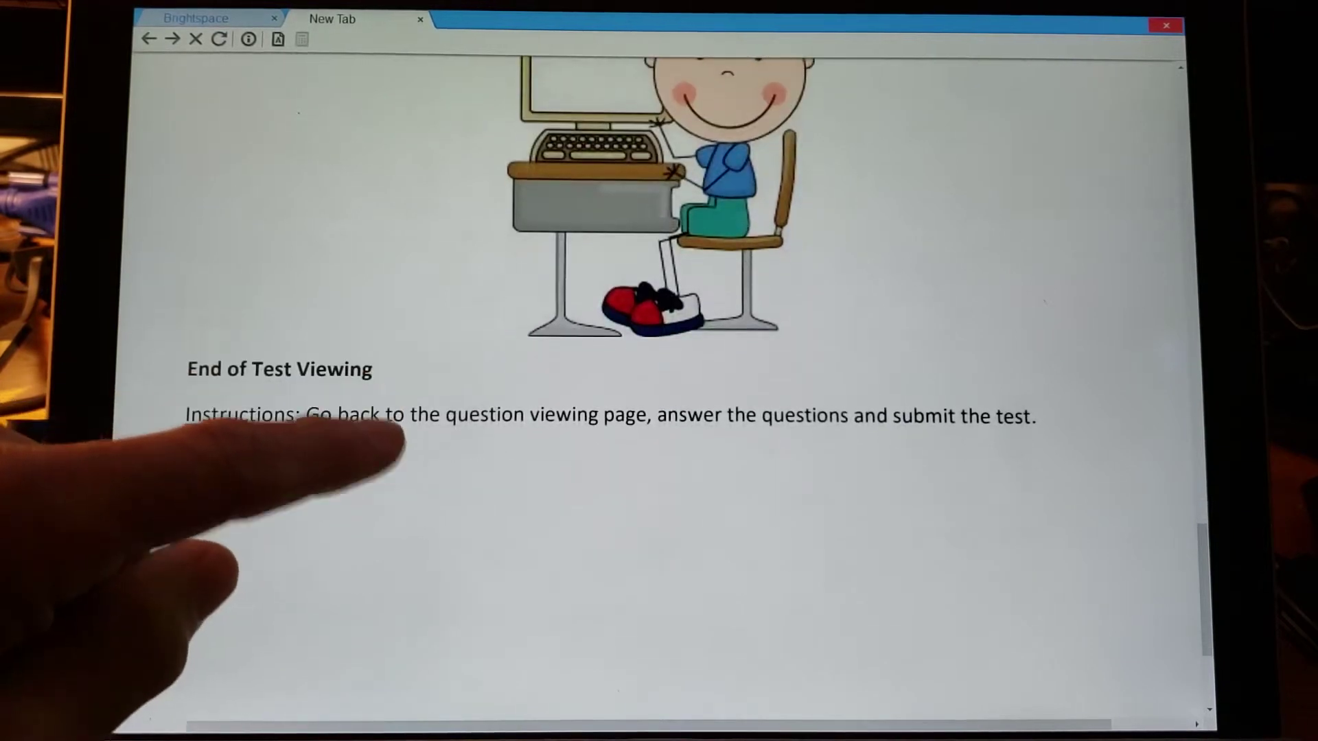
- Answer Question 1 by acknowledging that the exam was reviewed and answers recorded on the ZipGrade form, and submit the test
click(199, 19)
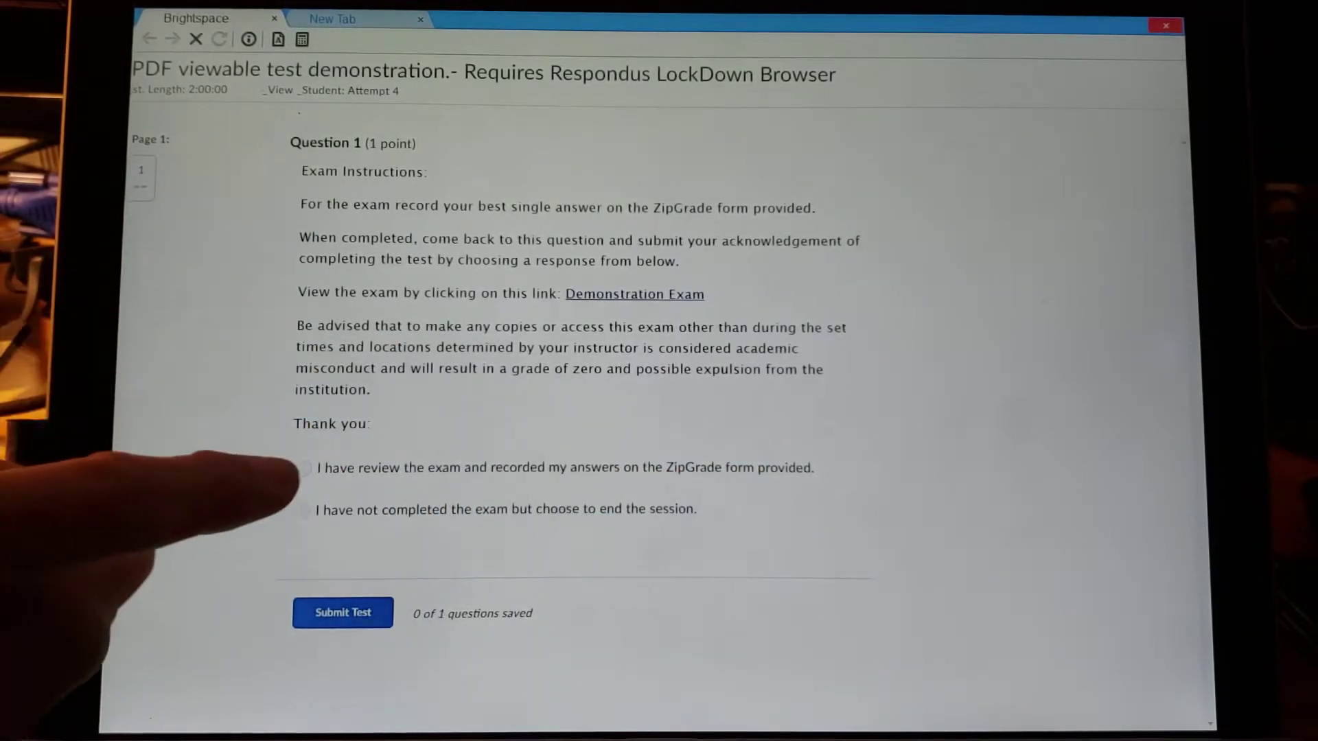
click(302, 468)
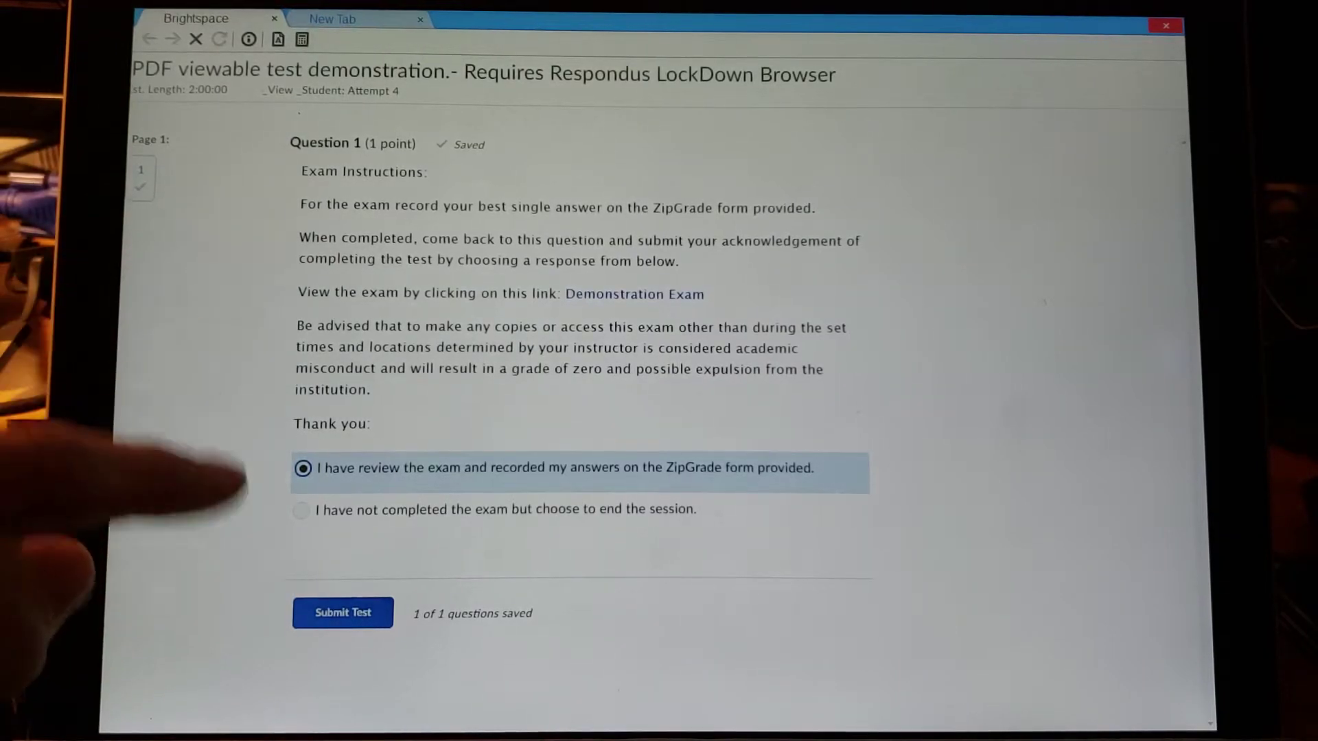
click(343, 613)
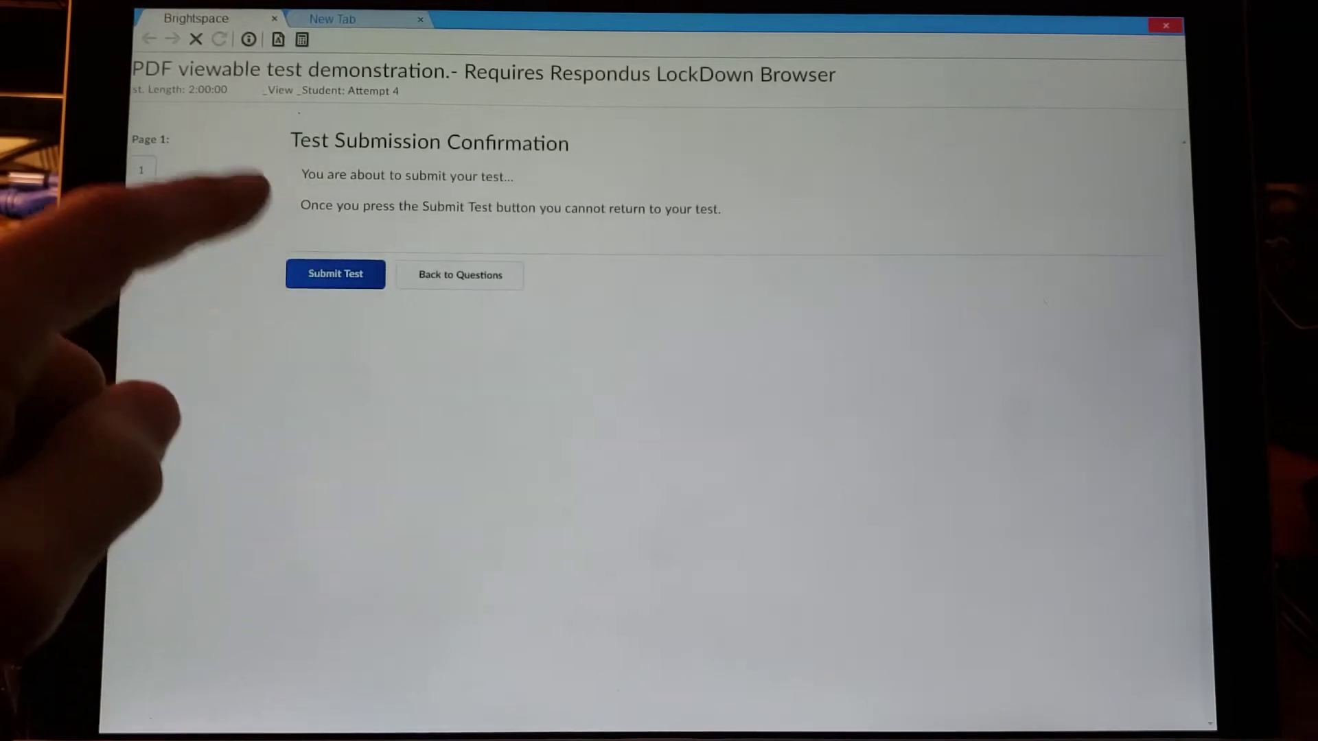
click(347, 275)
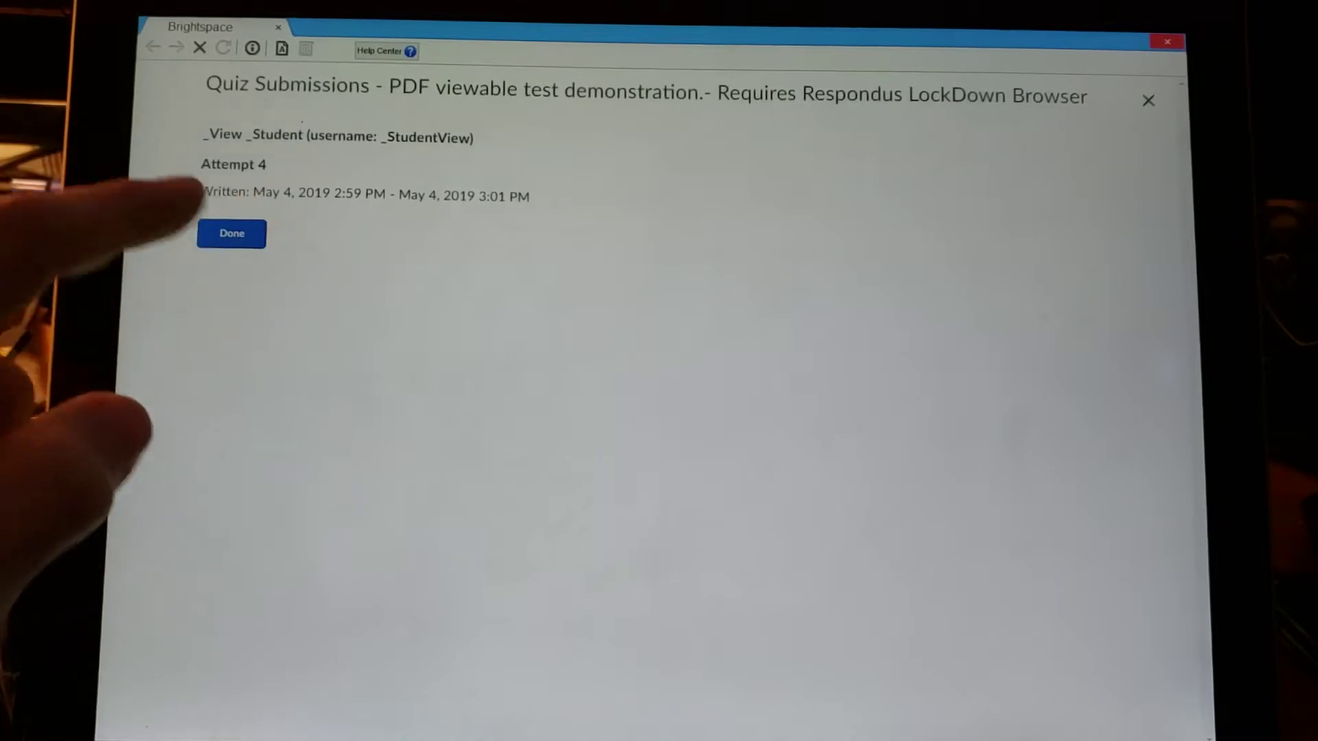
- Finish the quiz submission, exit LockDown Browser, and mark the quiz as done in the original browser
click(231, 233)
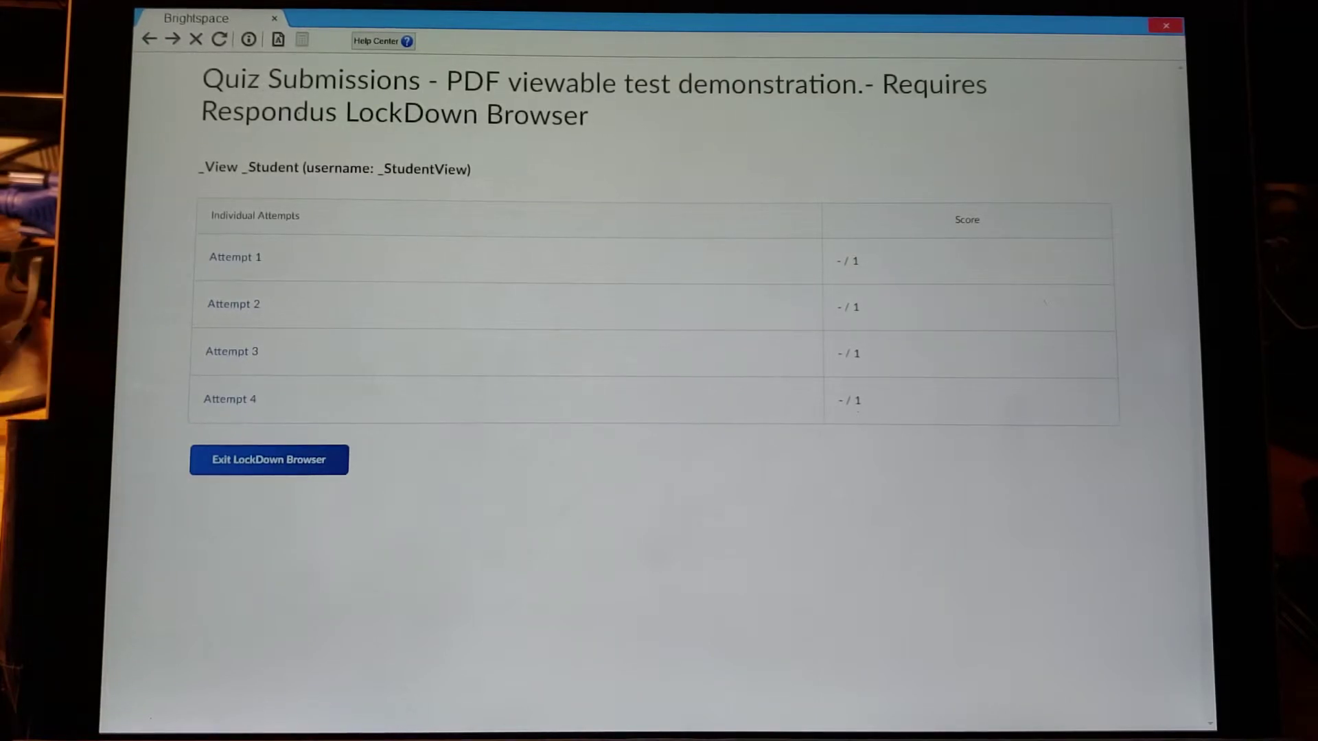
click(274, 460)
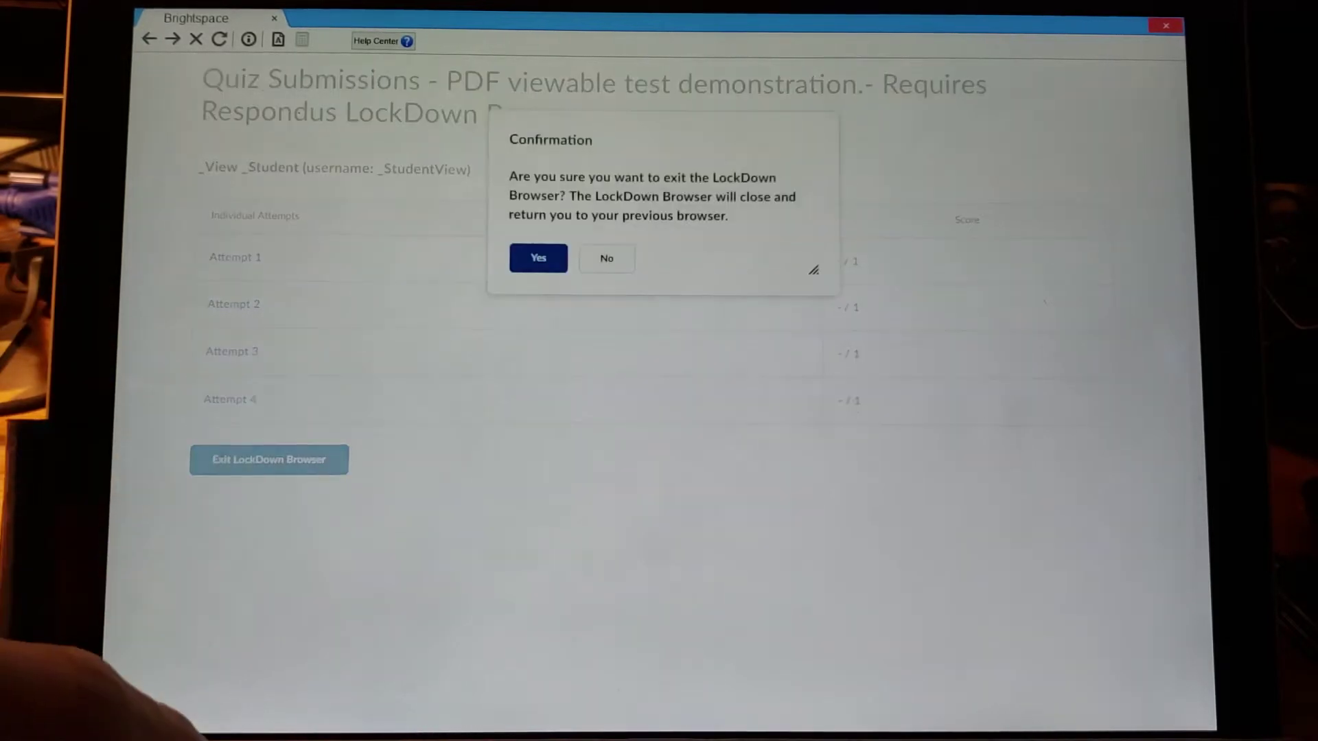
click(532, 256)
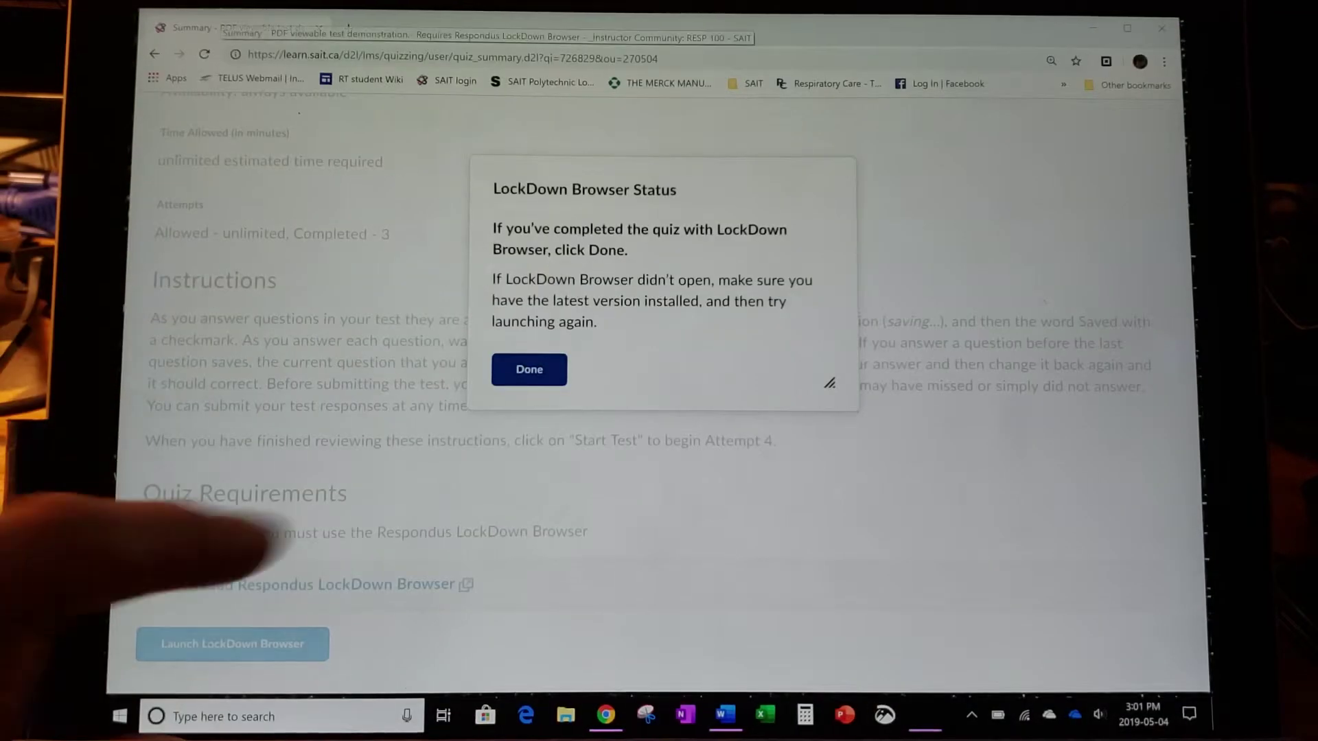
click(529, 369)
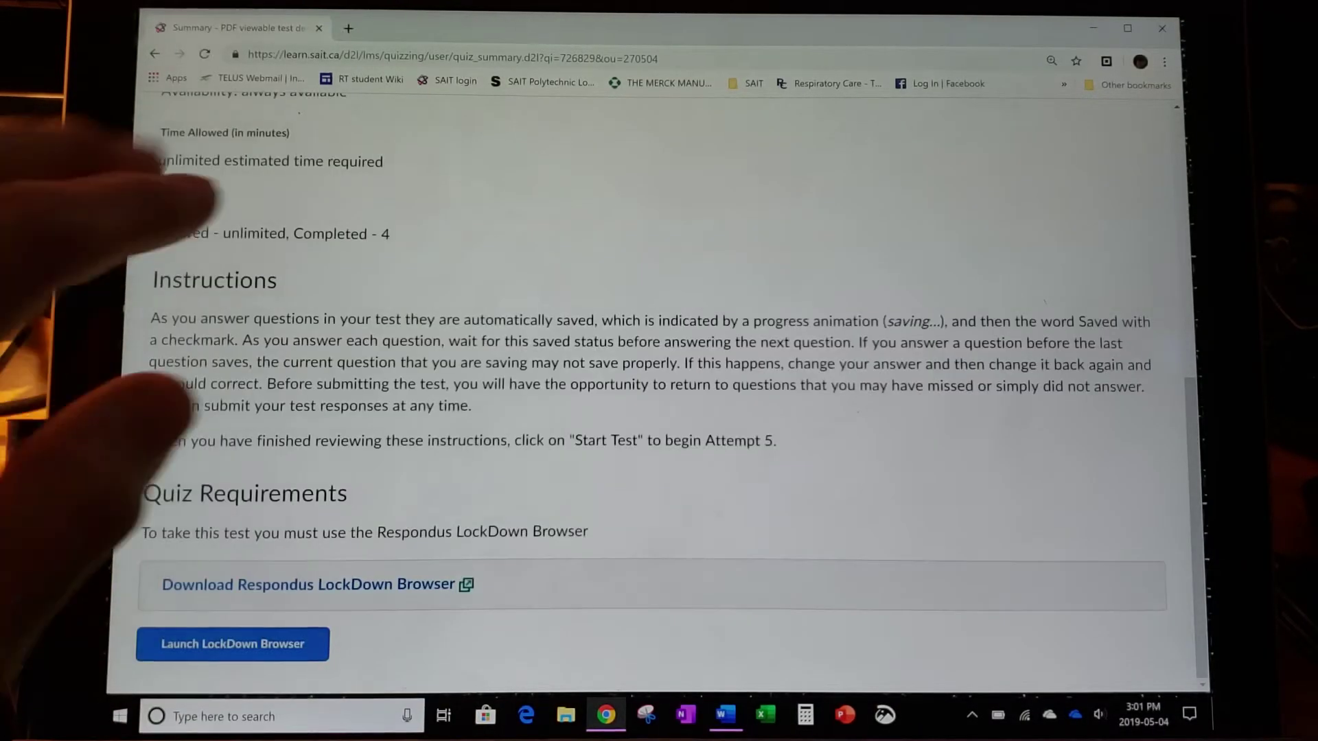
- Leave the quiz summary and return to the course home page
scroll(618, 385, up, 10)
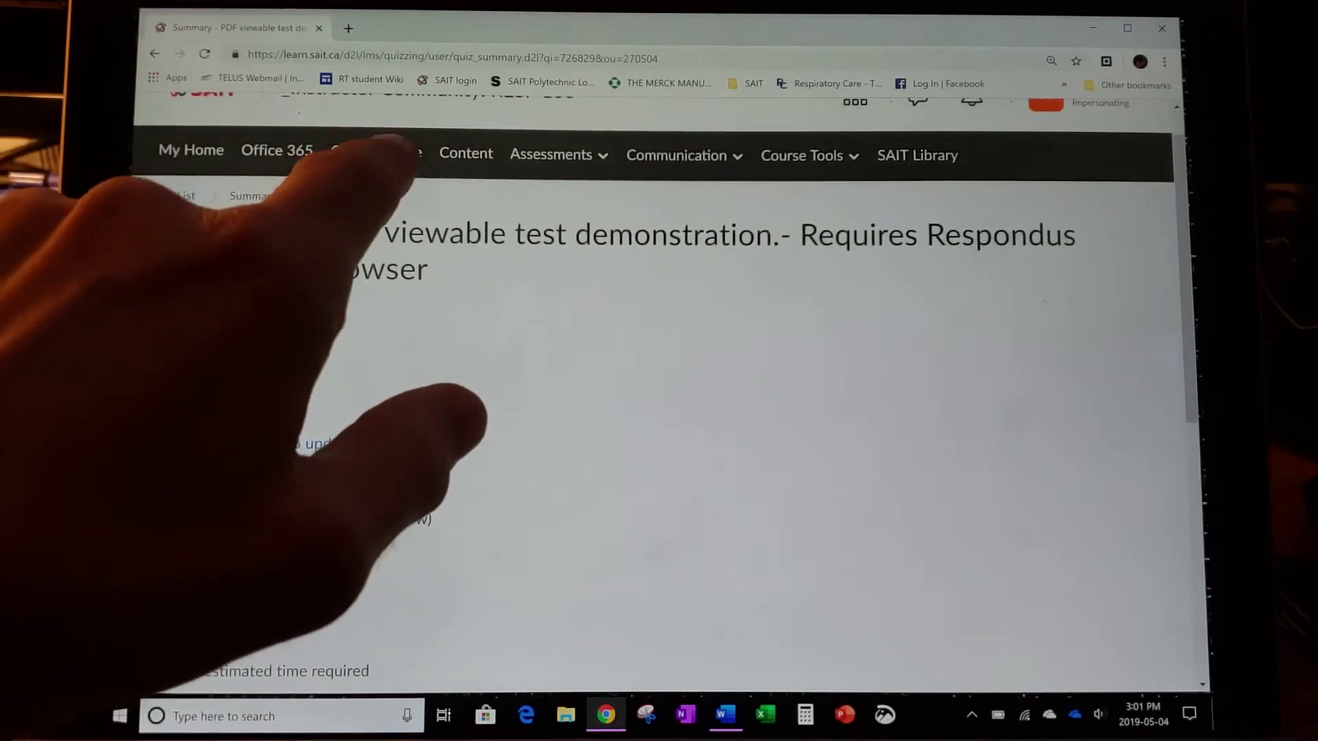
click(376, 152)
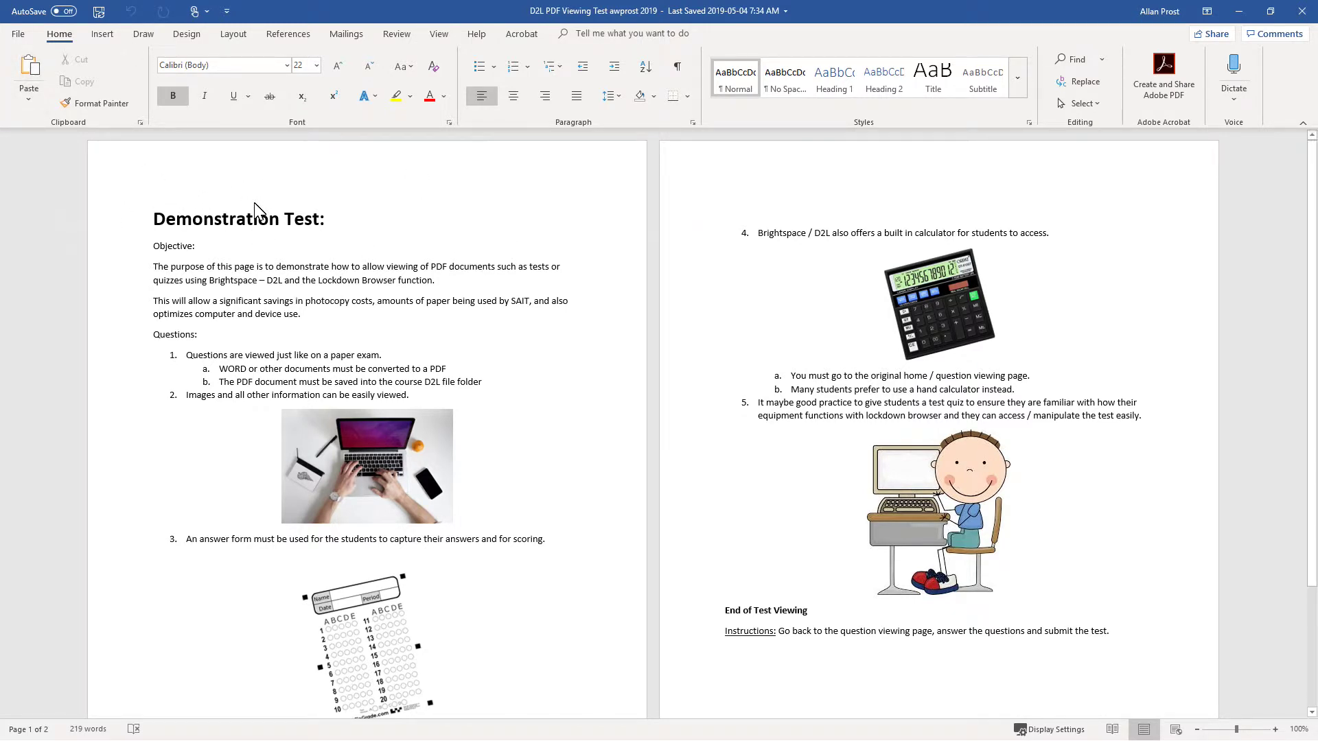
- Save the Demonstration Test document as a PDF in the Workshops folder, replacing the existing PDF, and close the document
click(19, 34)
click(42, 215)
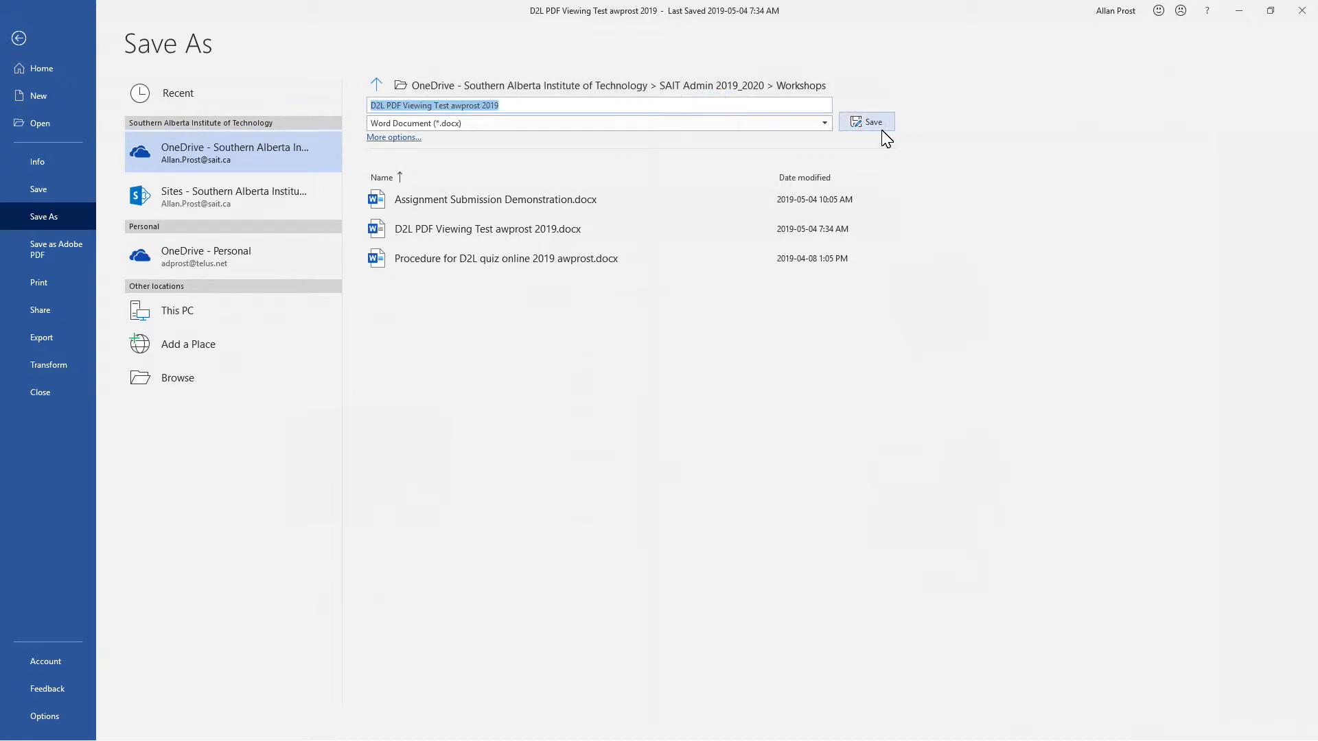
click(826, 124)
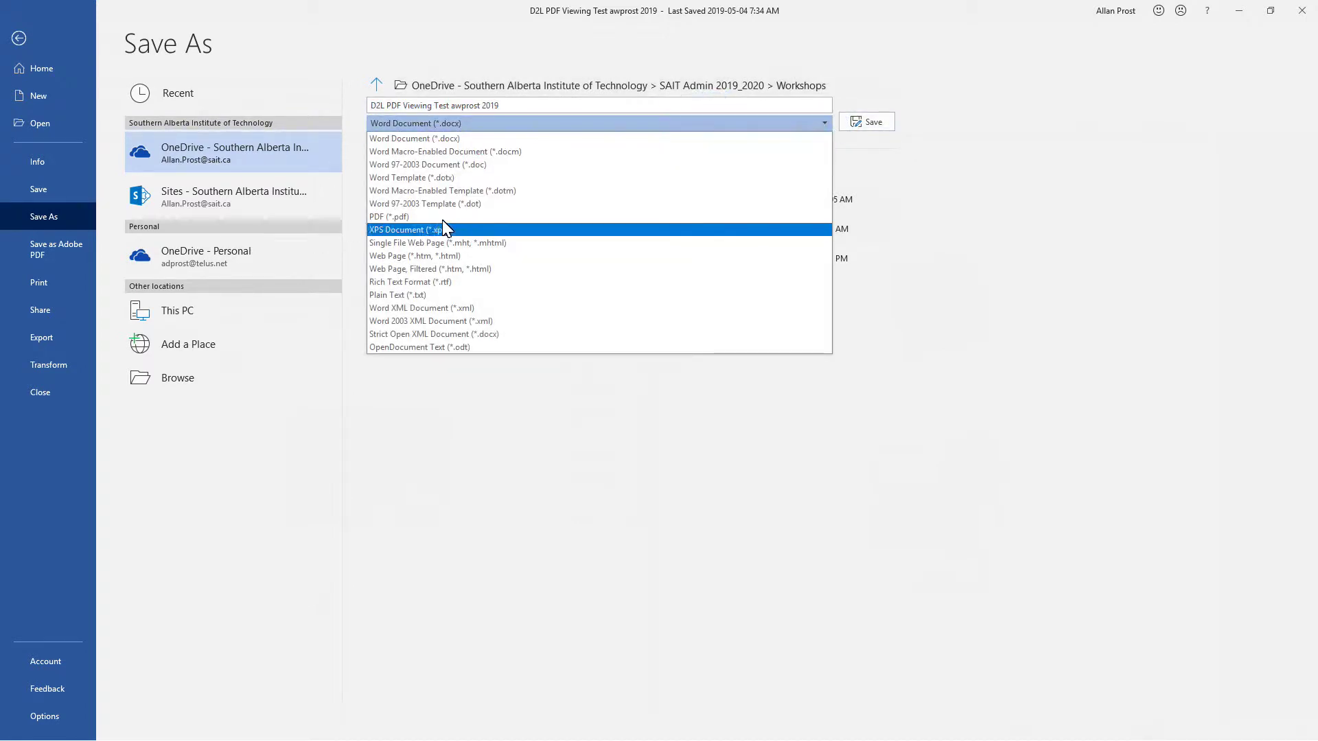
click(415, 218)
click(877, 127)
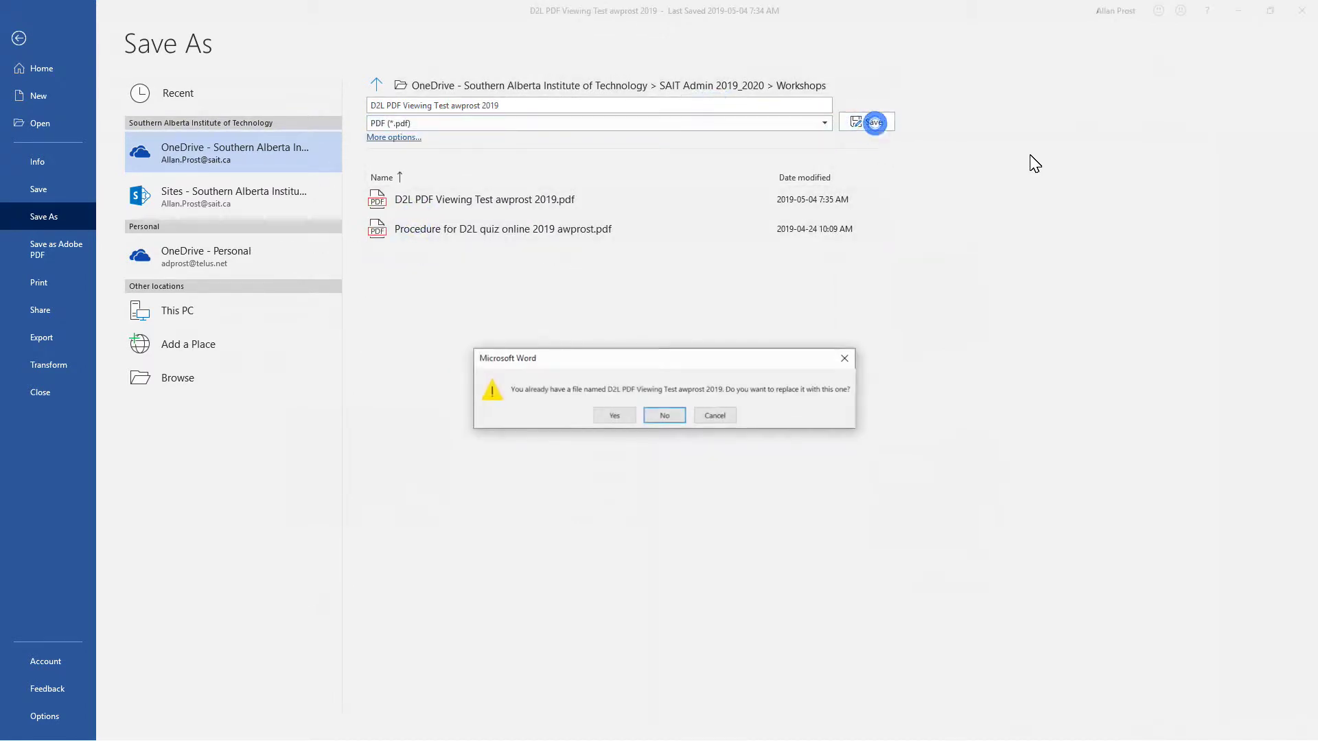
click(609, 422)
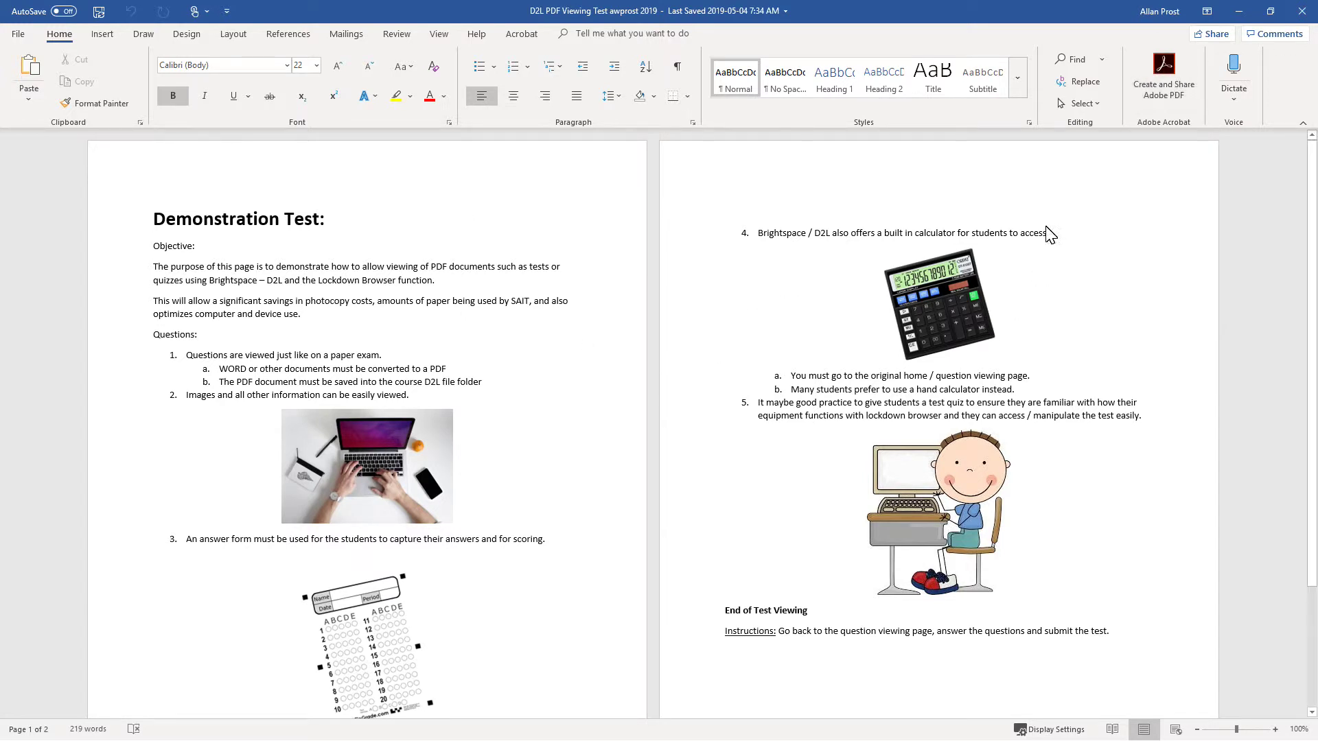
click(1303, 12)
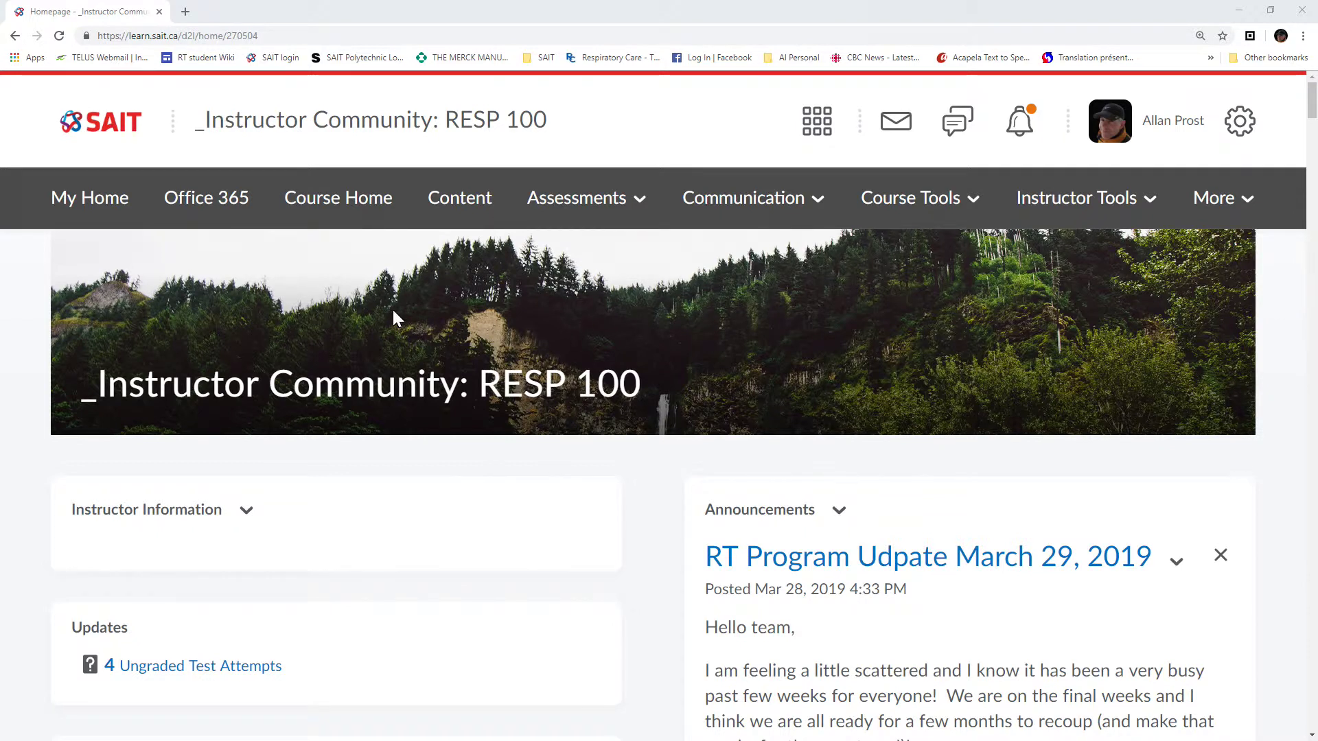
- Open the course's file manager and go into the On Line Testing Materials 2019 folder
click(1233, 199)
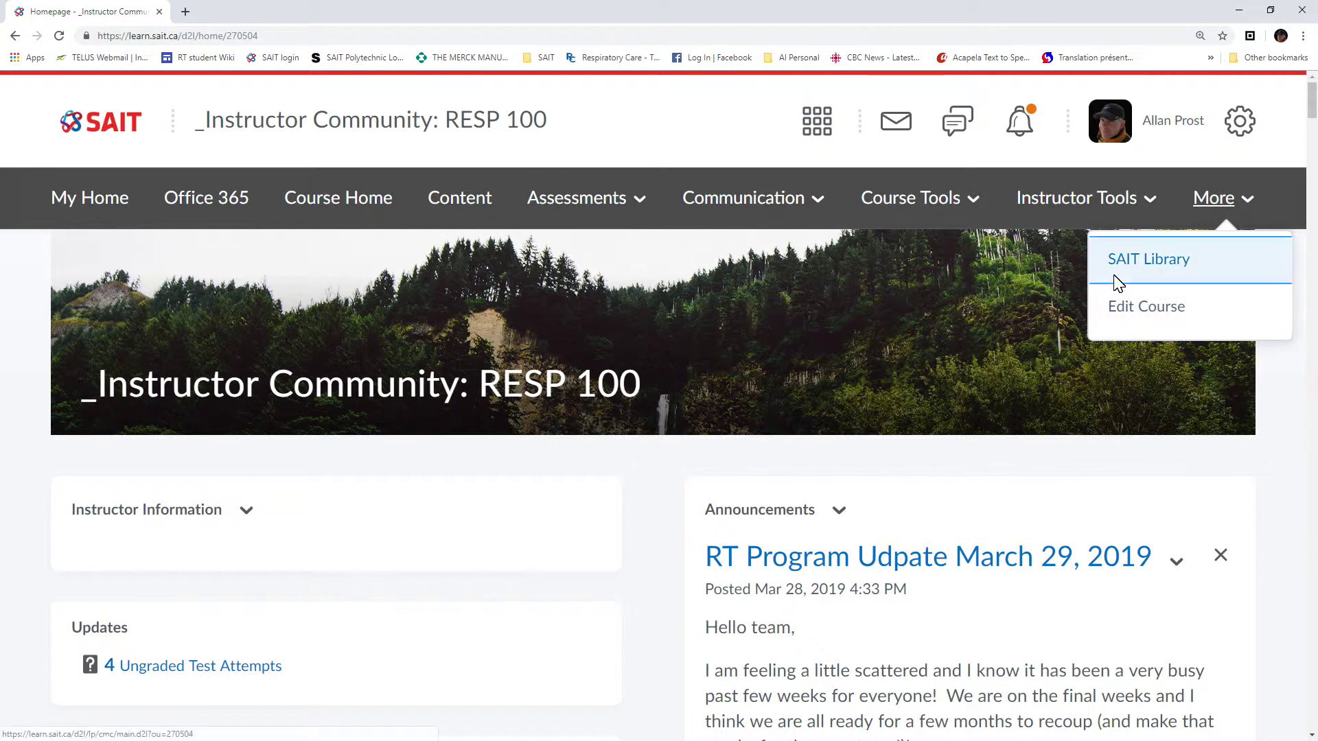
click(1067, 197)
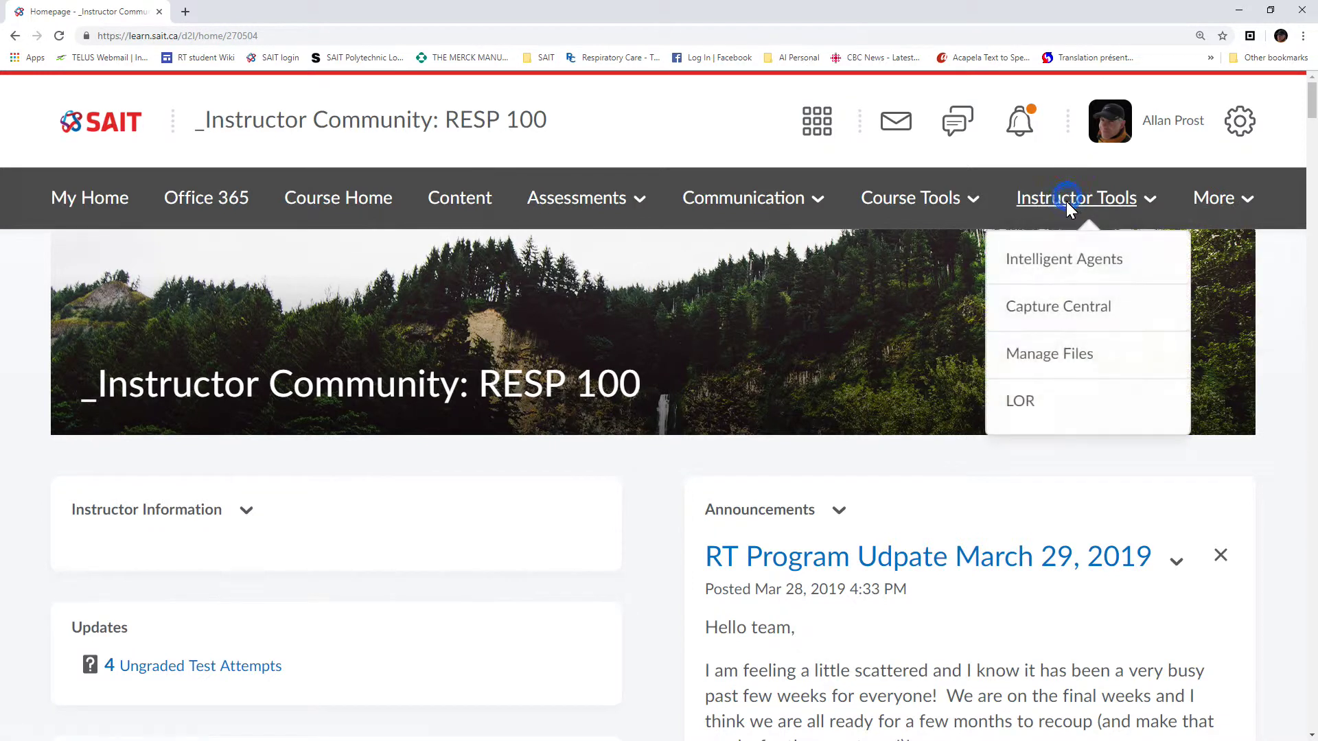
click(1033, 364)
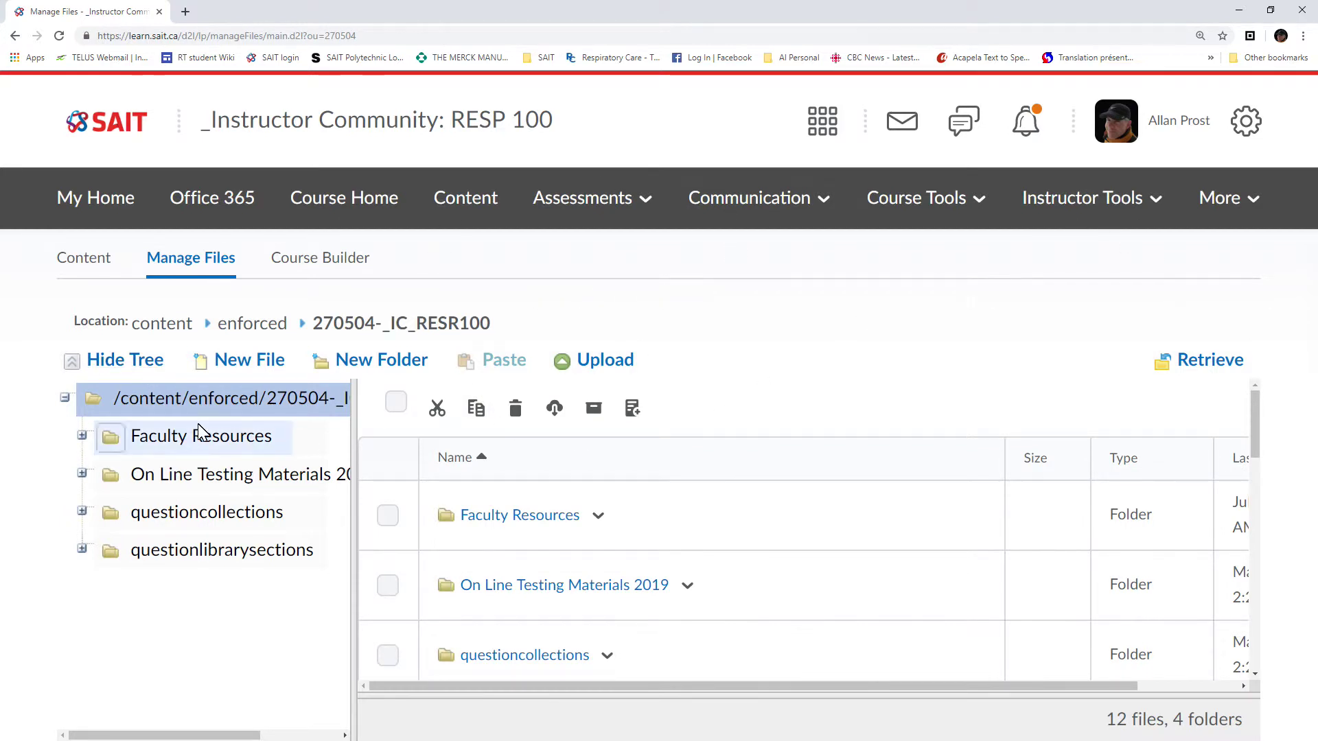
click(264, 480)
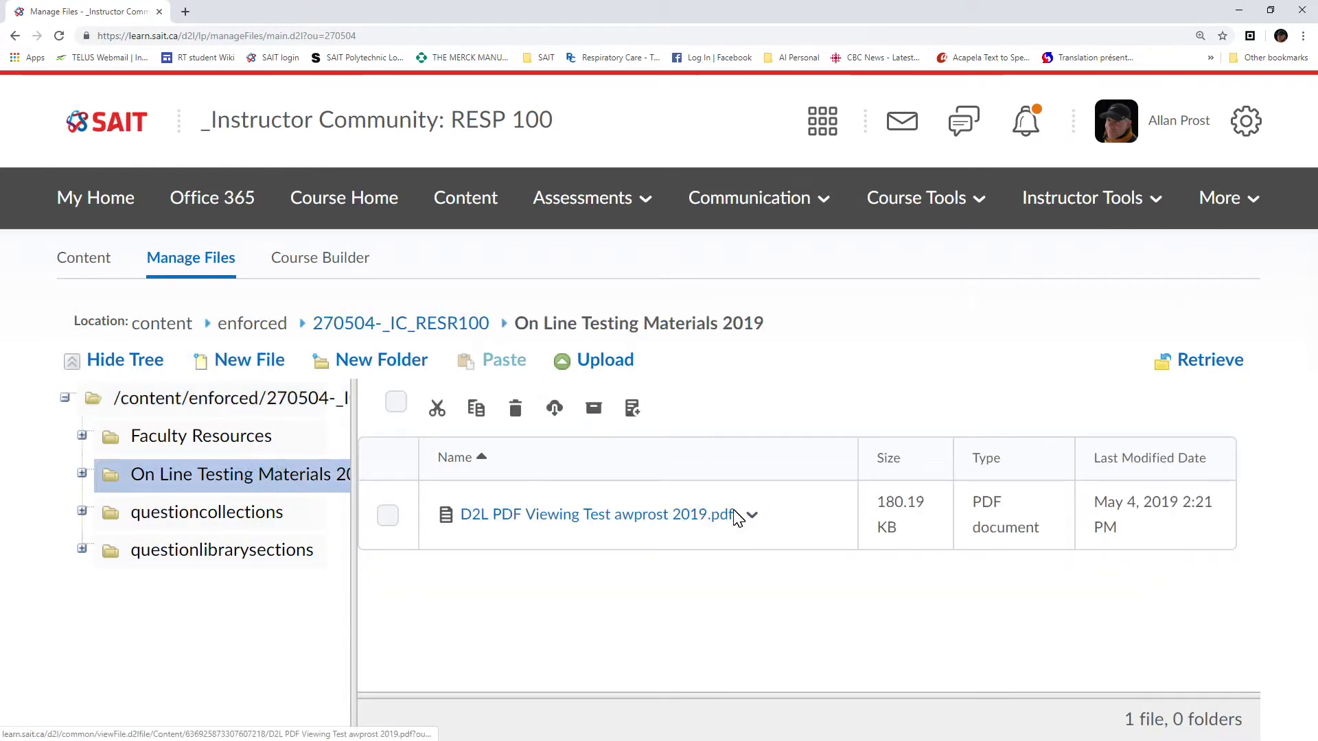
- Upload the D2L PDF Viewing Test PDF into the On Line Testing Materials 2019 folder and accept the overwrite confirmation
click(605, 360)
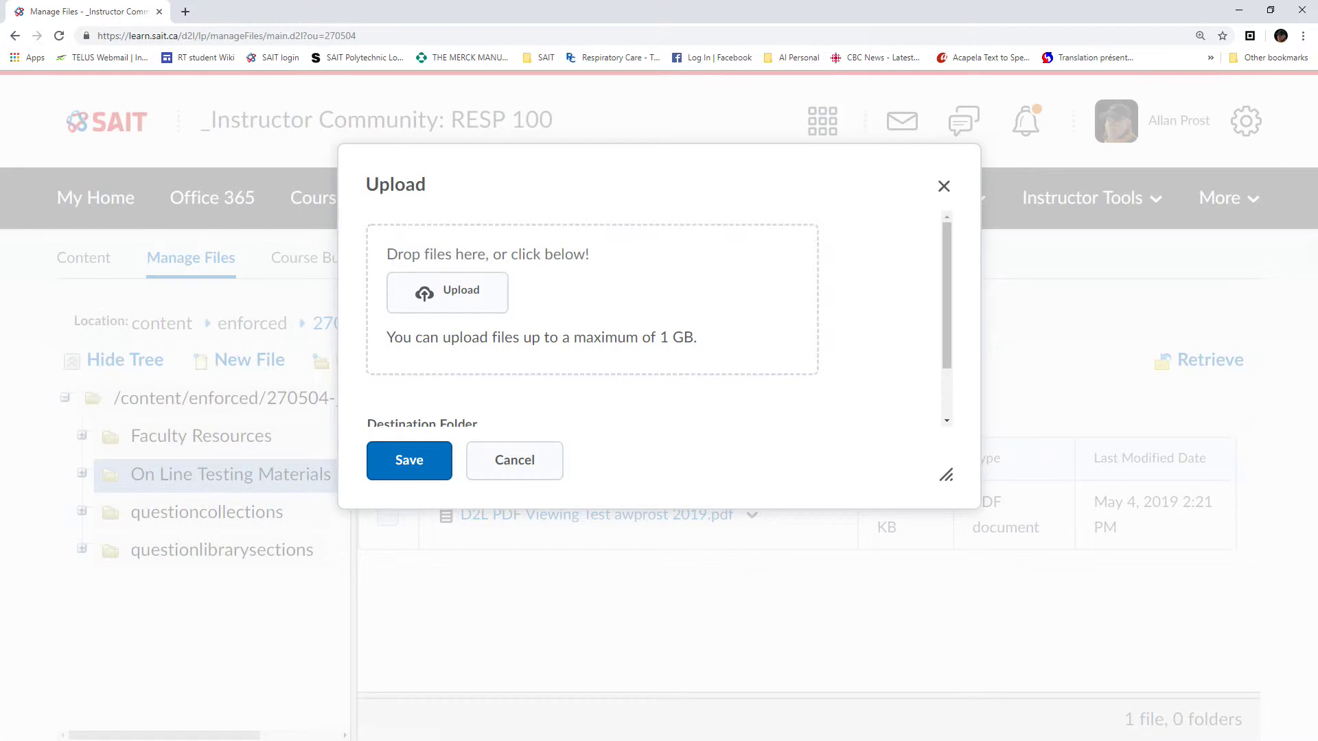
drag(787, 194, 588, 312)
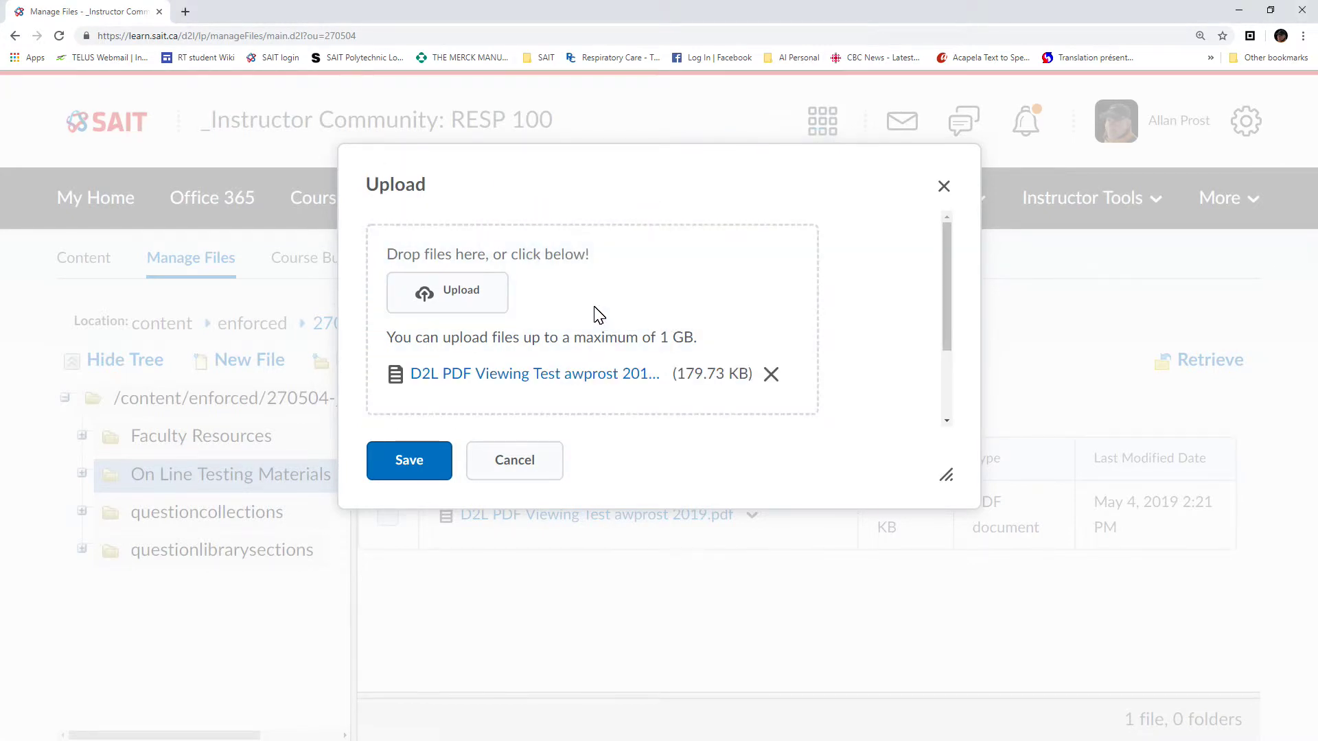
click(409, 460)
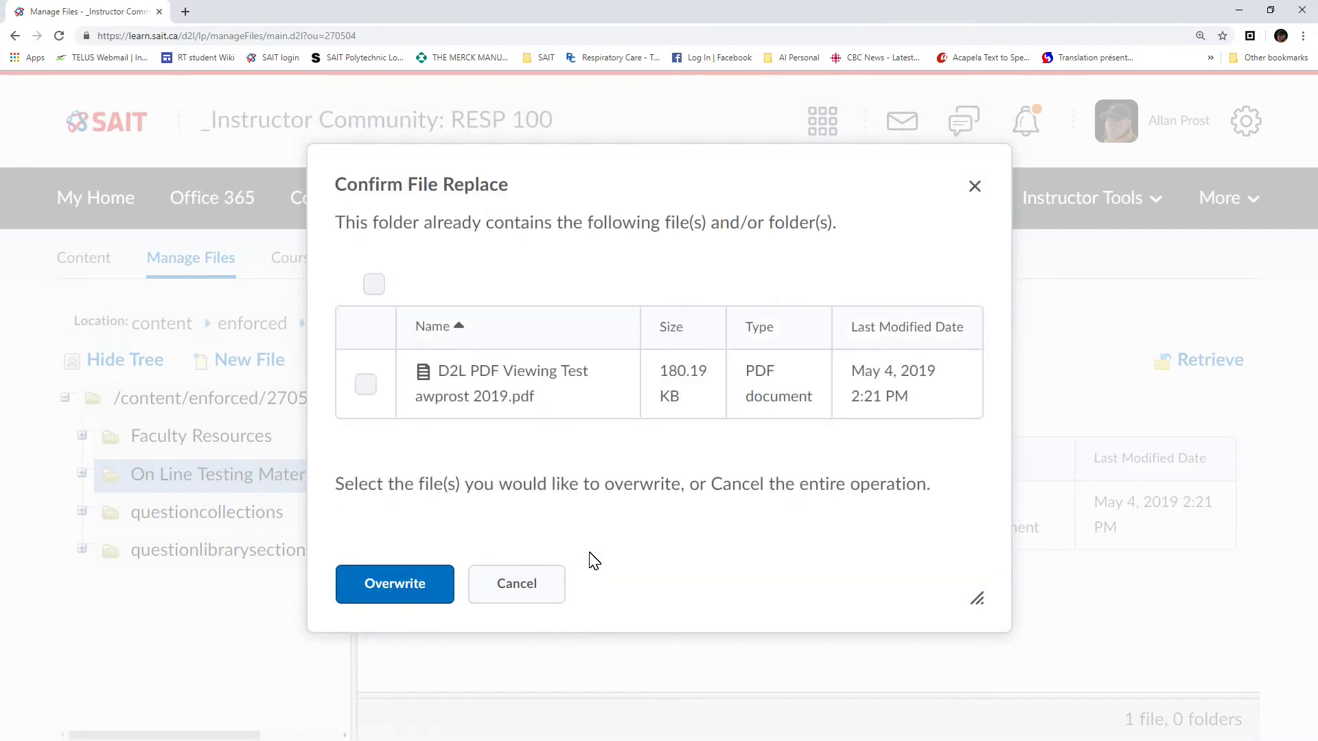
click(400, 598)
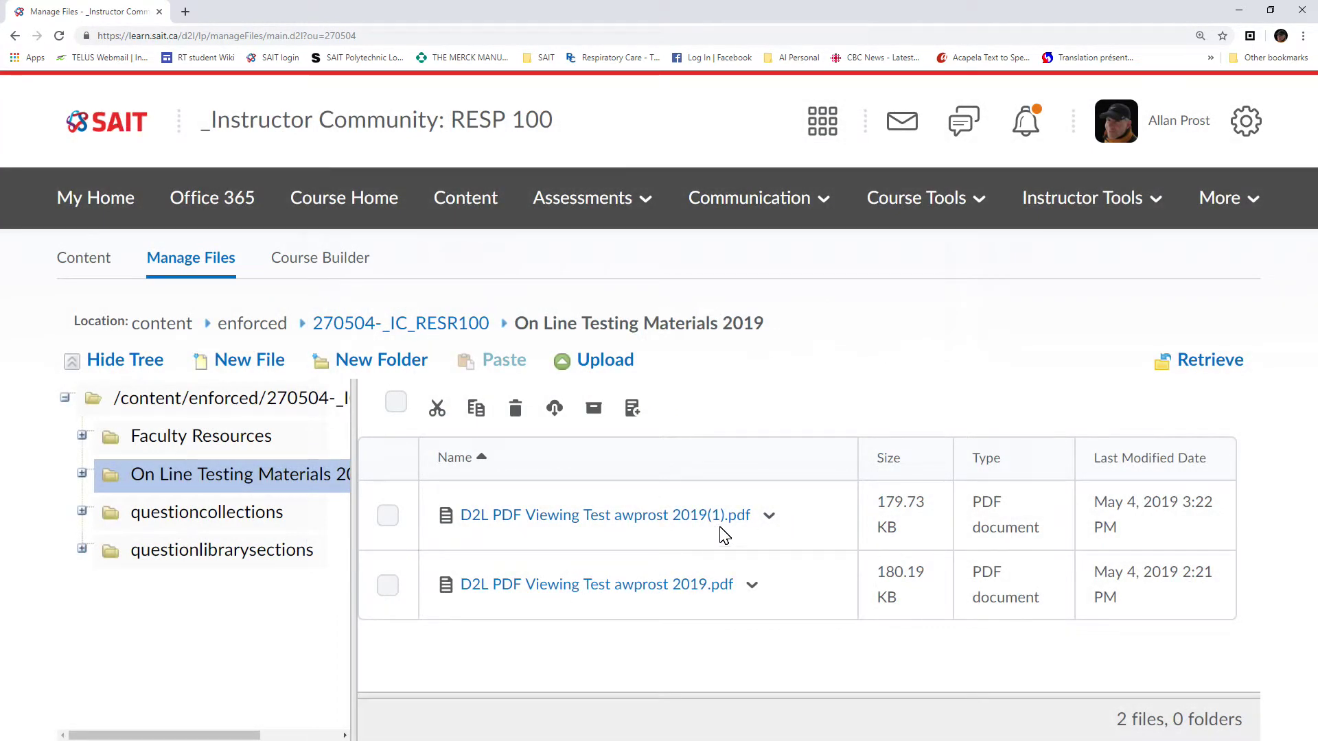
- Delete the duplicate PDF whose name ends in (1) from the On Line Testing Materials 2019 folder
click(388, 516)
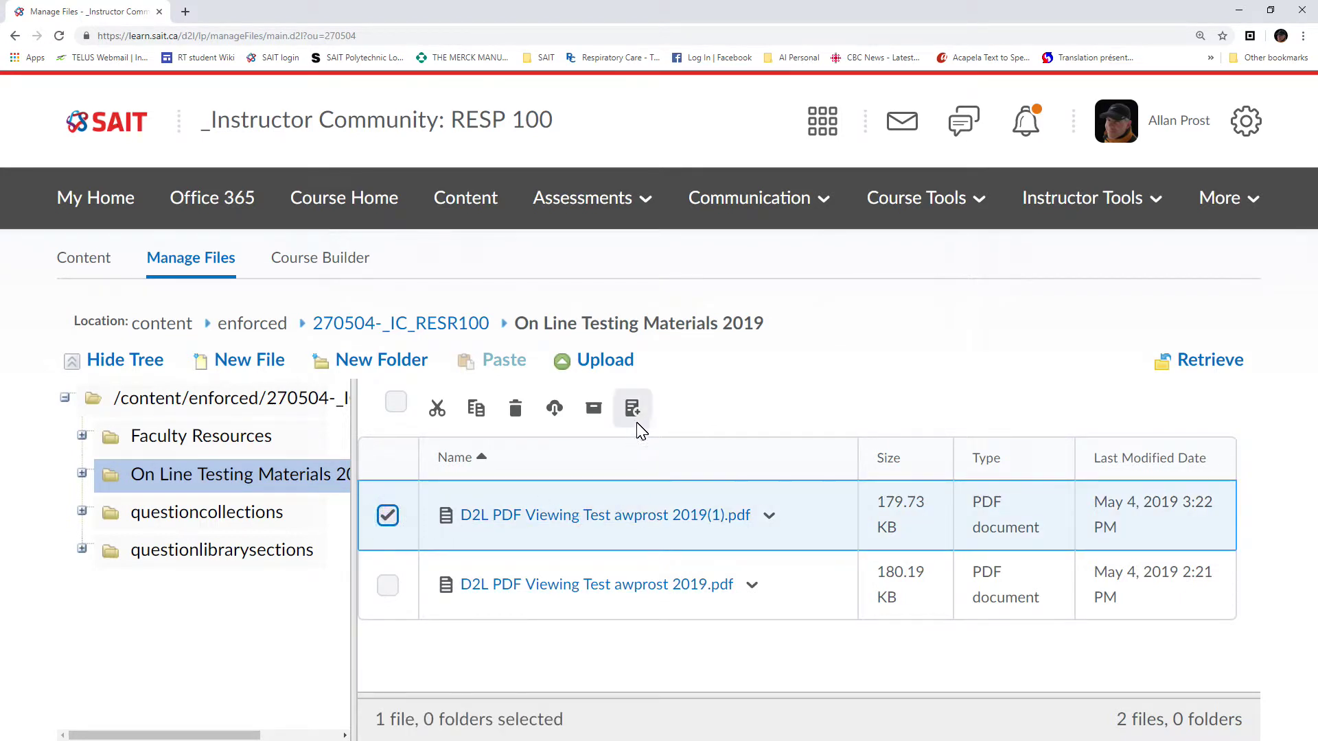
click(516, 409)
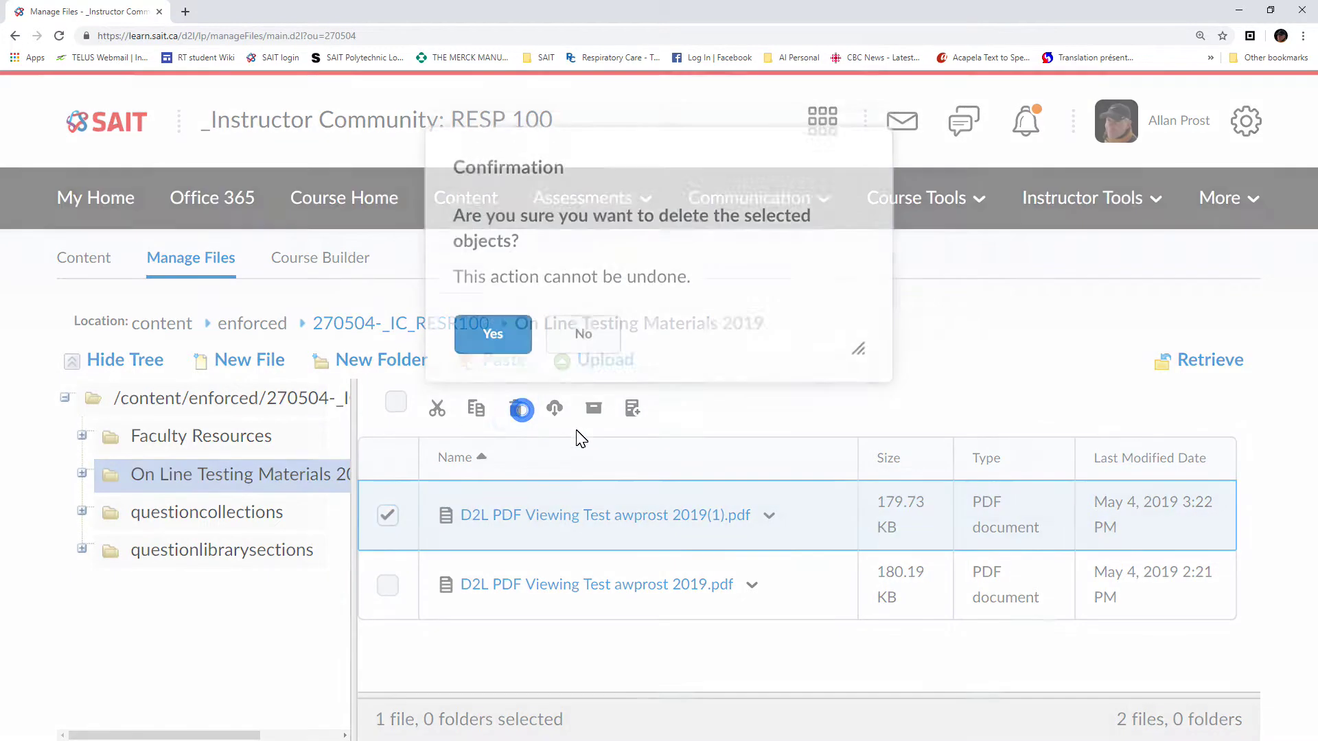
click(482, 341)
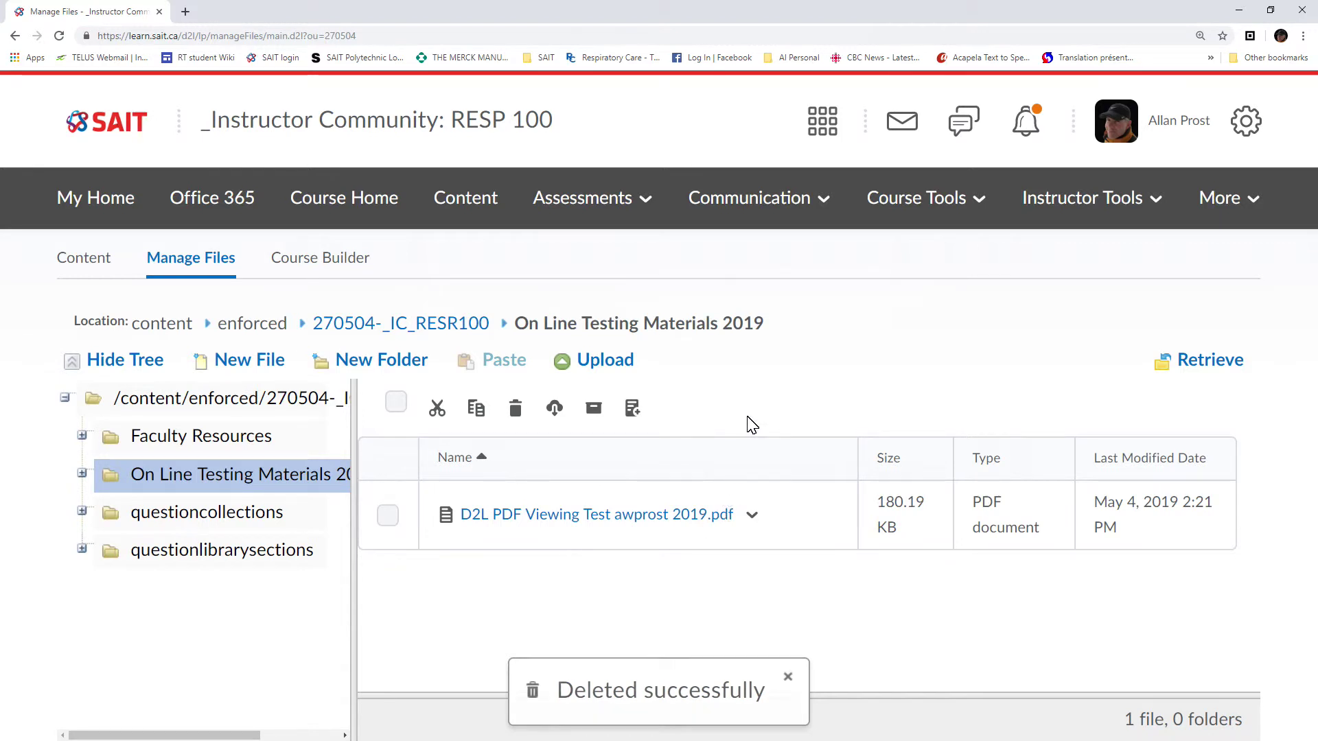
- Go to the course's test management page and create a new quiz
click(563, 197)
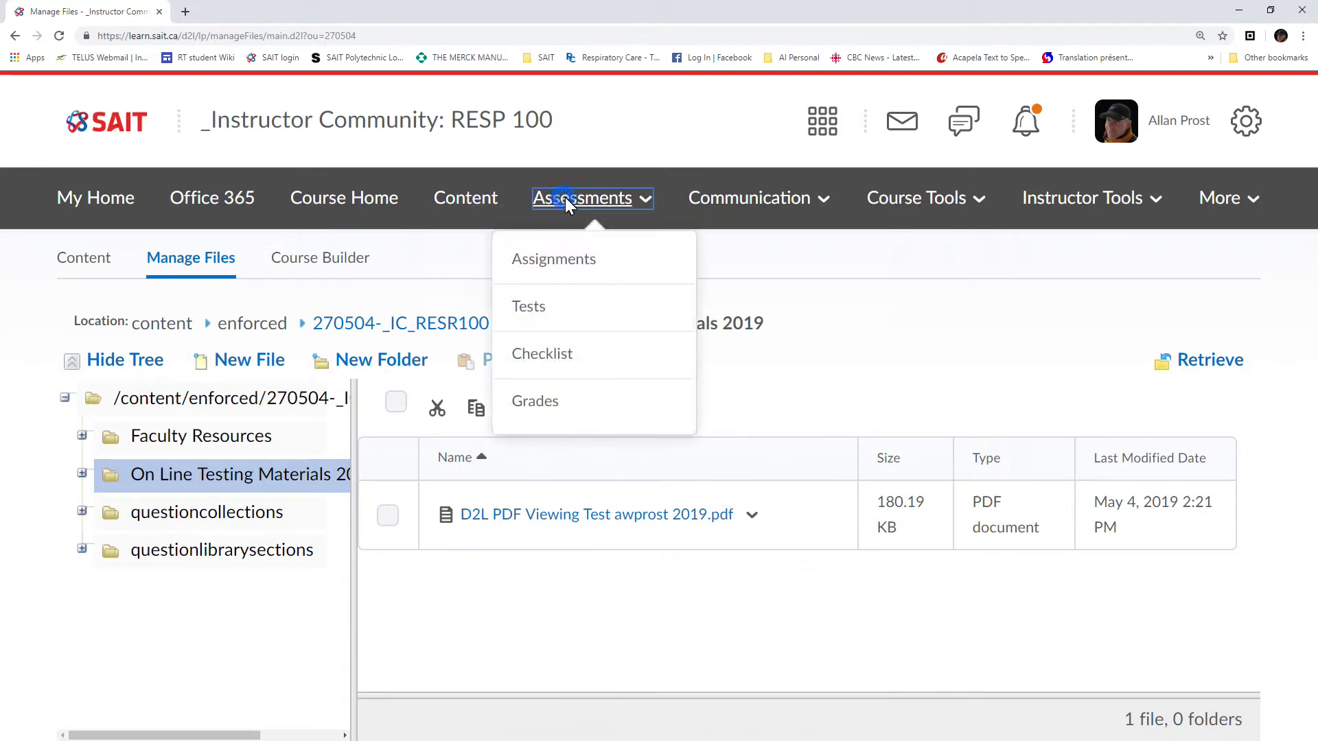
click(542, 315)
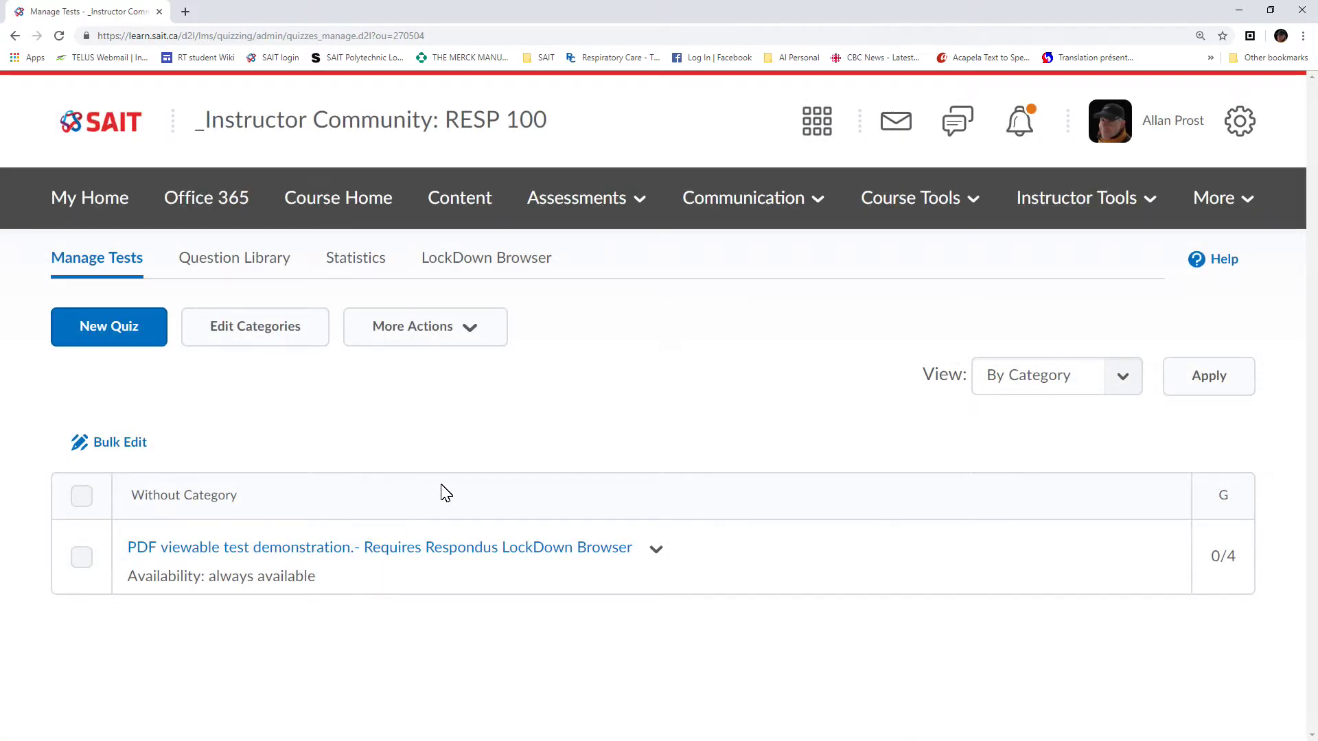
click(101, 327)
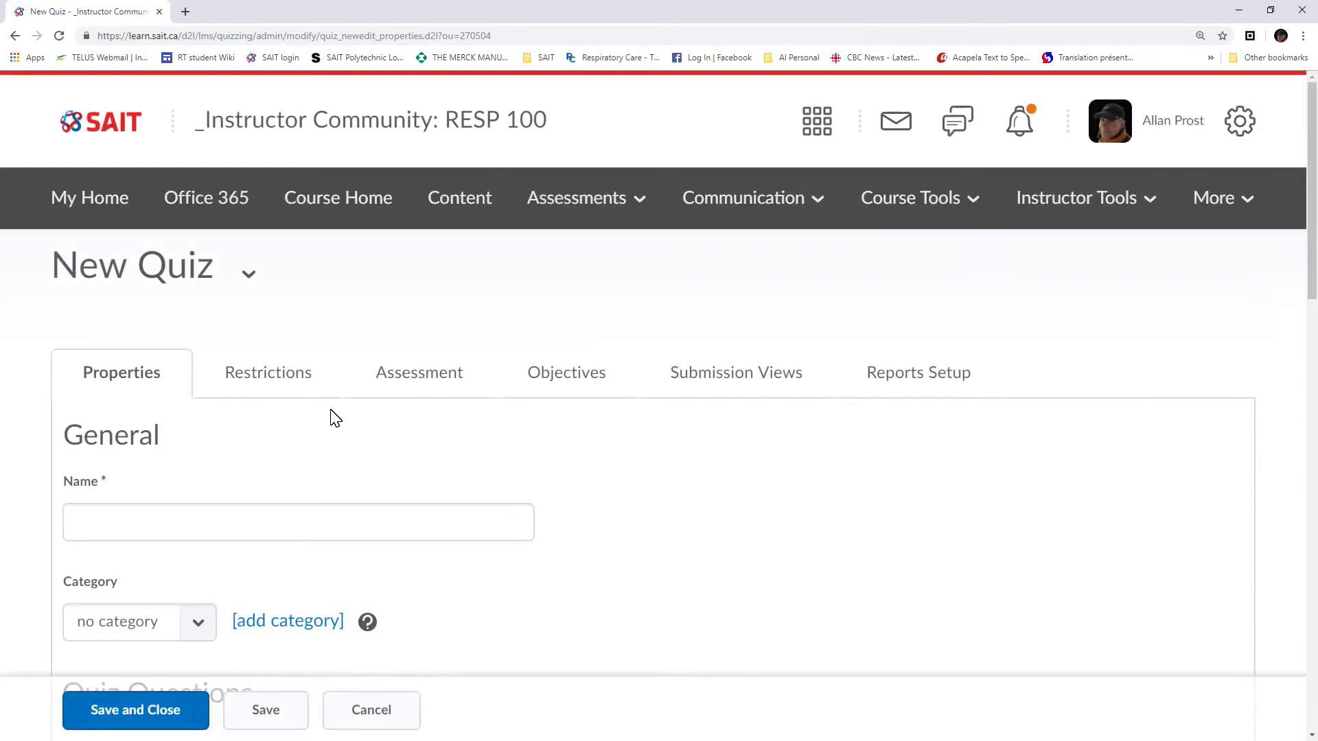
click(110, 522)
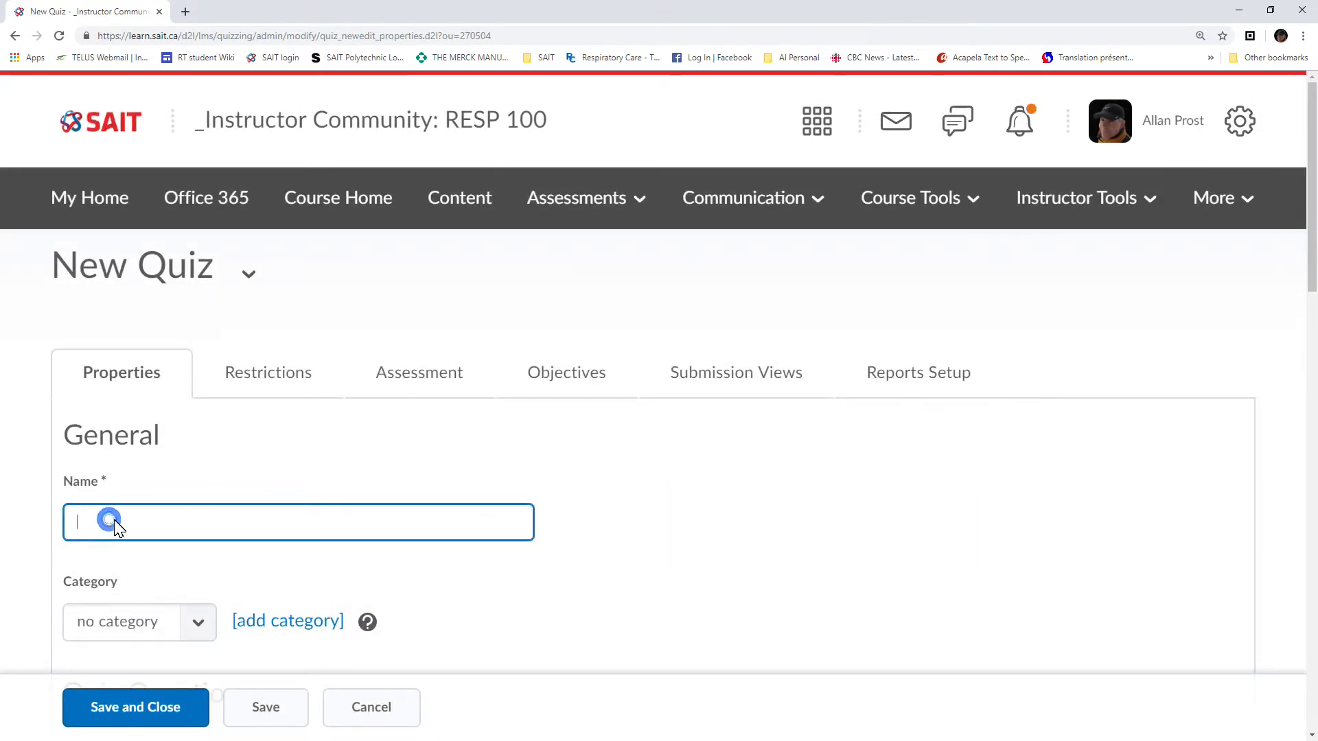
text(Dem)
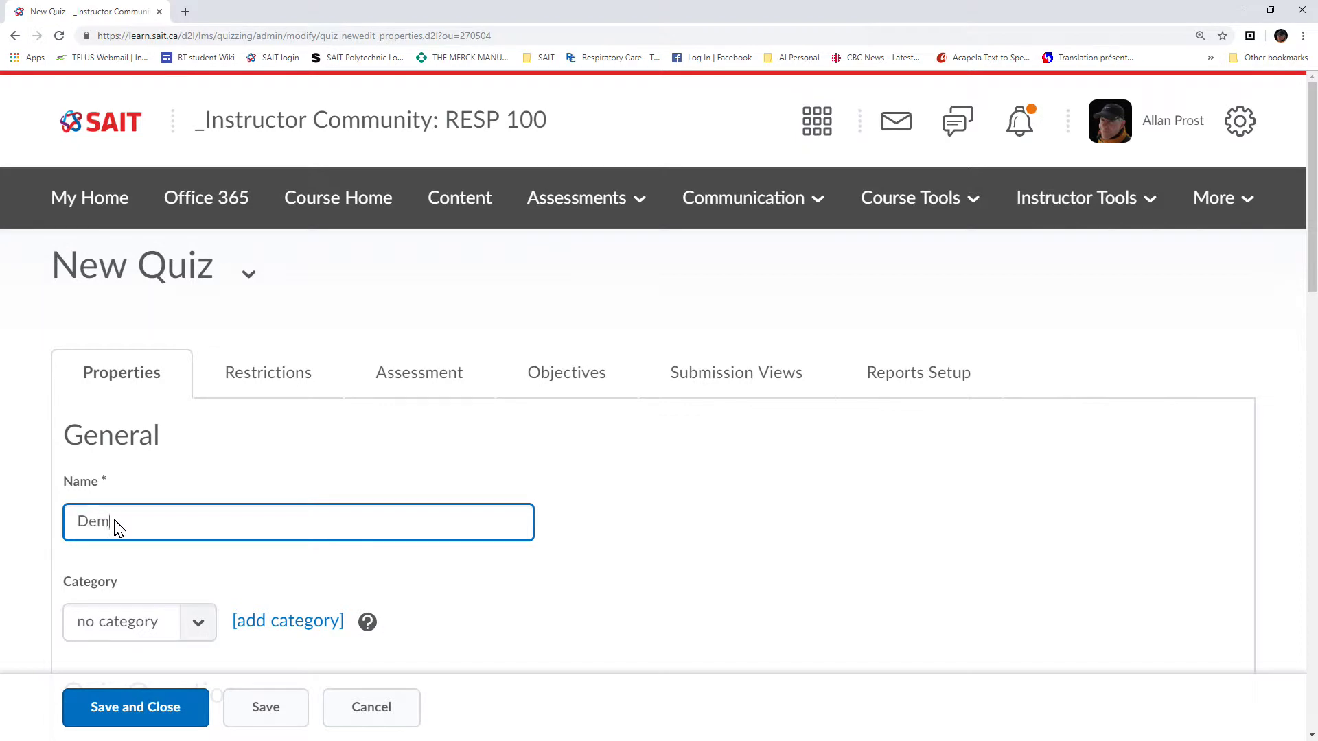
text(onstrat)
key(BackSpace)
key(BackSpace)
key(BackSpace)
key(BackSpace)
key(BackSpace)
key(BackSpace)
key(BackSpace)
key(BackSpace)
key(BackSpace)
key(BackSpace)
- Name the quiz "New Test with PDF Viewing"
click(115, 521)
text(New Test)
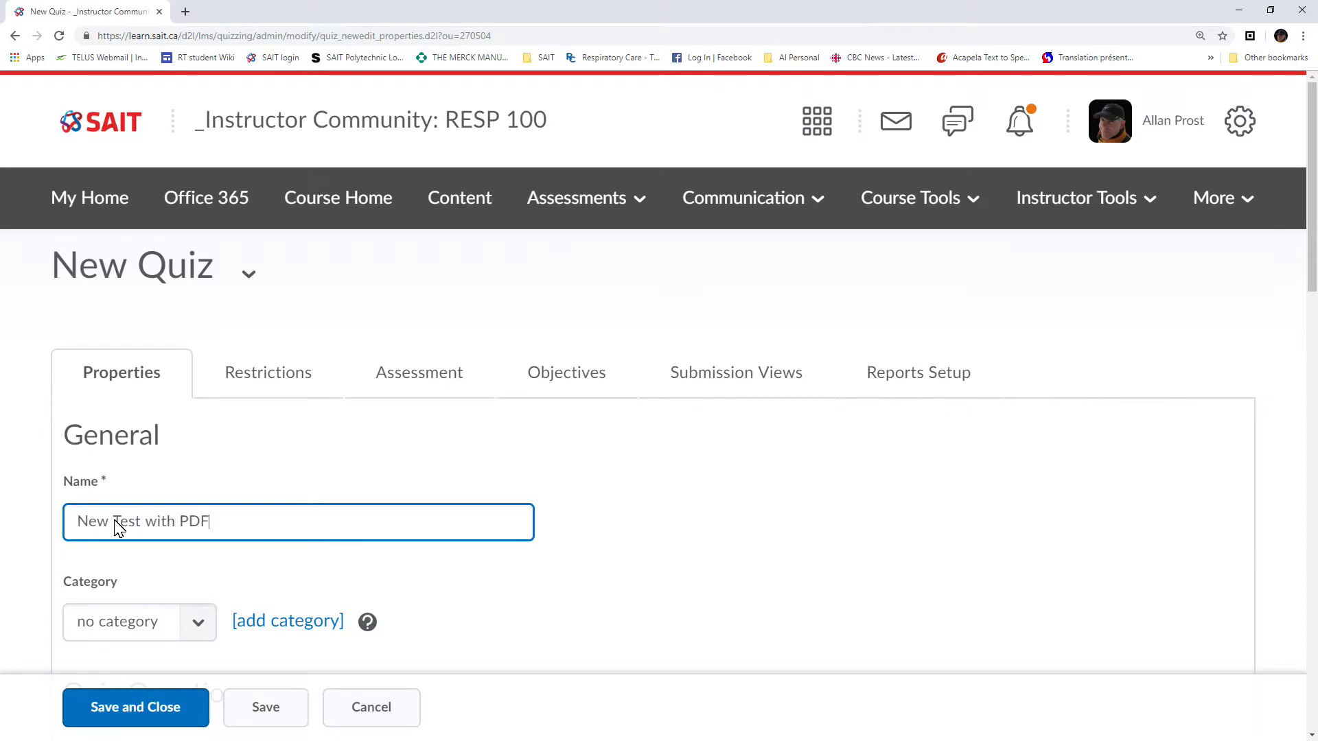
text(with PDF Viewi)
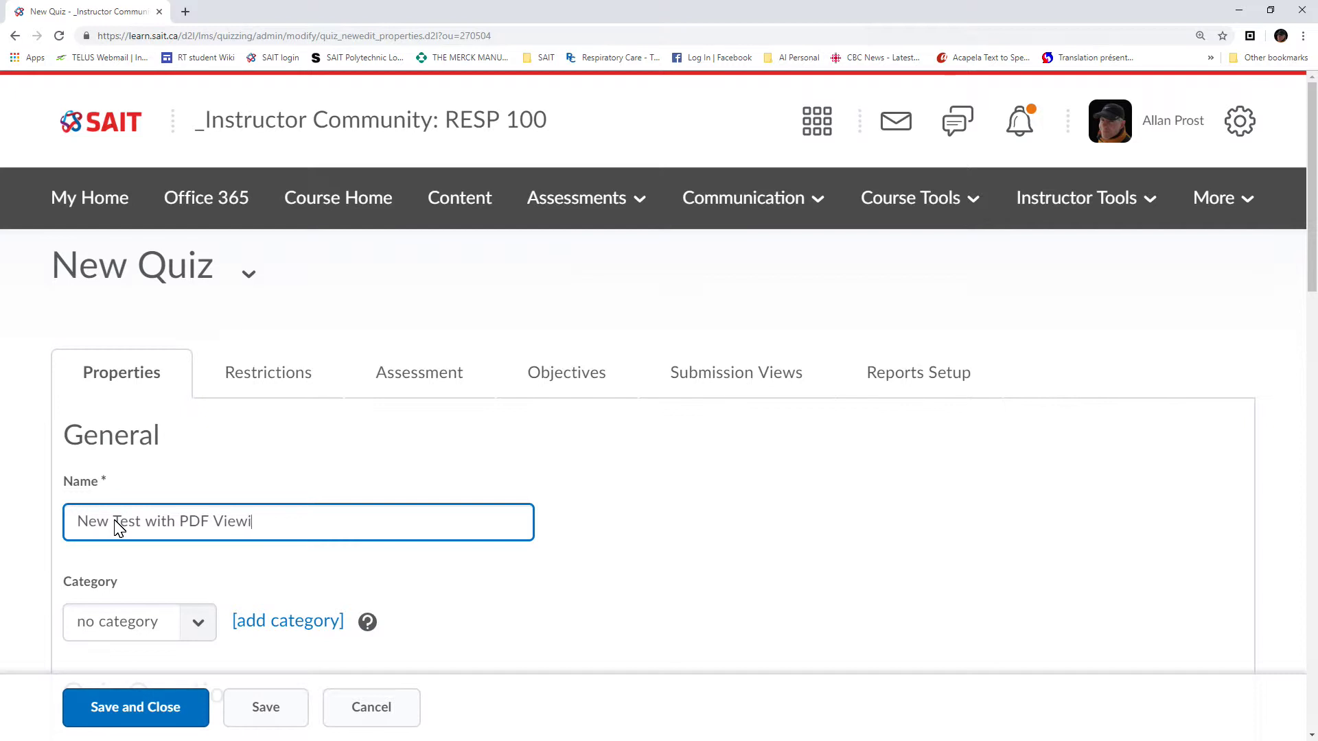
text(ng.)
key(BackSpace)
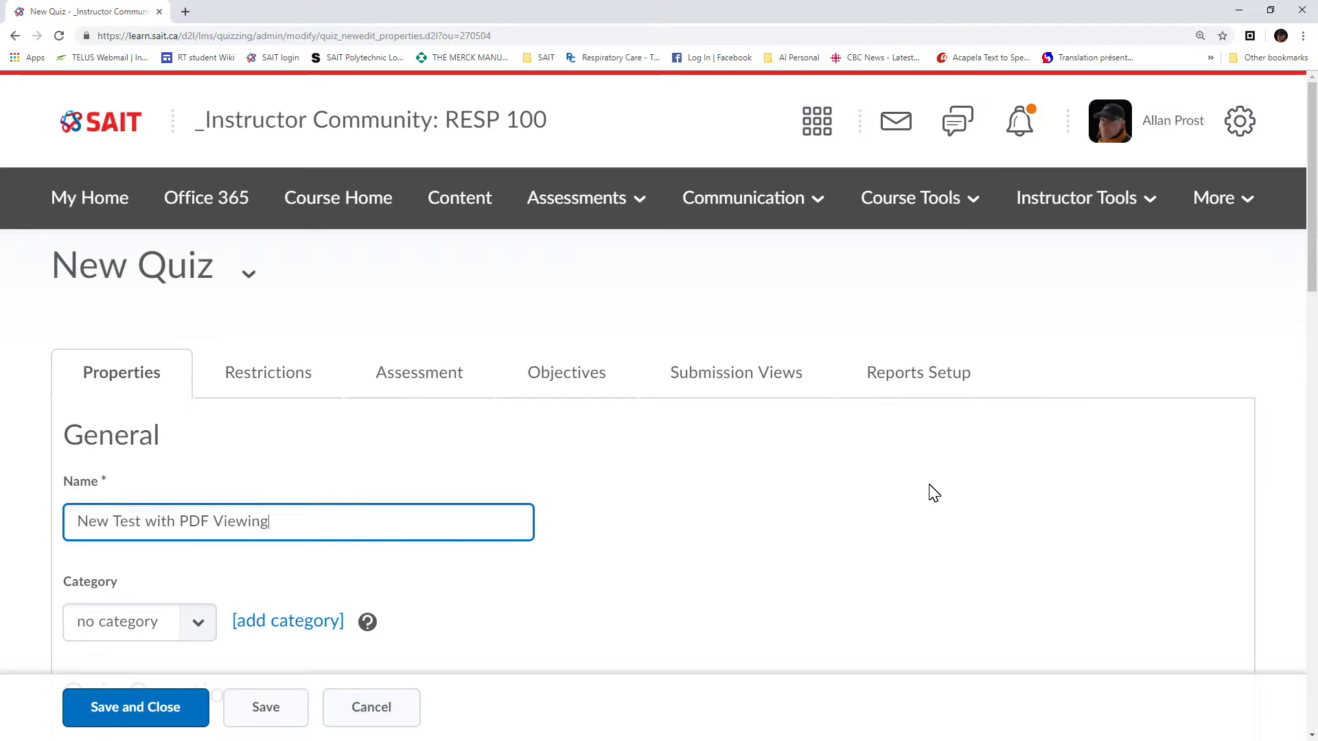
- Open question editing for the quiz and create a new multiple choice question
drag(1311, 230, 1305, 371)
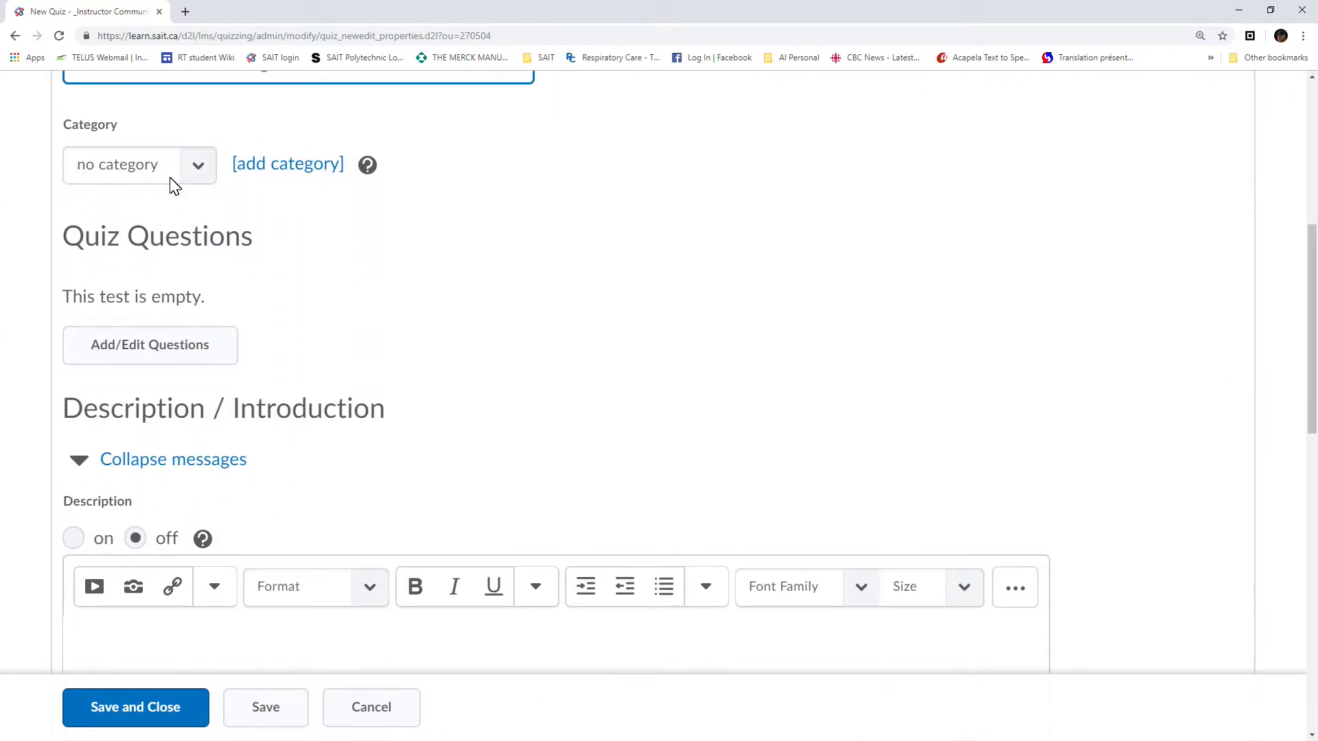
click(126, 353)
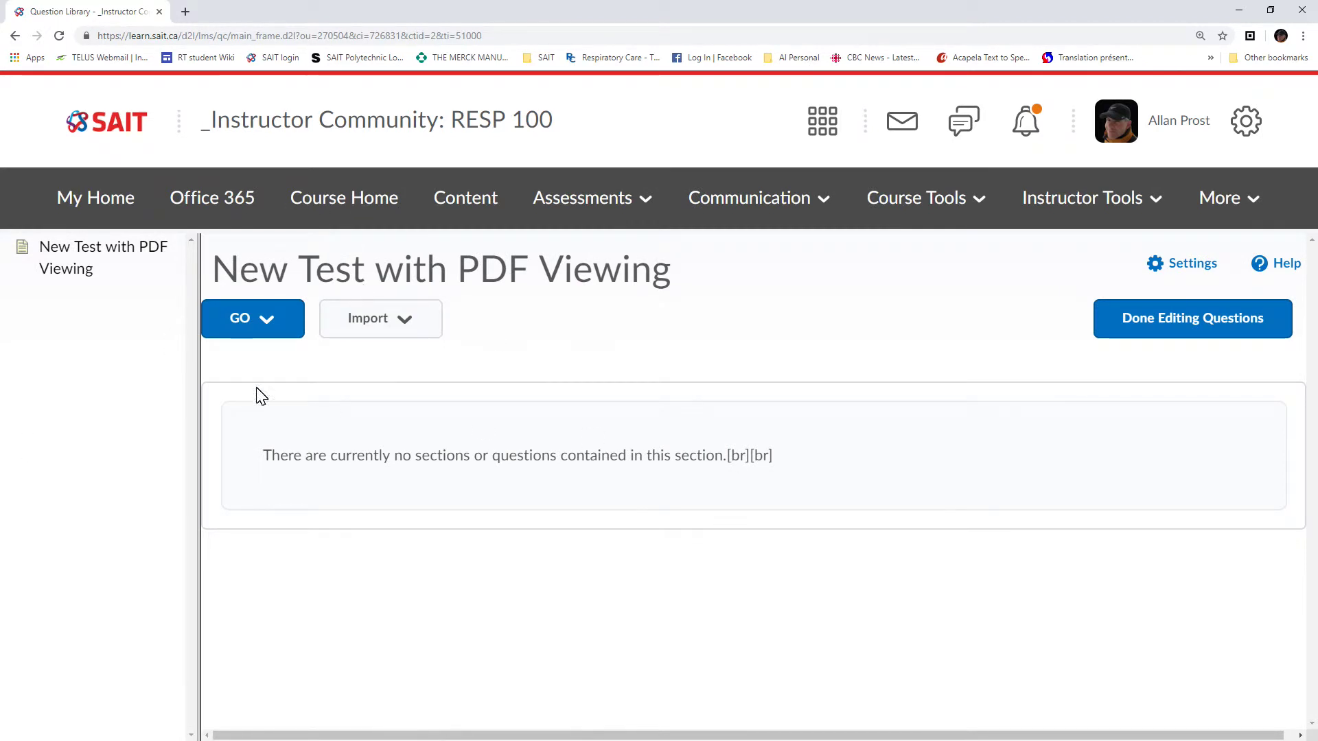
click(267, 320)
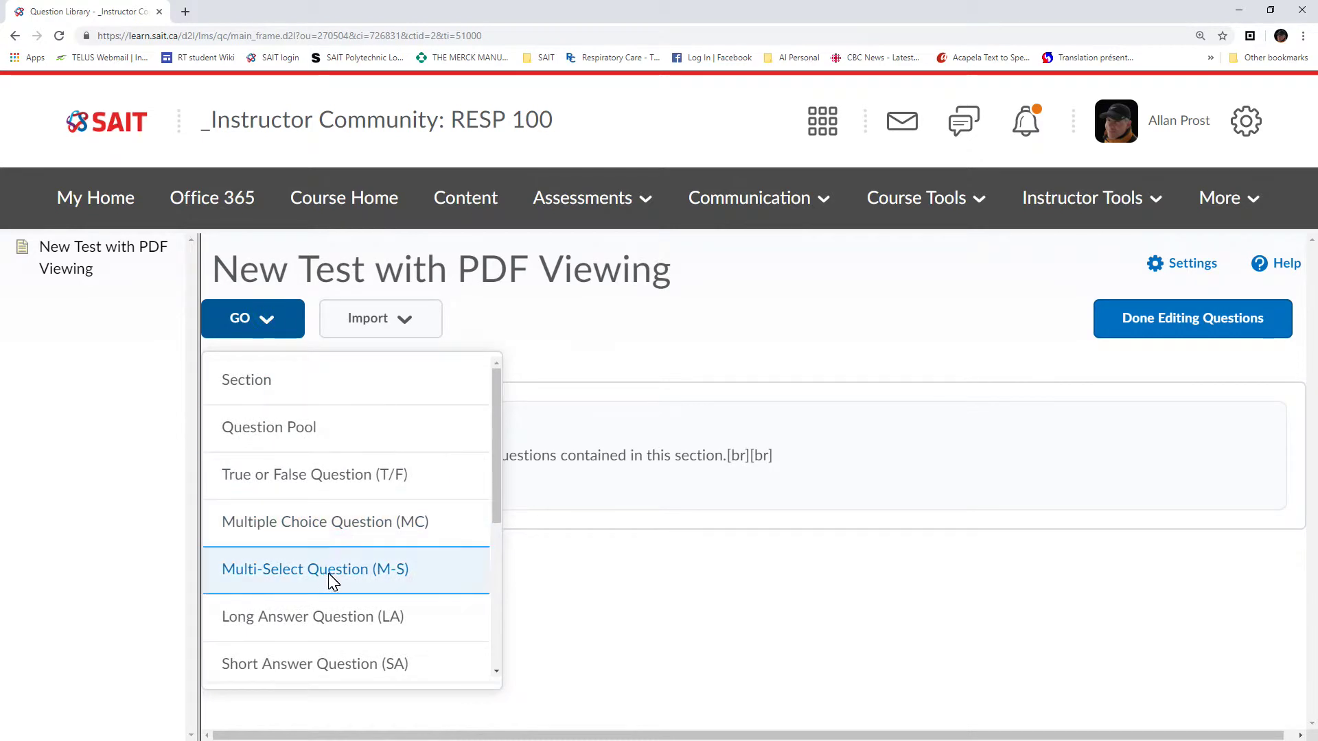
click(346, 526)
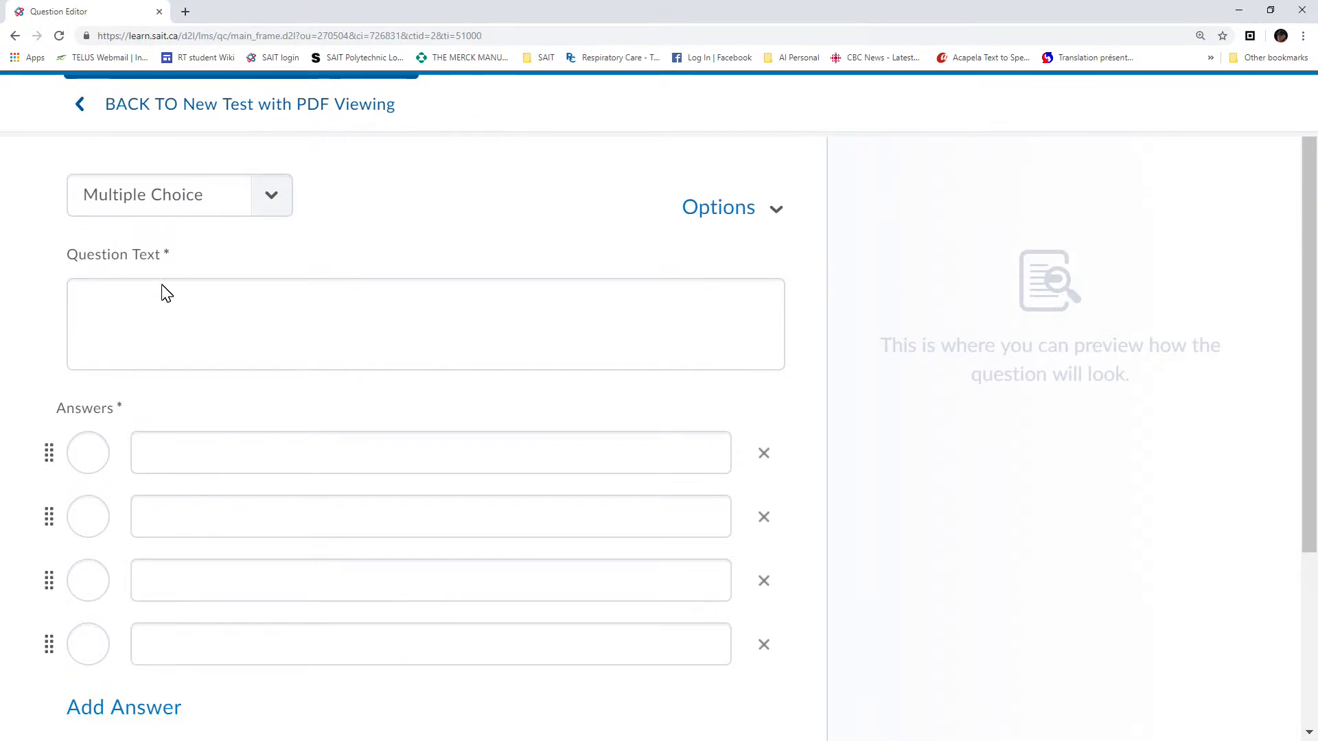
- Enter "New Question with Instructions:" as the question text, followed by a line break
click(132, 298)
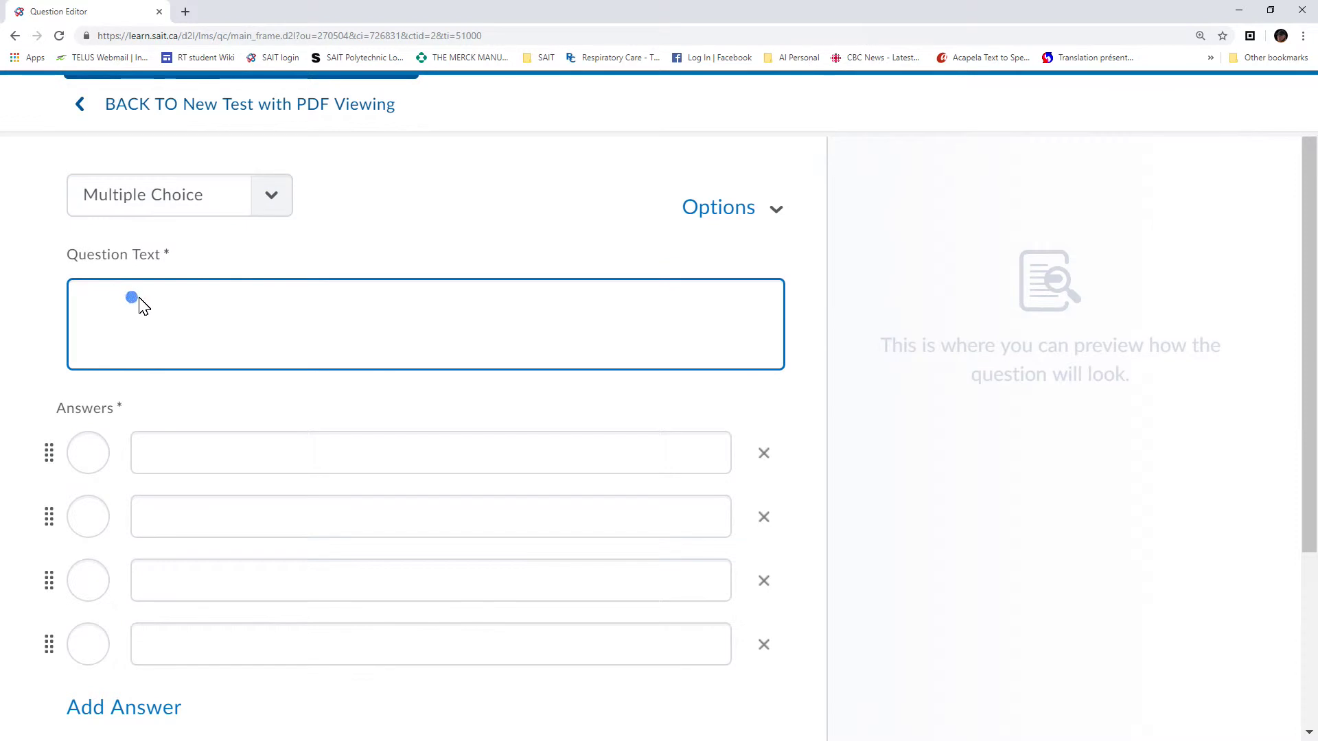
text(New Question with Instr)
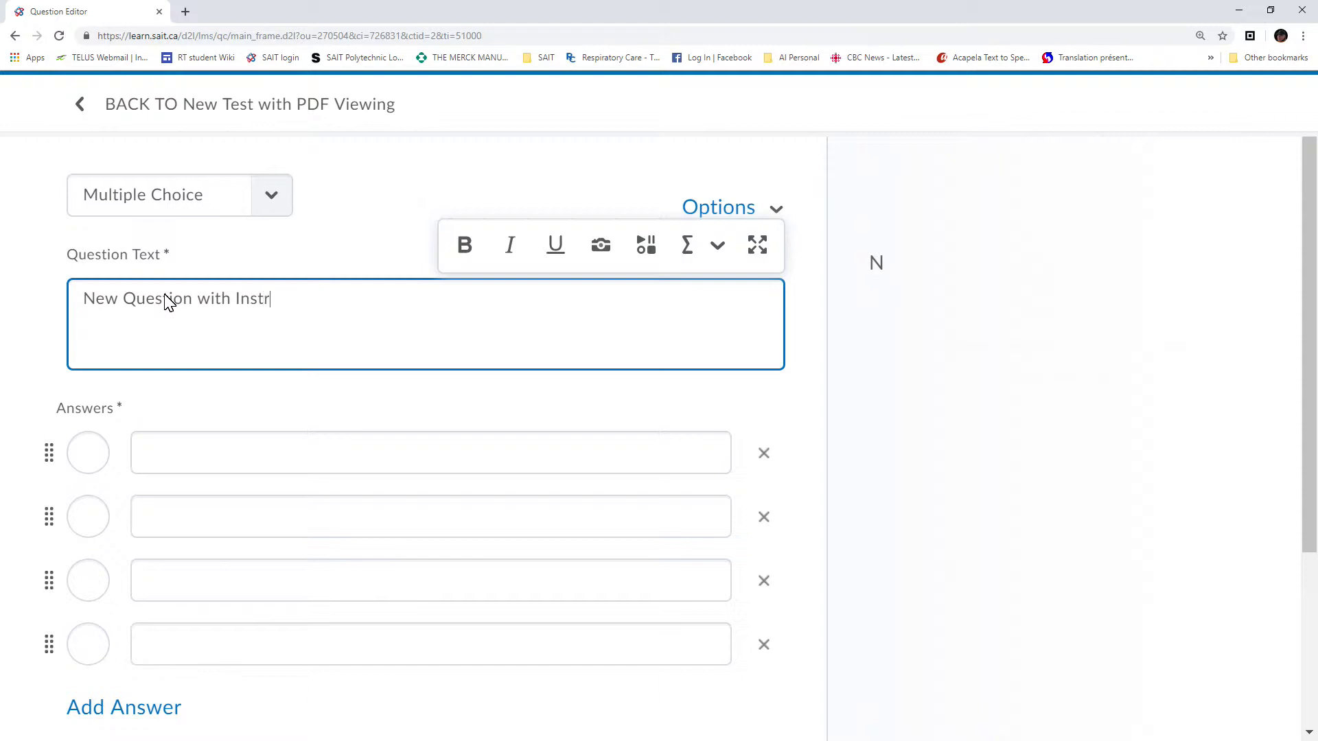
text(uctions:)
key(Return)
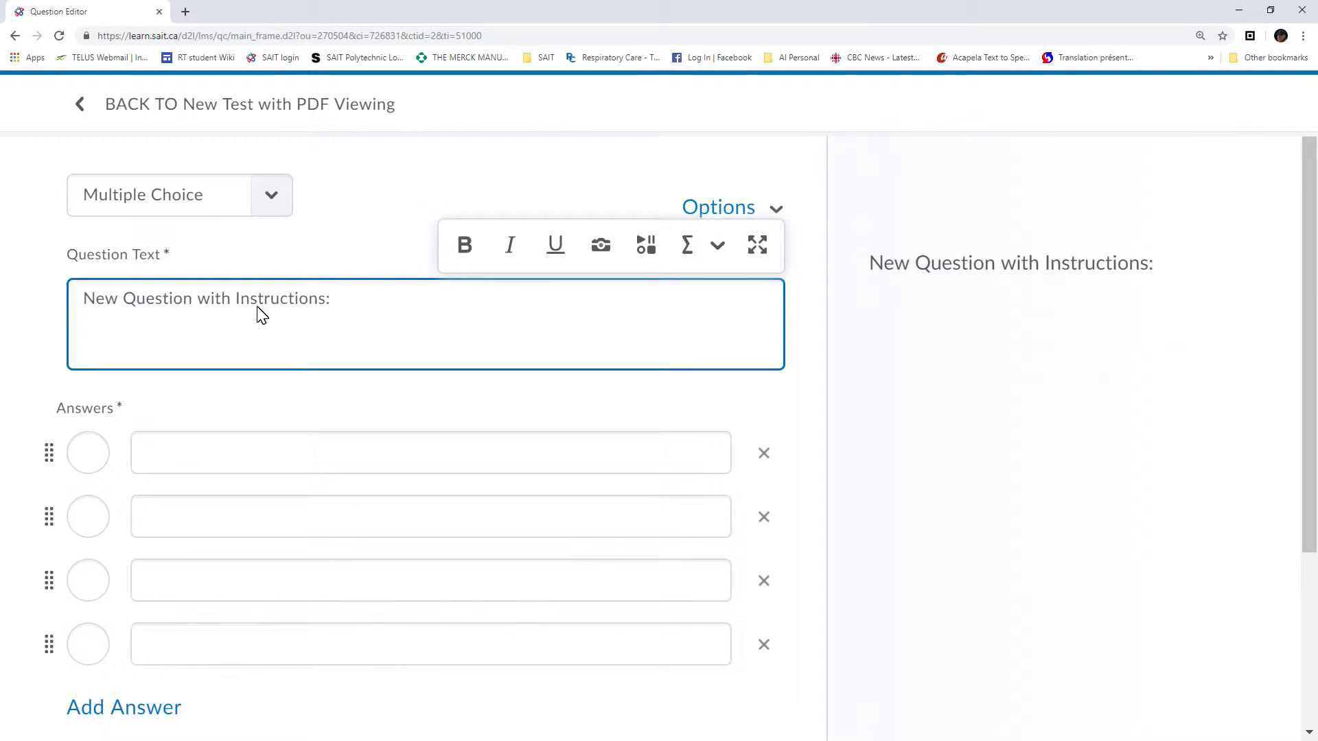
- Expand the question text editor and add the line "Link to the exam materials (PDF): Exam for demonstration 2019"
click(755, 246)
click(139, 288)
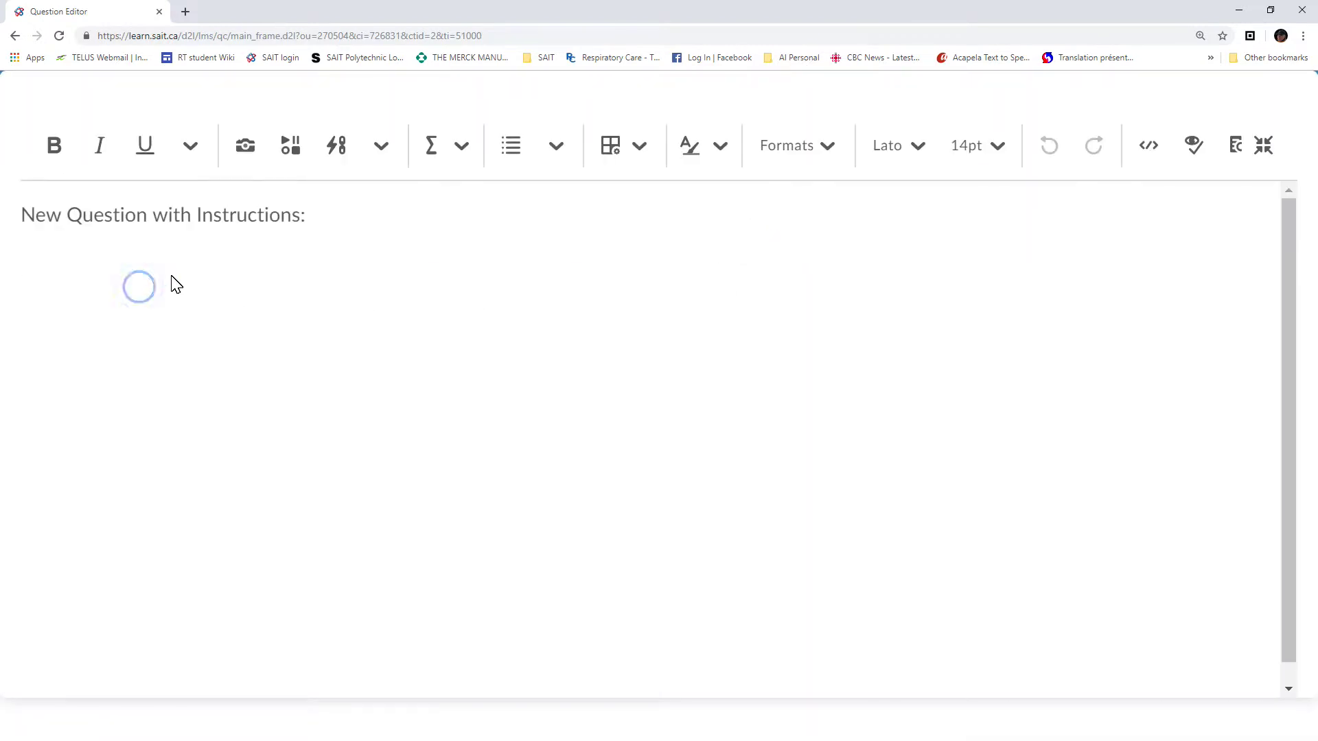
text(Link)
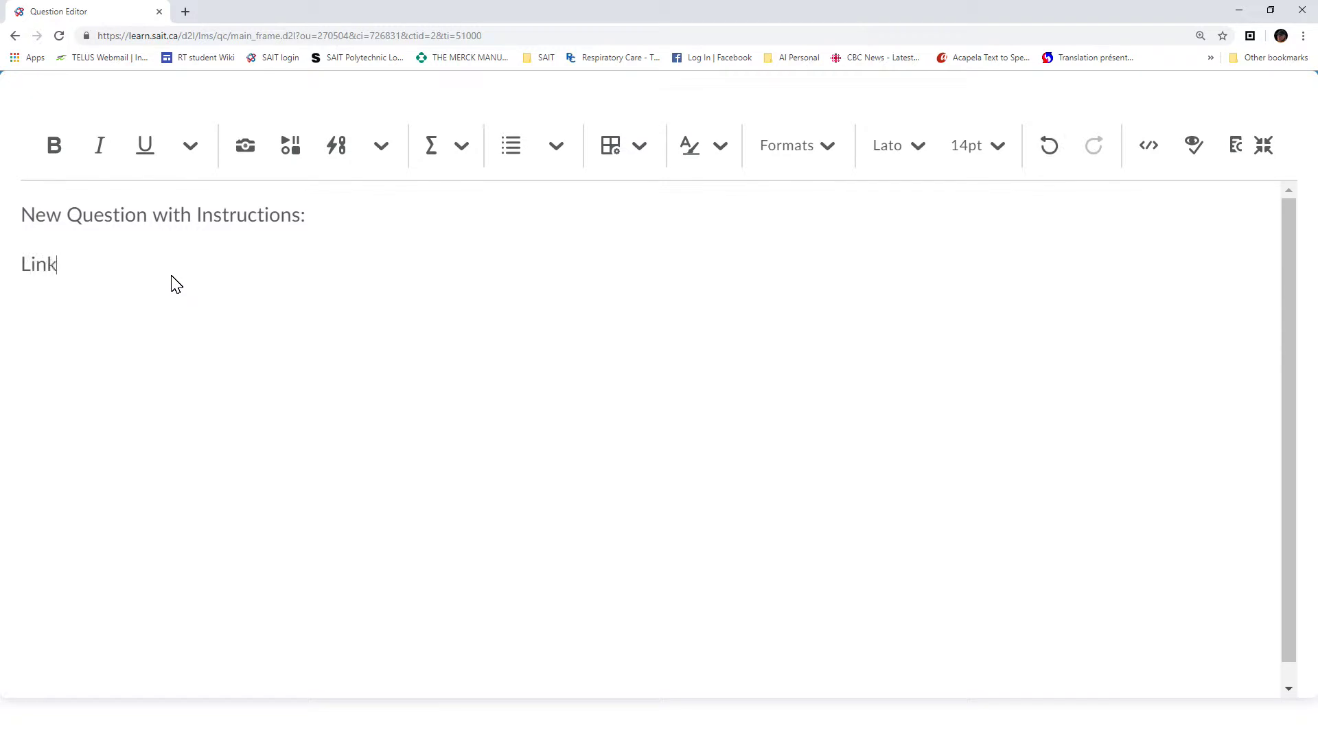
text( to the exam materials (PDF):)
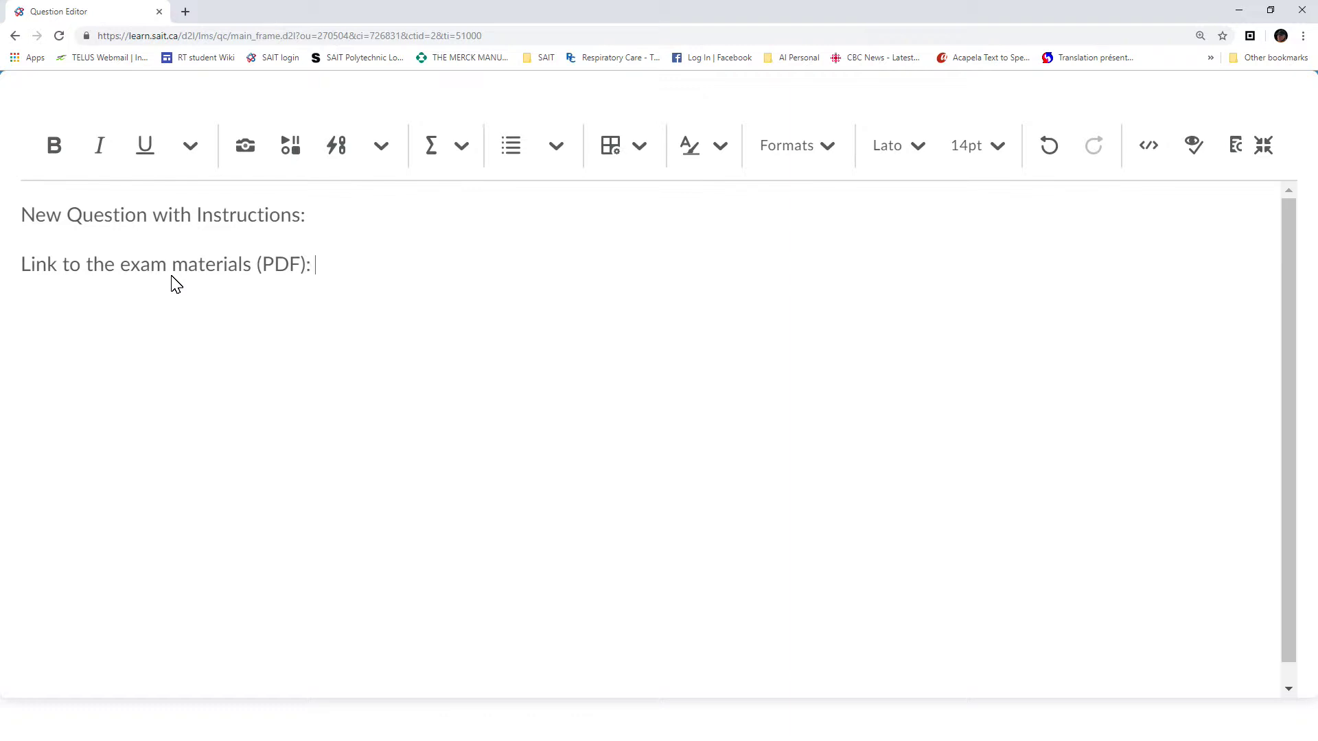
text(xam for student)
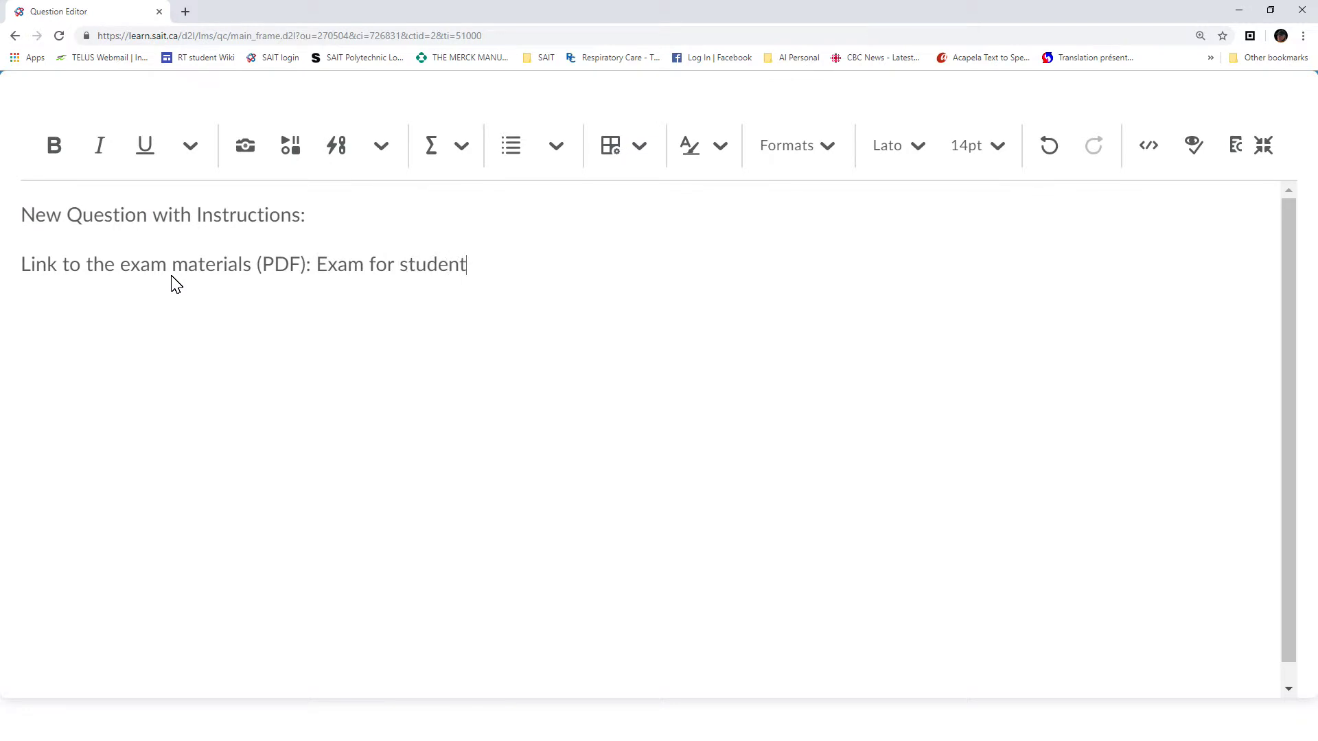
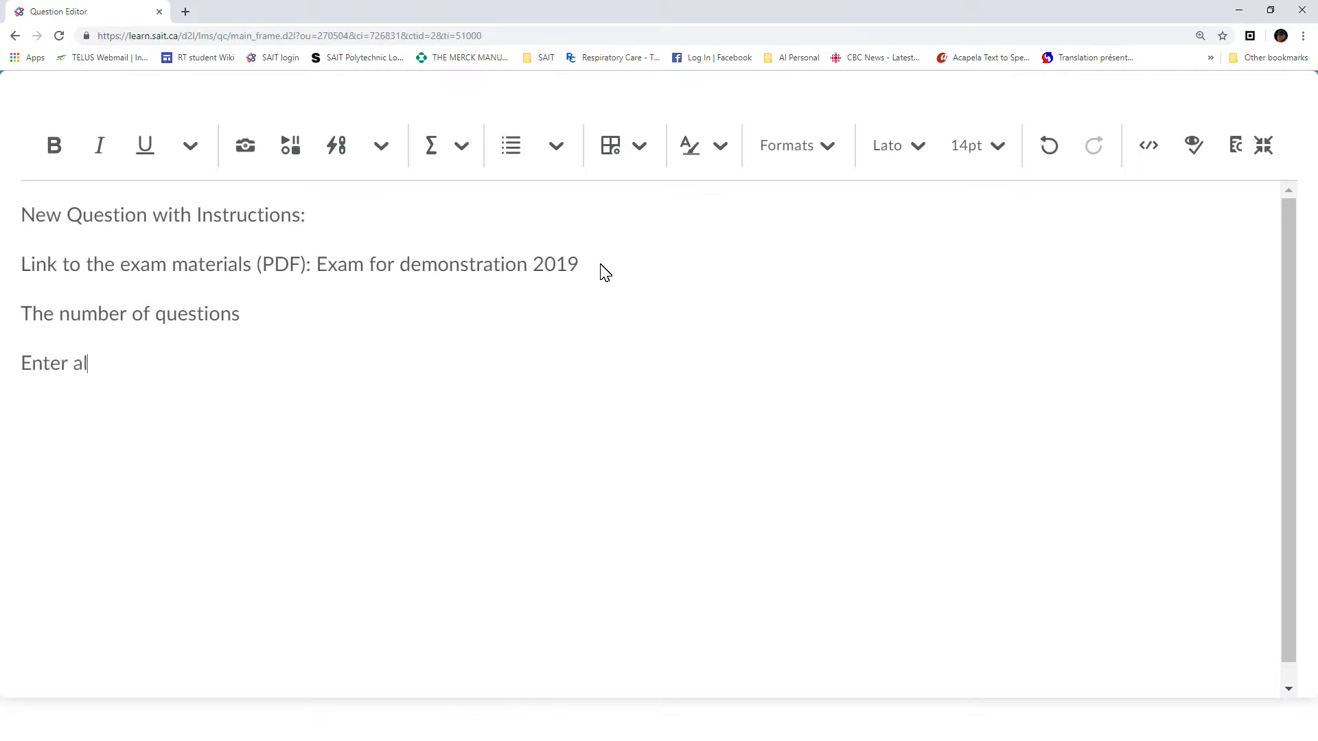
- Add the lines "The number of questions" and "Enter all your answers on the ZipGrade form provided." to the question text
text(our answr)
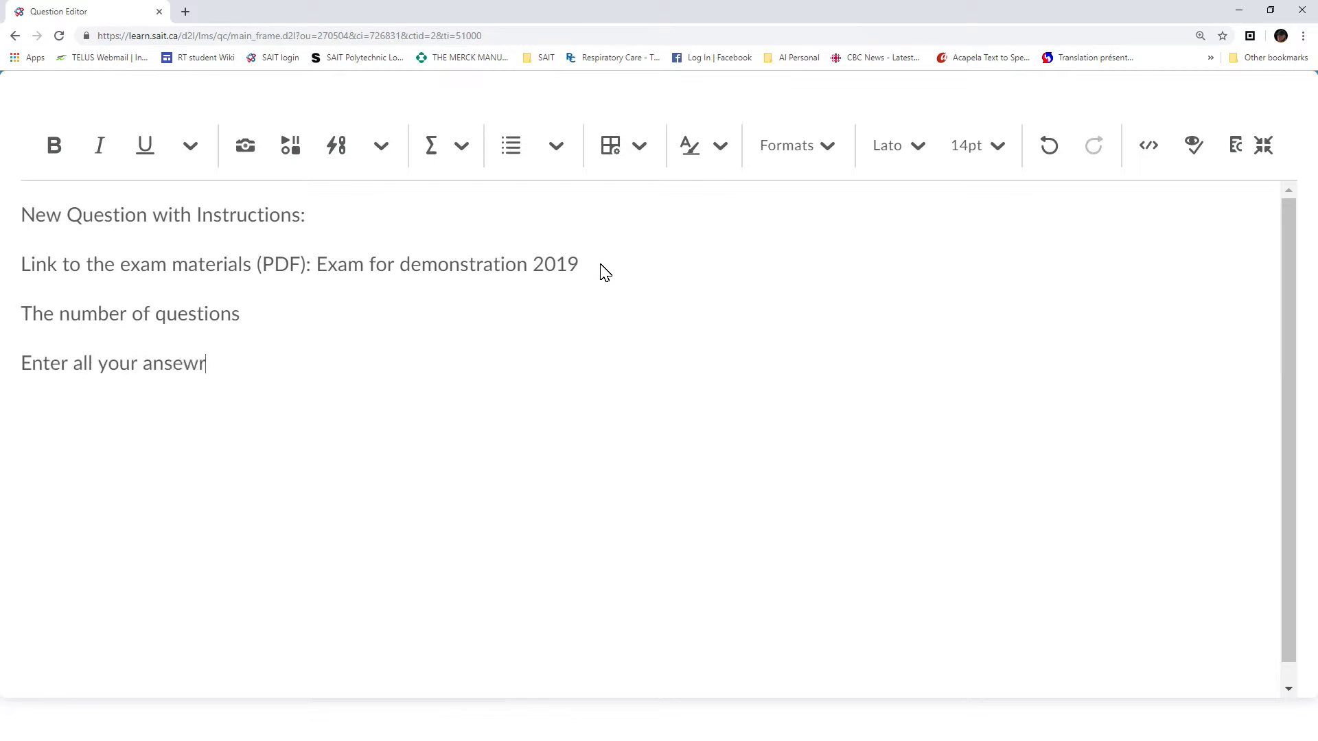
key(BackSpace)
text(wers on the Zip)
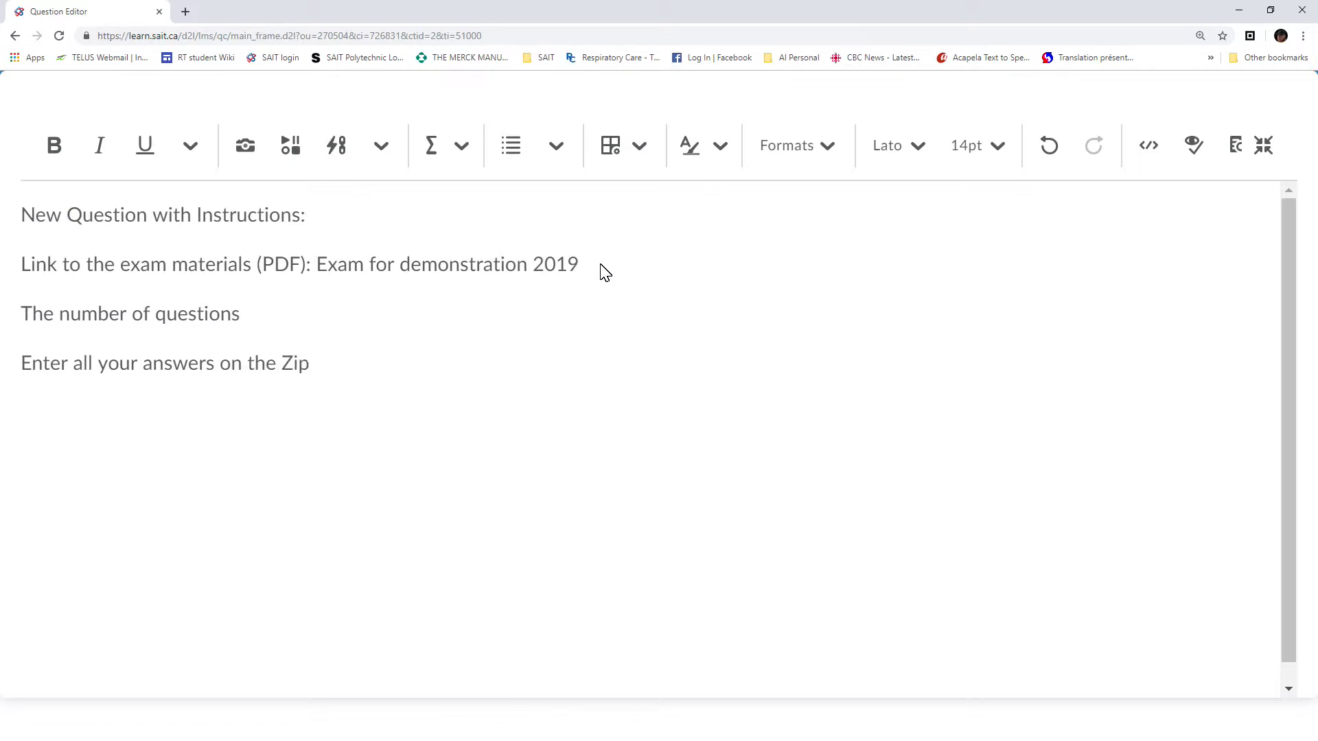
text(Grade form)
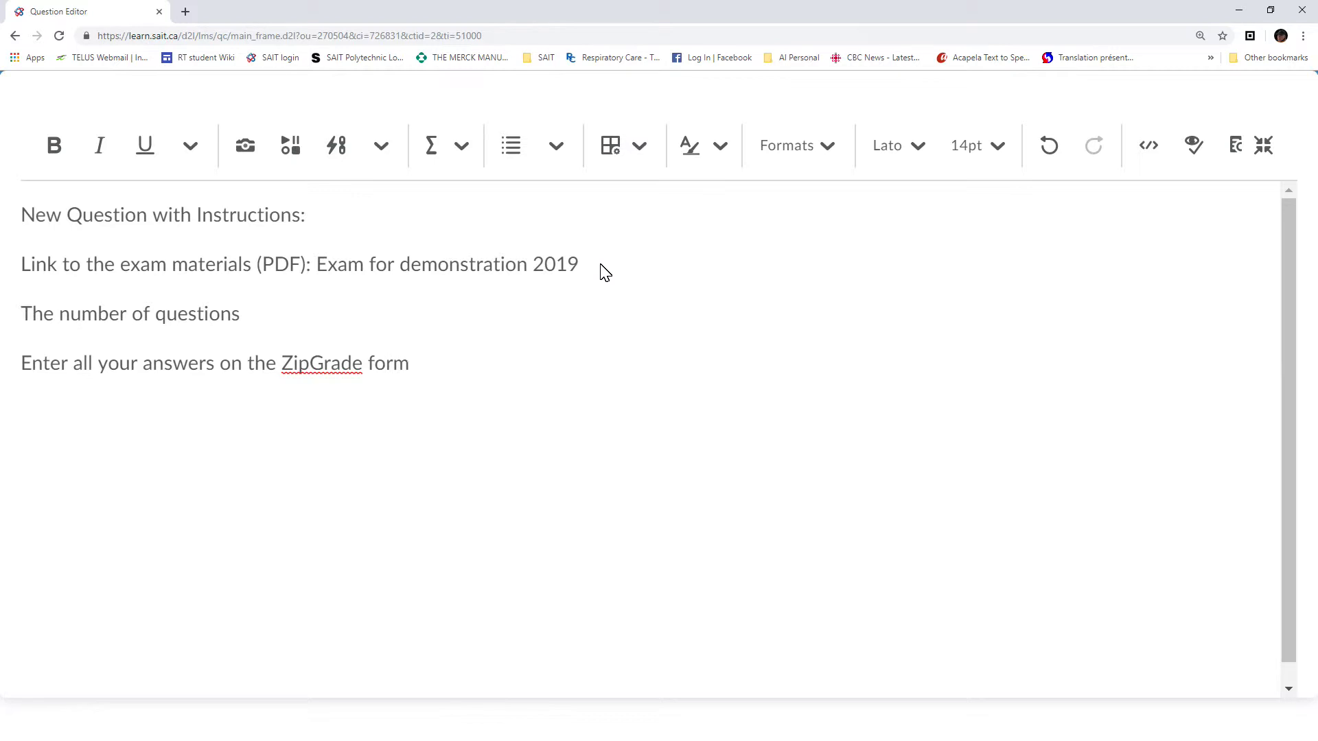
text(ded.)
click(514, 359)
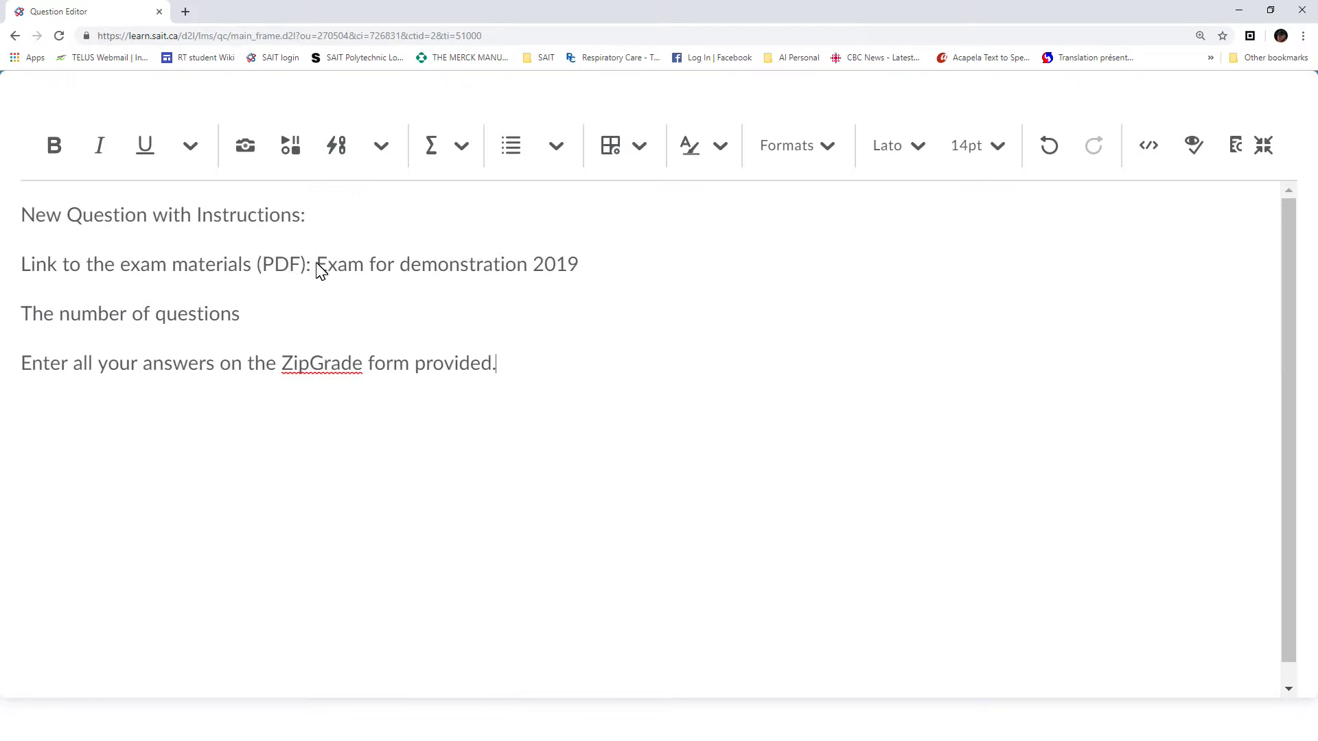
- Link the text "Exam for demonstration 2019" to the D2L PDF Viewing Test file in the course folder On Line Testing Materials 2019
drag(316, 264, 578, 275)
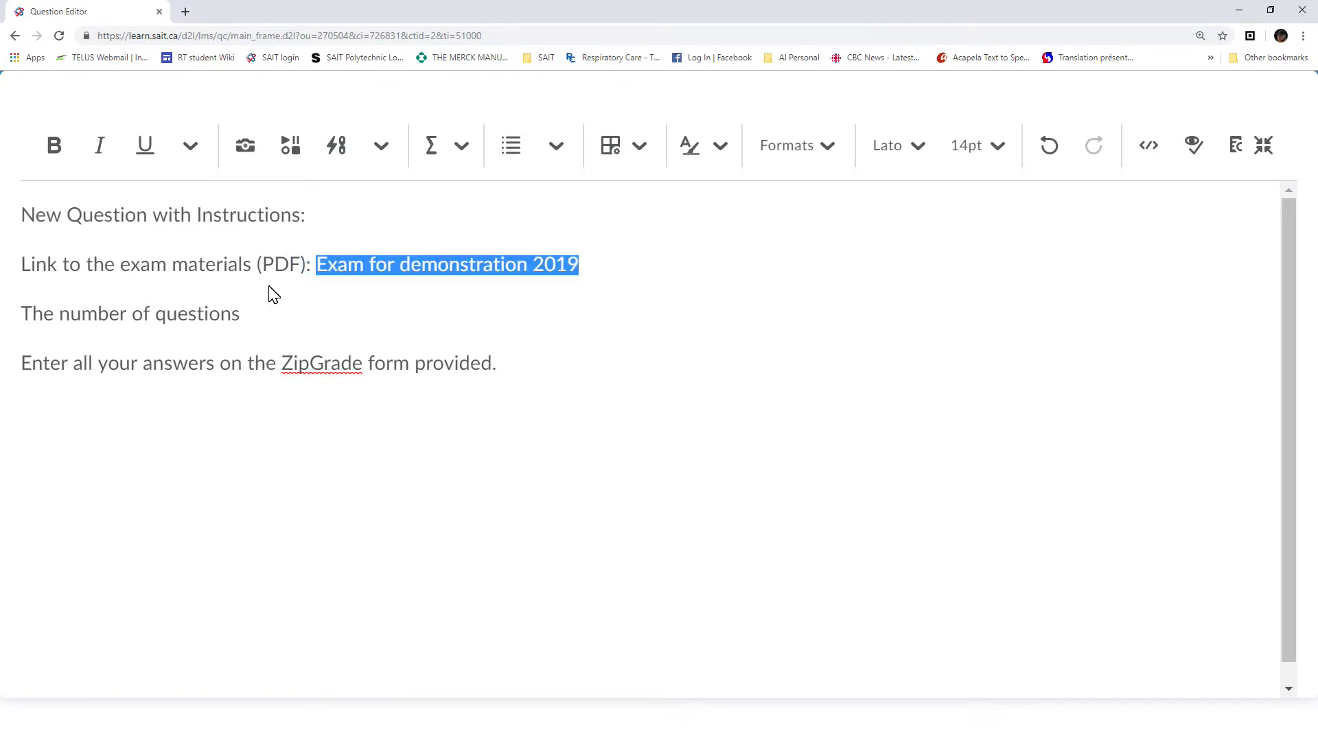
click(343, 157)
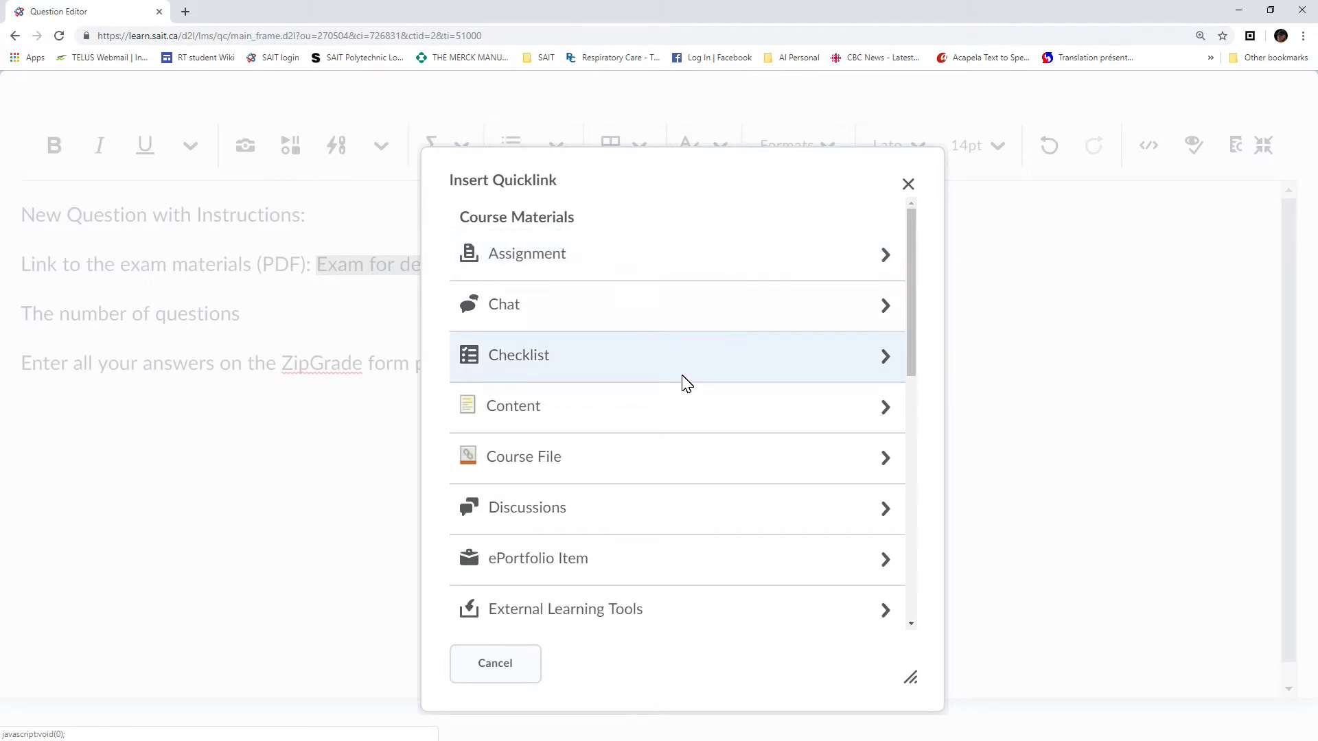
click(535, 462)
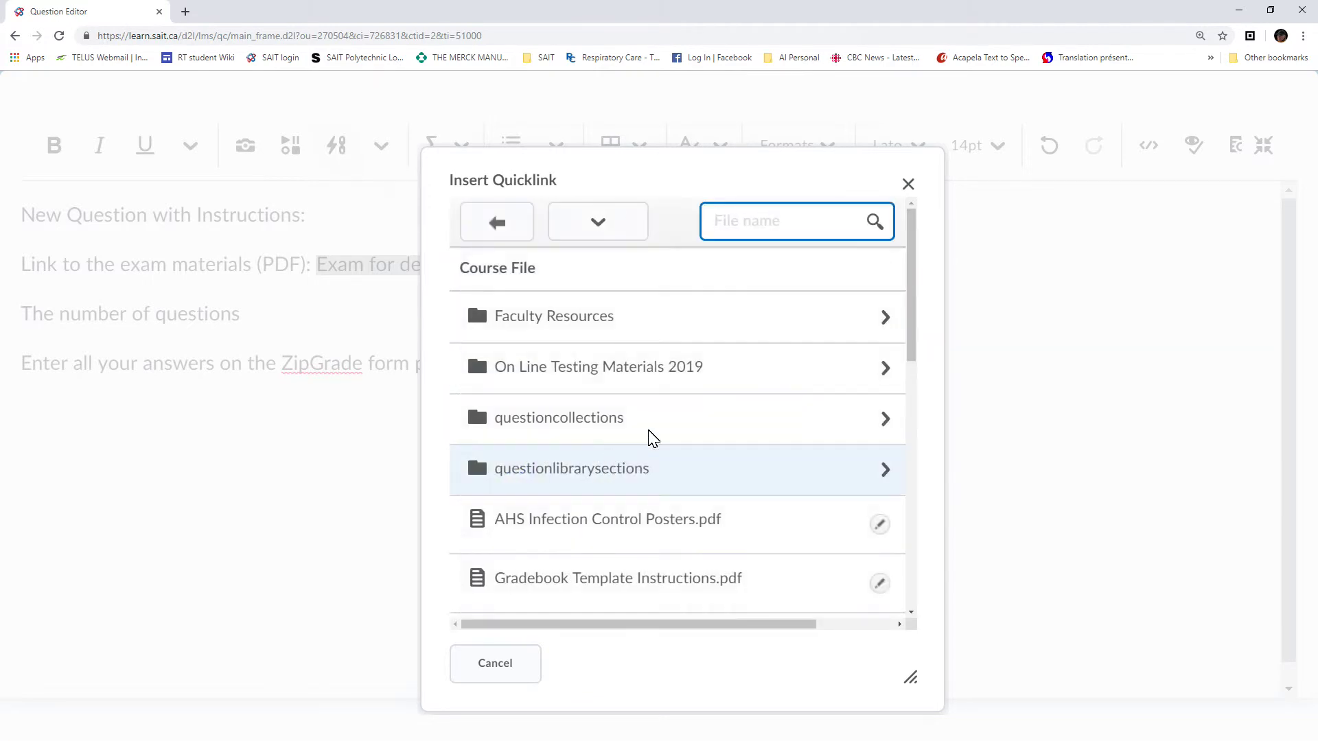
click(579, 371)
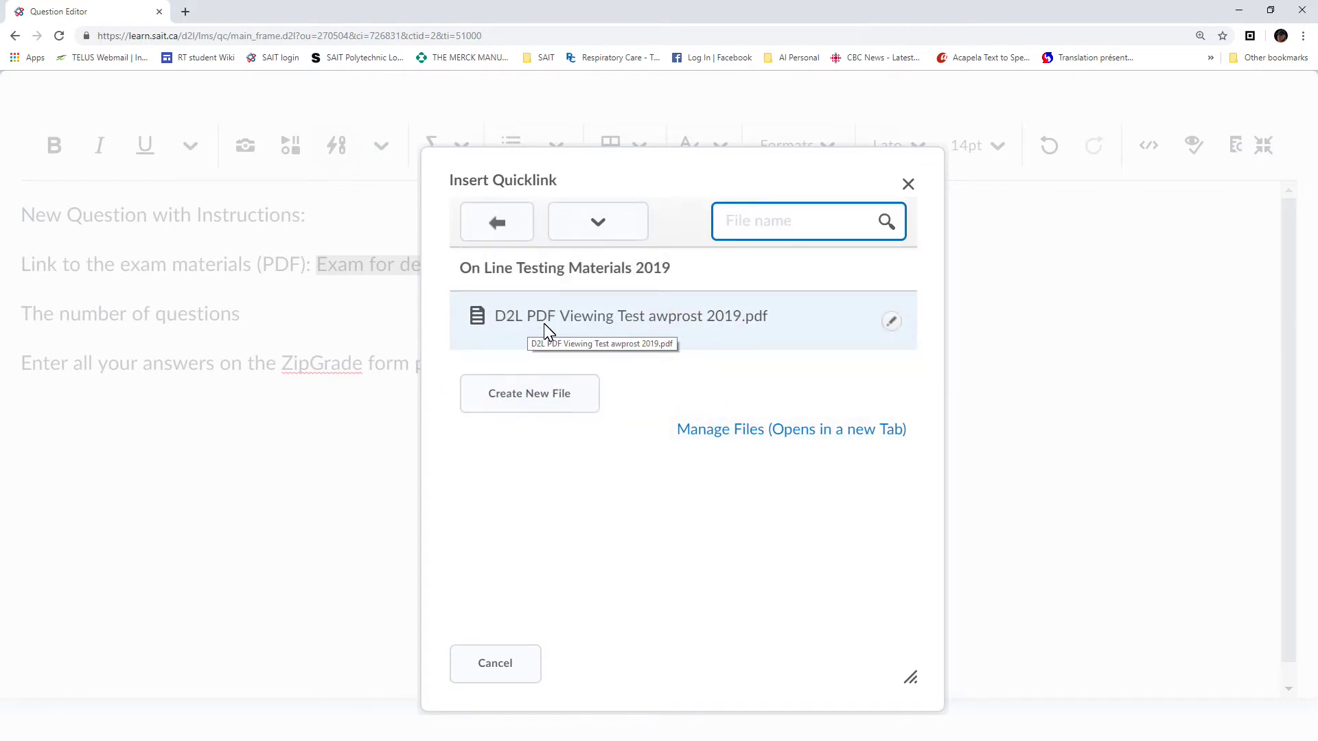
click(609, 321)
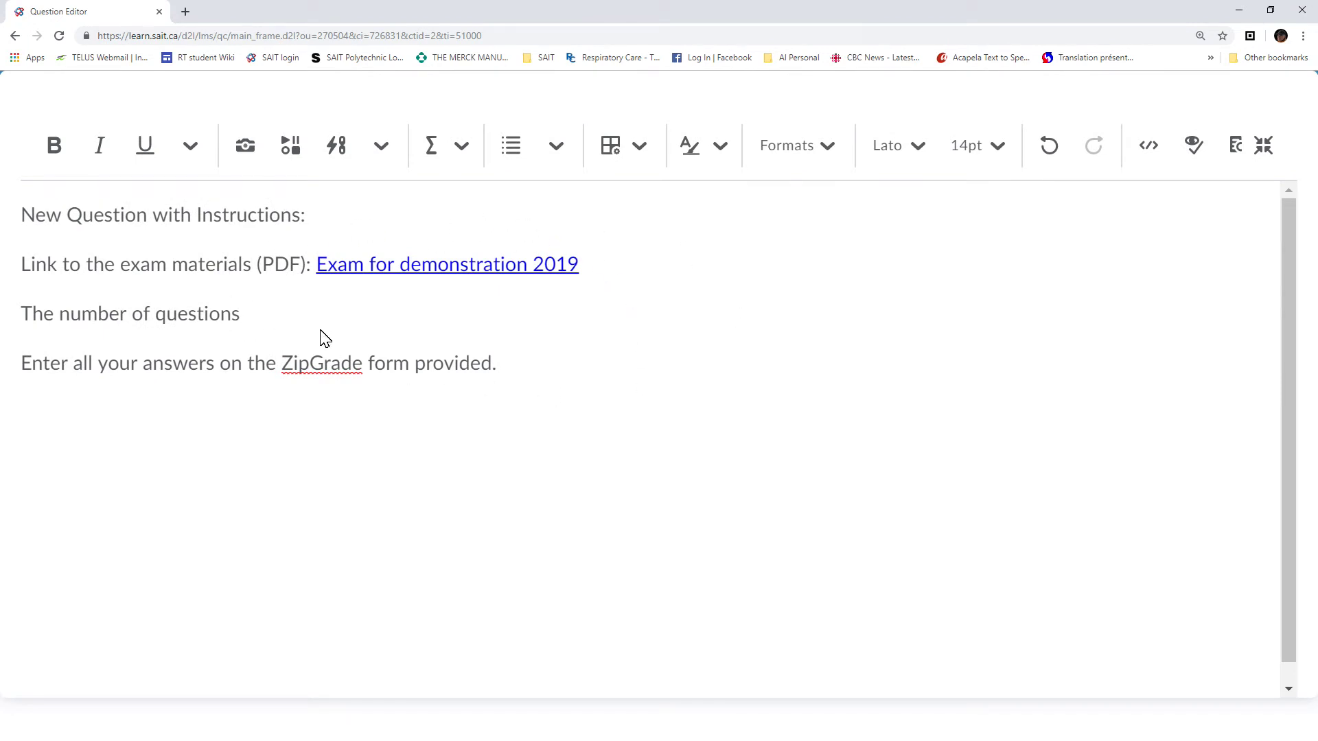
- Set the "Exam for demonstration 2019" link to open in a new window and return from the expanded editor to the question form
click(433, 272)
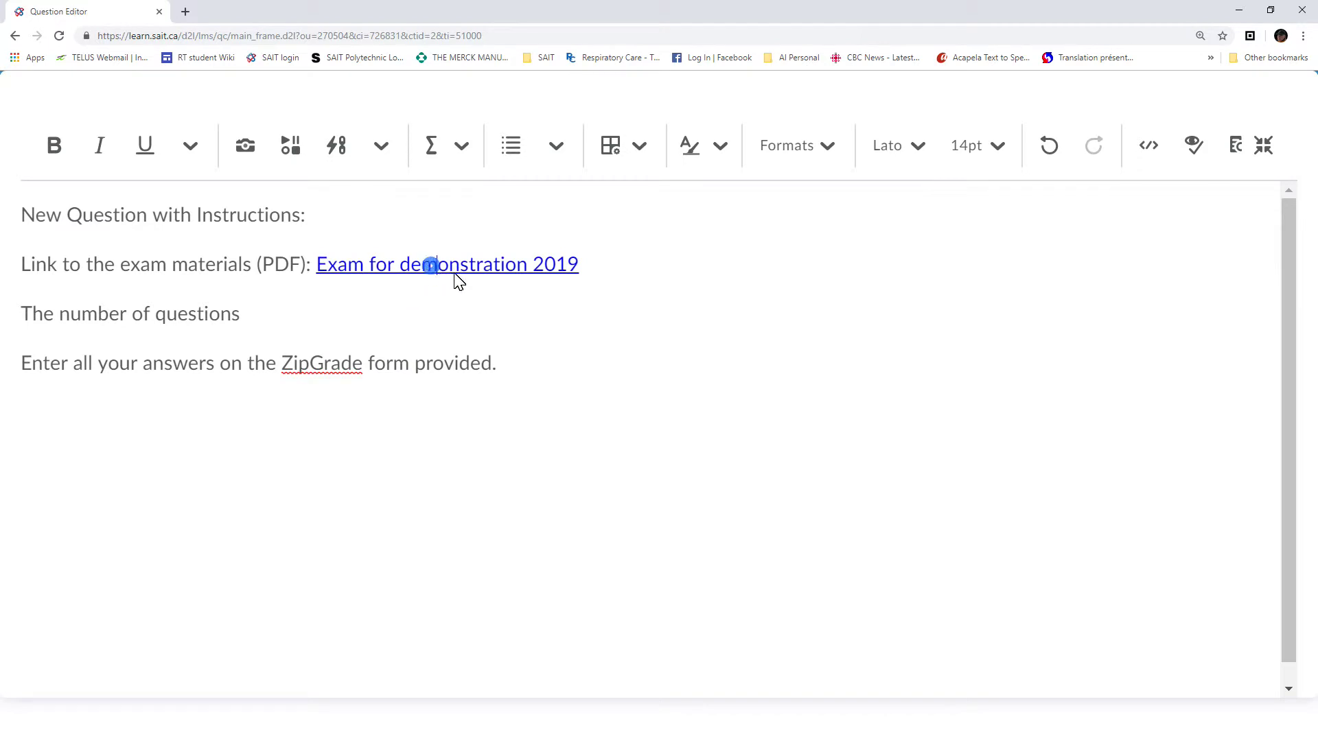
click(336, 151)
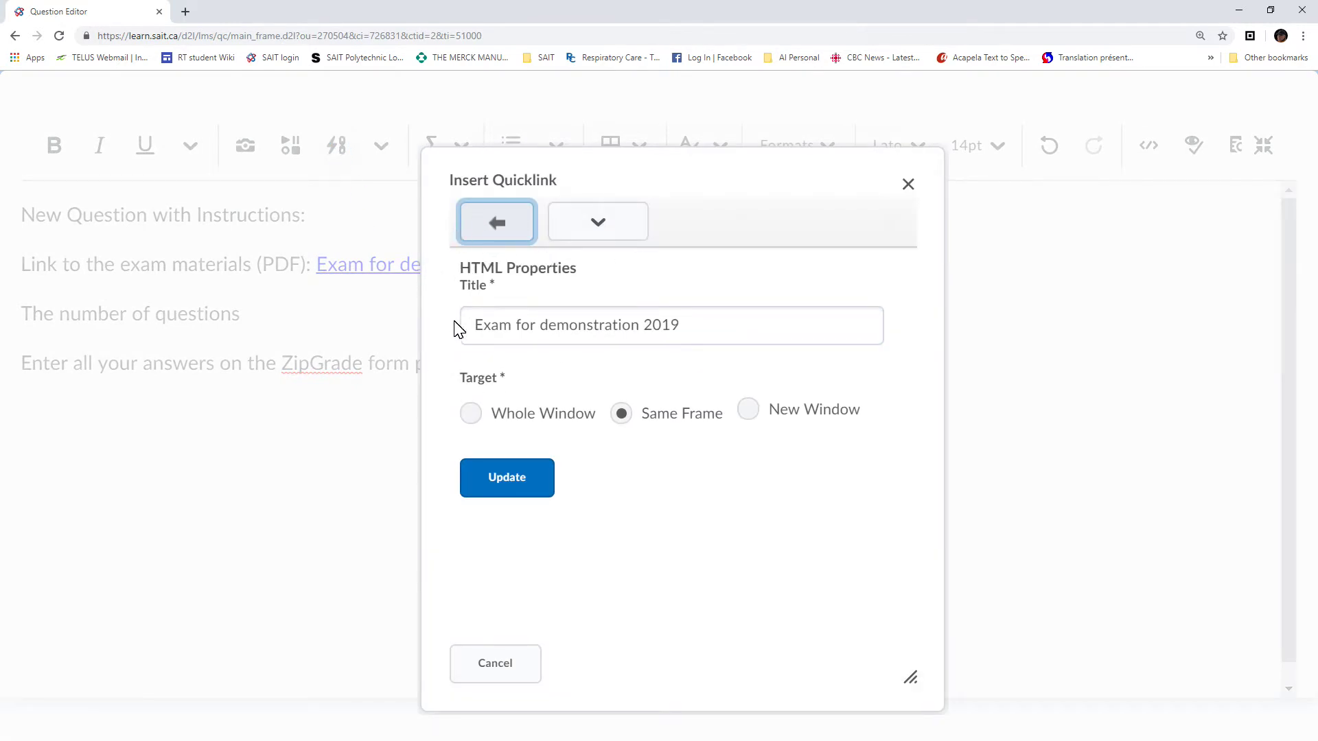
click(750, 412)
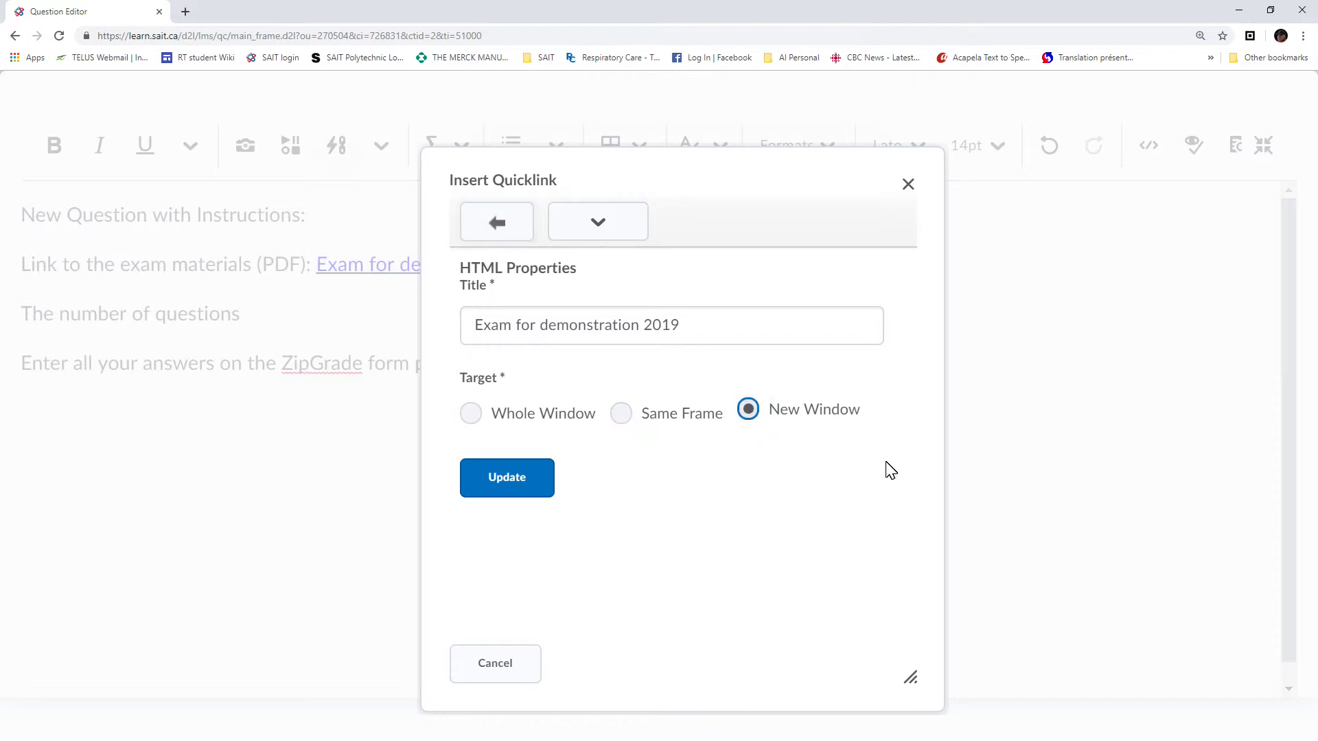
click(493, 476)
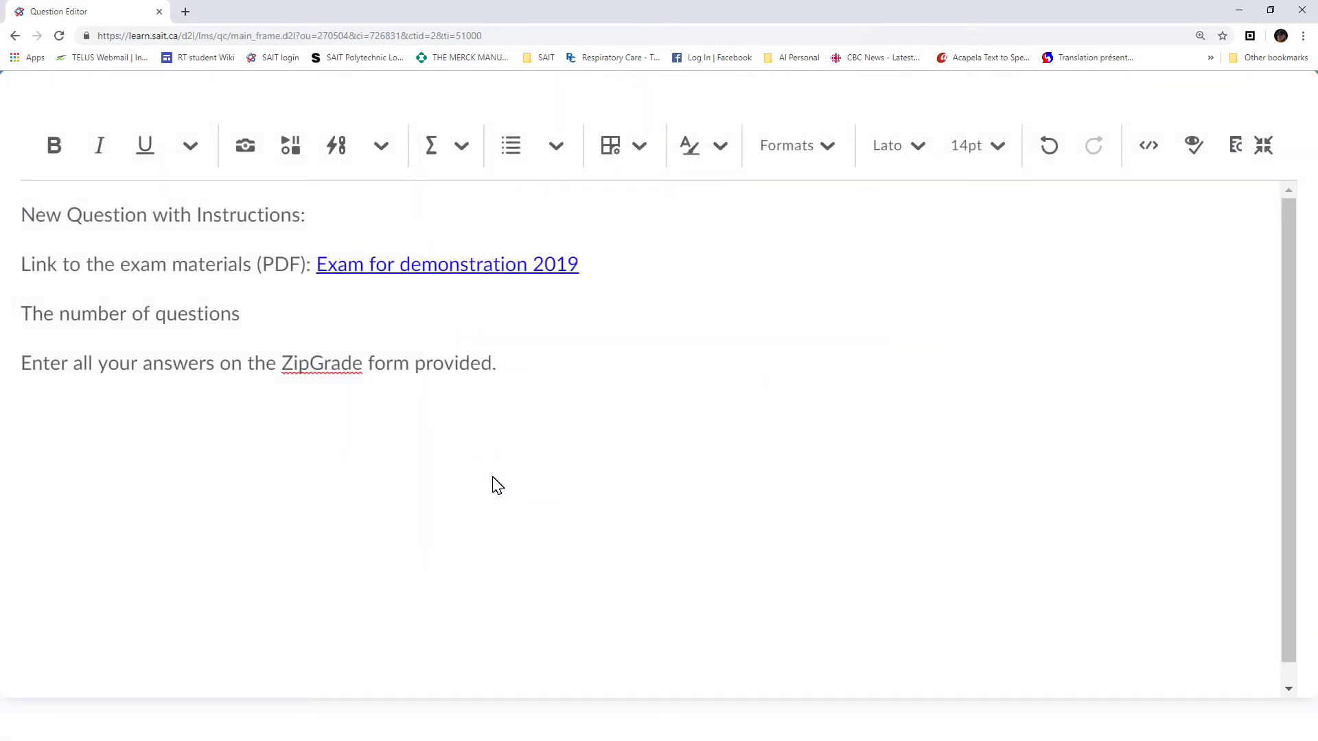
drag(1286, 327, 1292, 395)
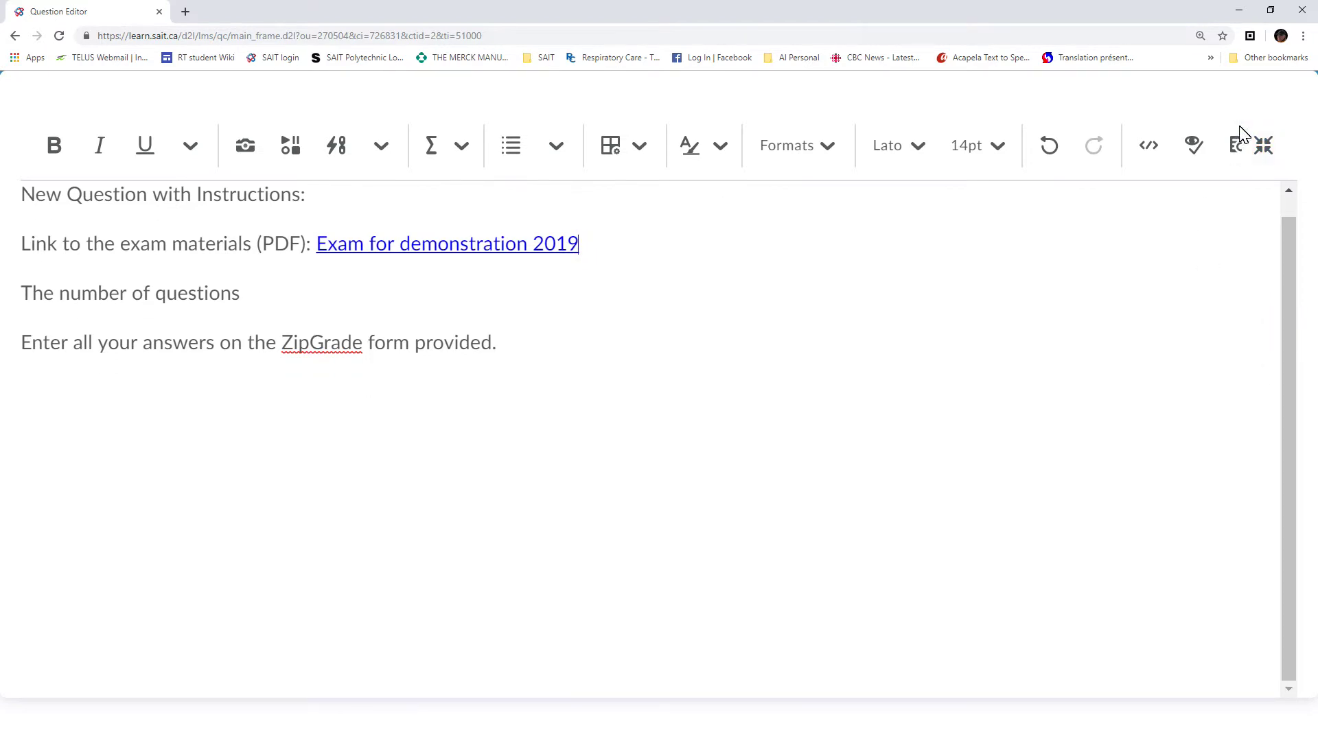
click(1264, 146)
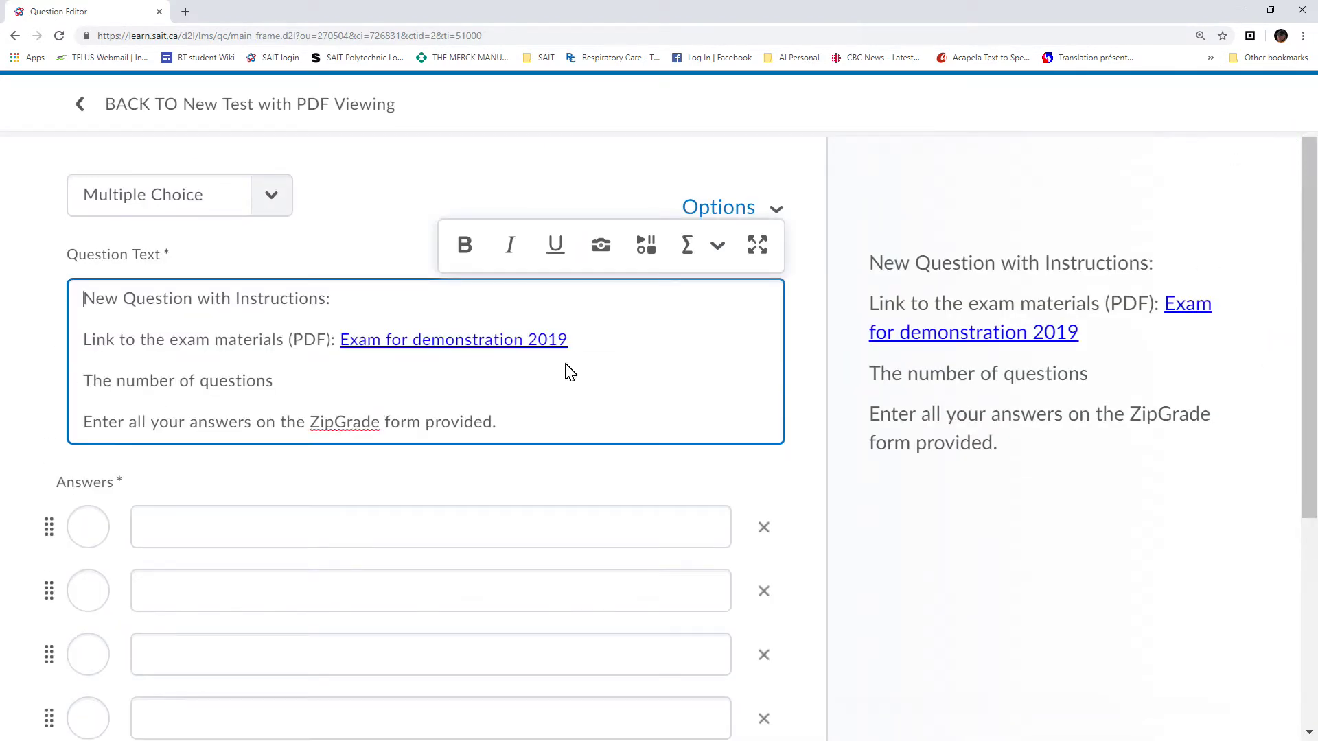
- Enter "Choose this answer when you have completed the exam and recorded all your answers on the ZipGrade form provided." as the first answer
click(140, 539)
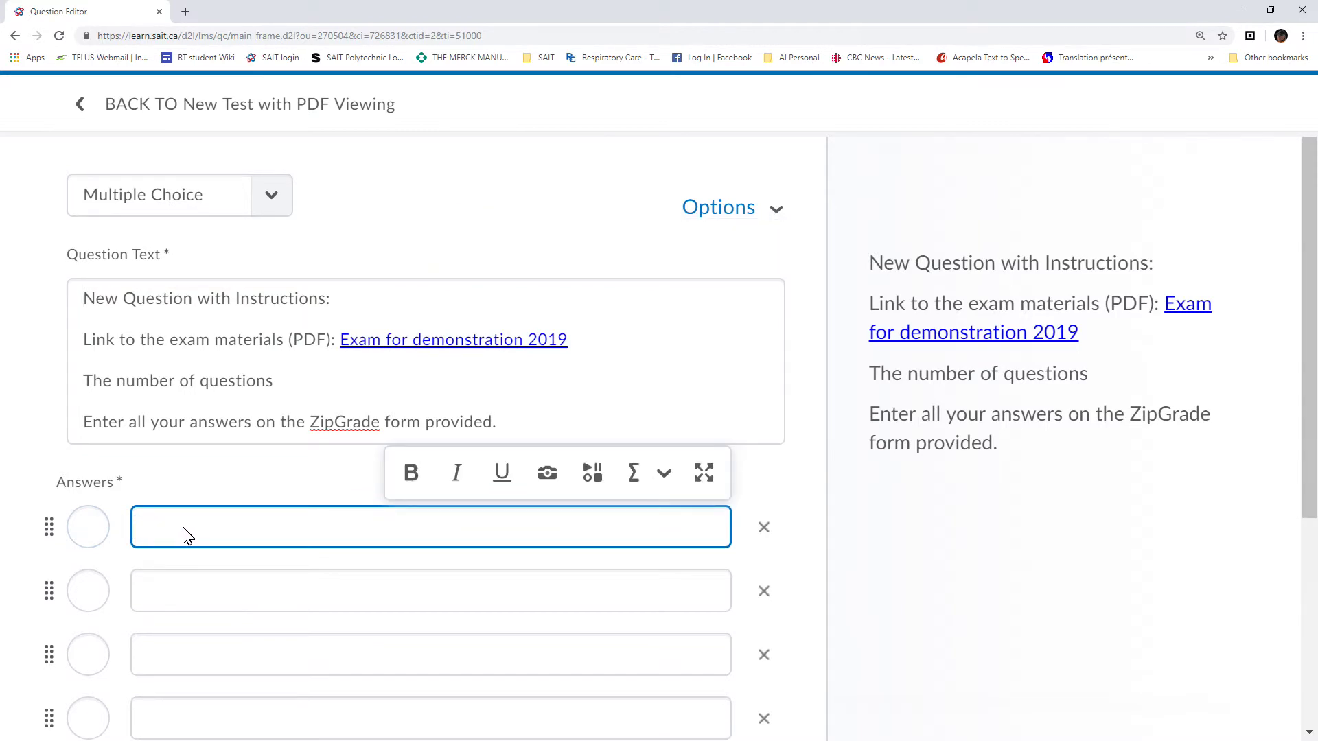
text(Choose this answer when you have completed the exam and recorded al)
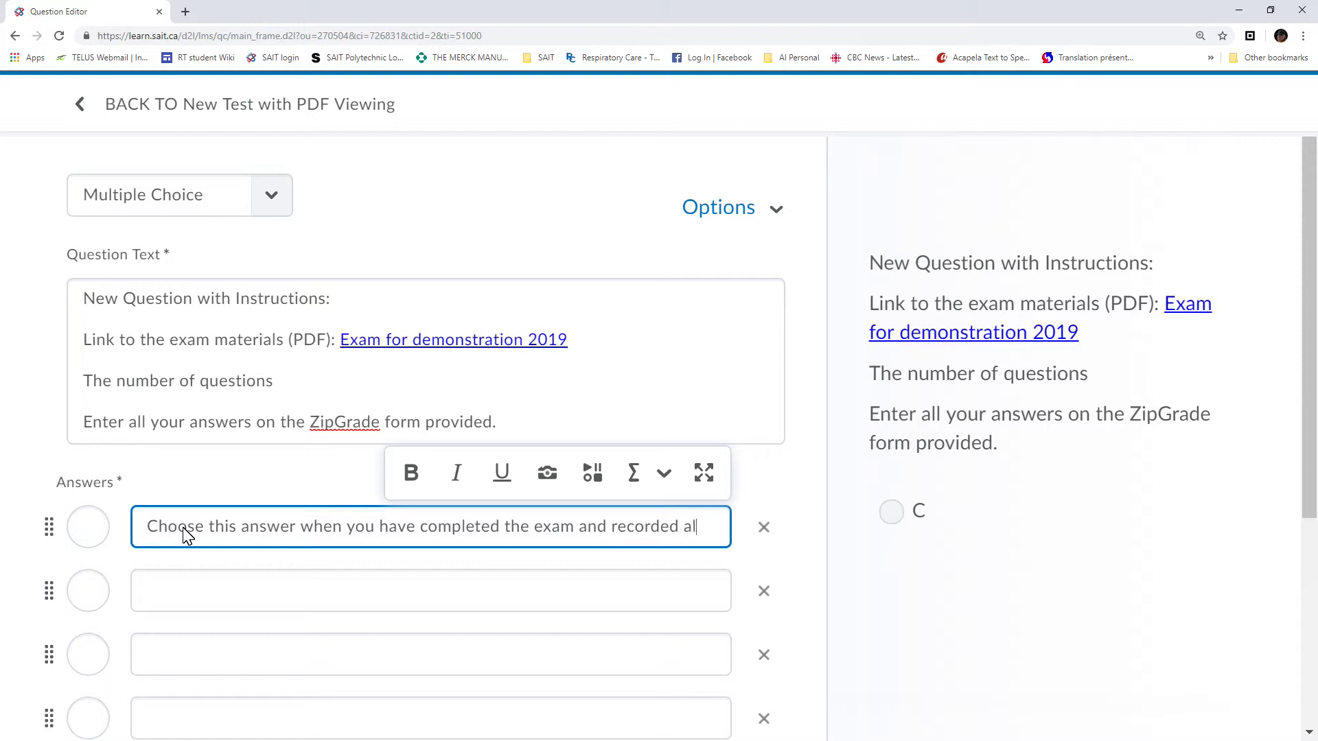
text(our anse)
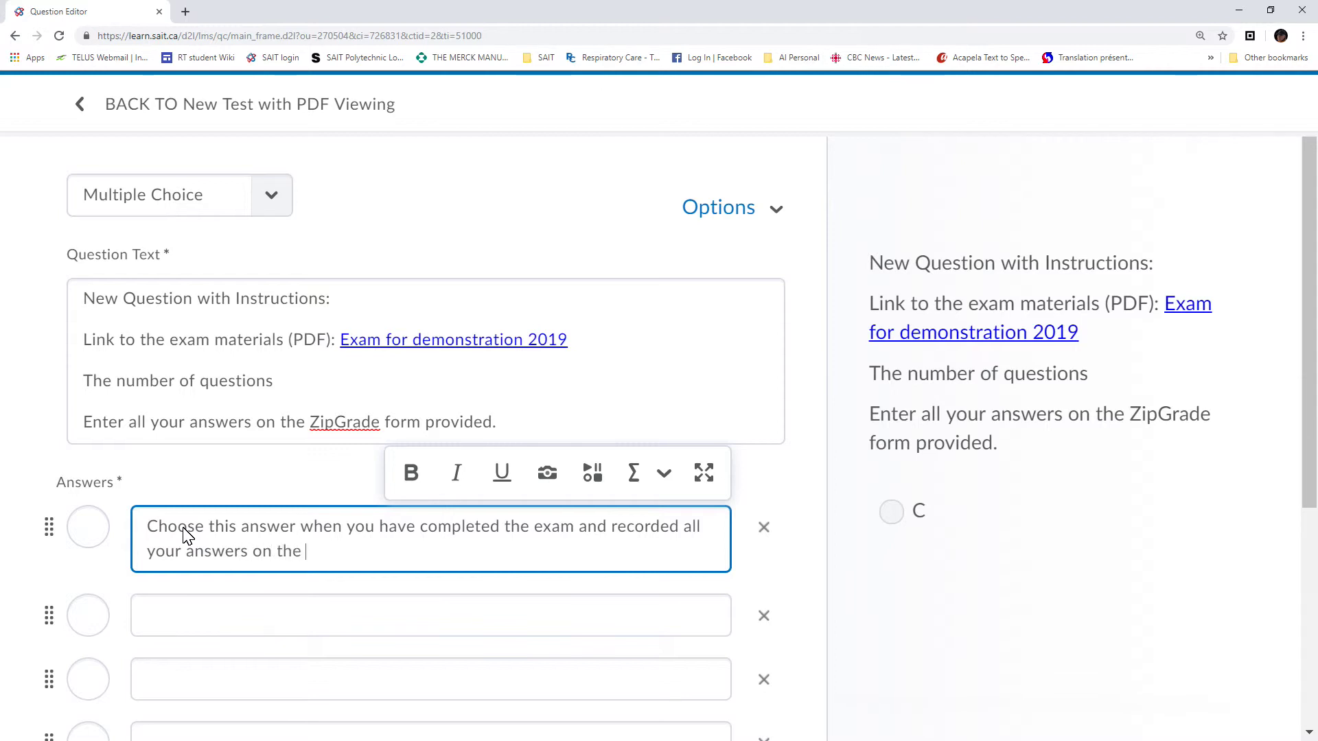
text(rs on the ZipGrade form p)
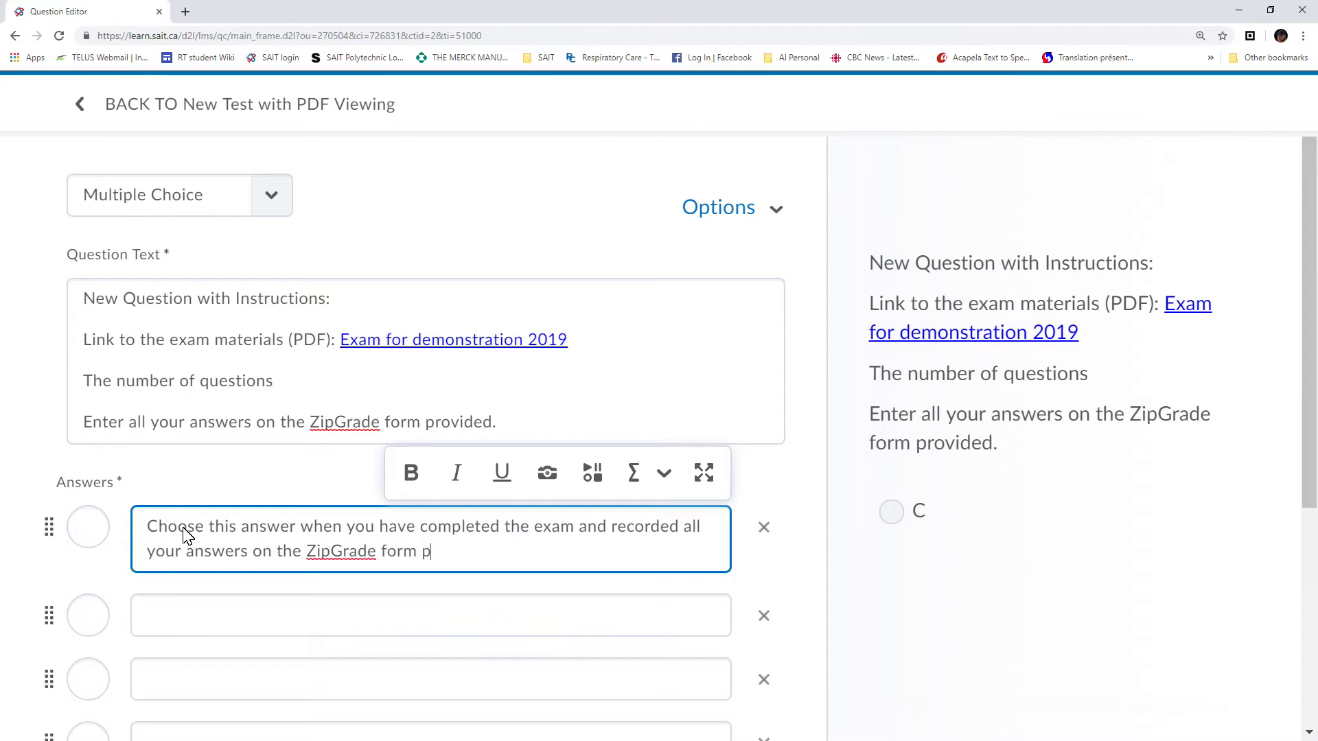
text(rovided.)
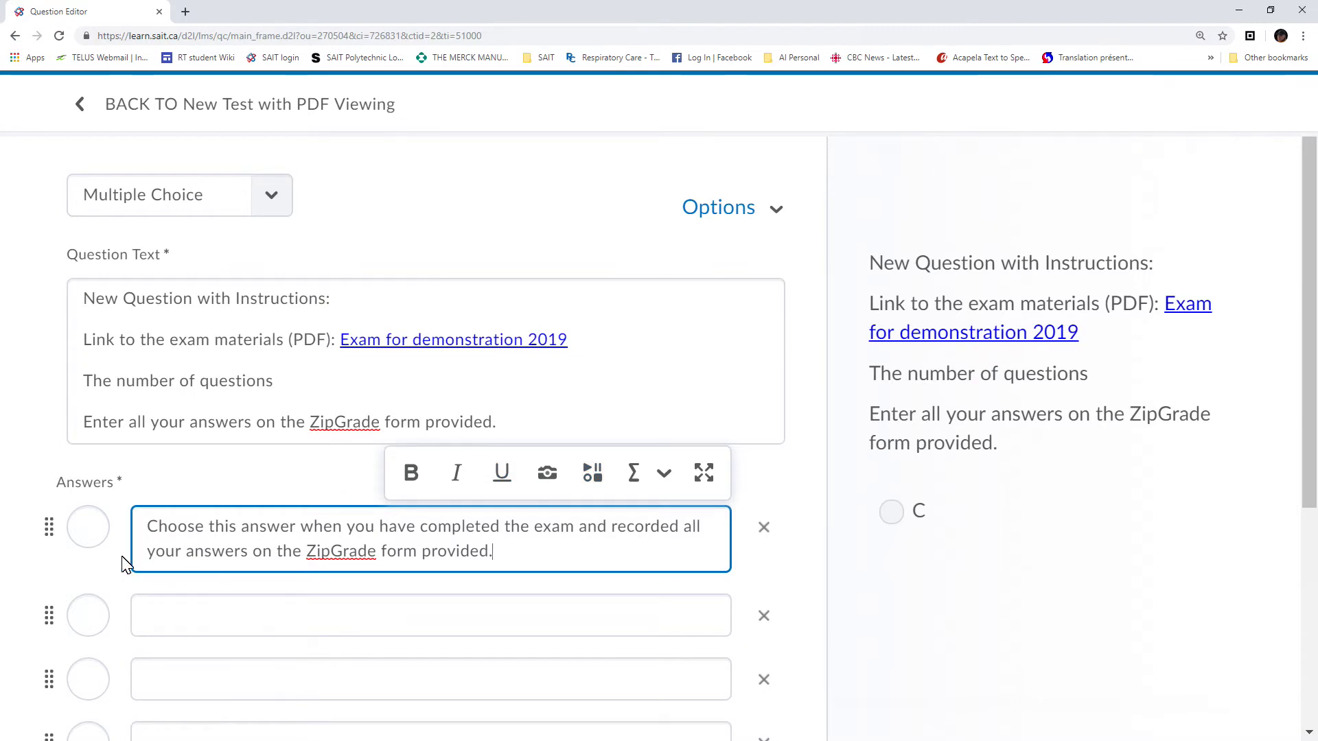
- Enter "I choose to exit the exam without completing all the questions." as the second answer
click(196, 626)
text(I choose to exit the exam with)
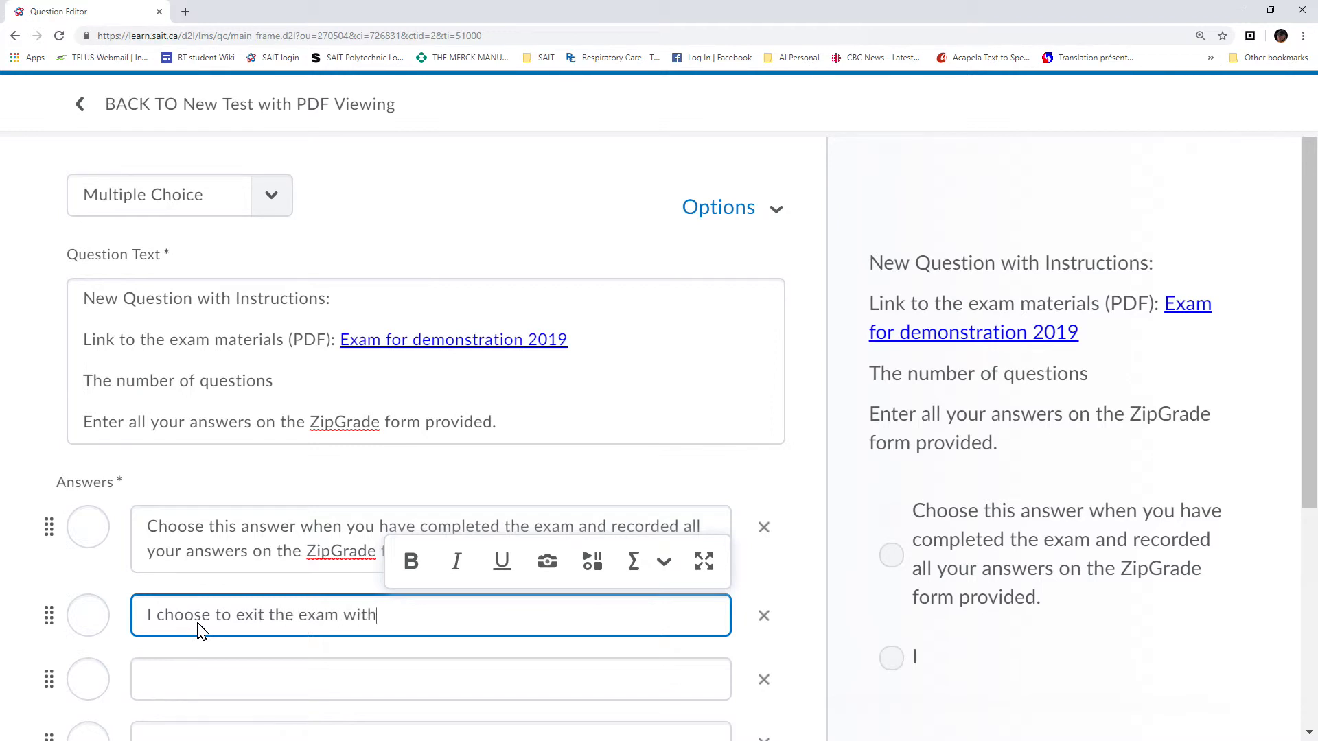
text(leting all the questions.)
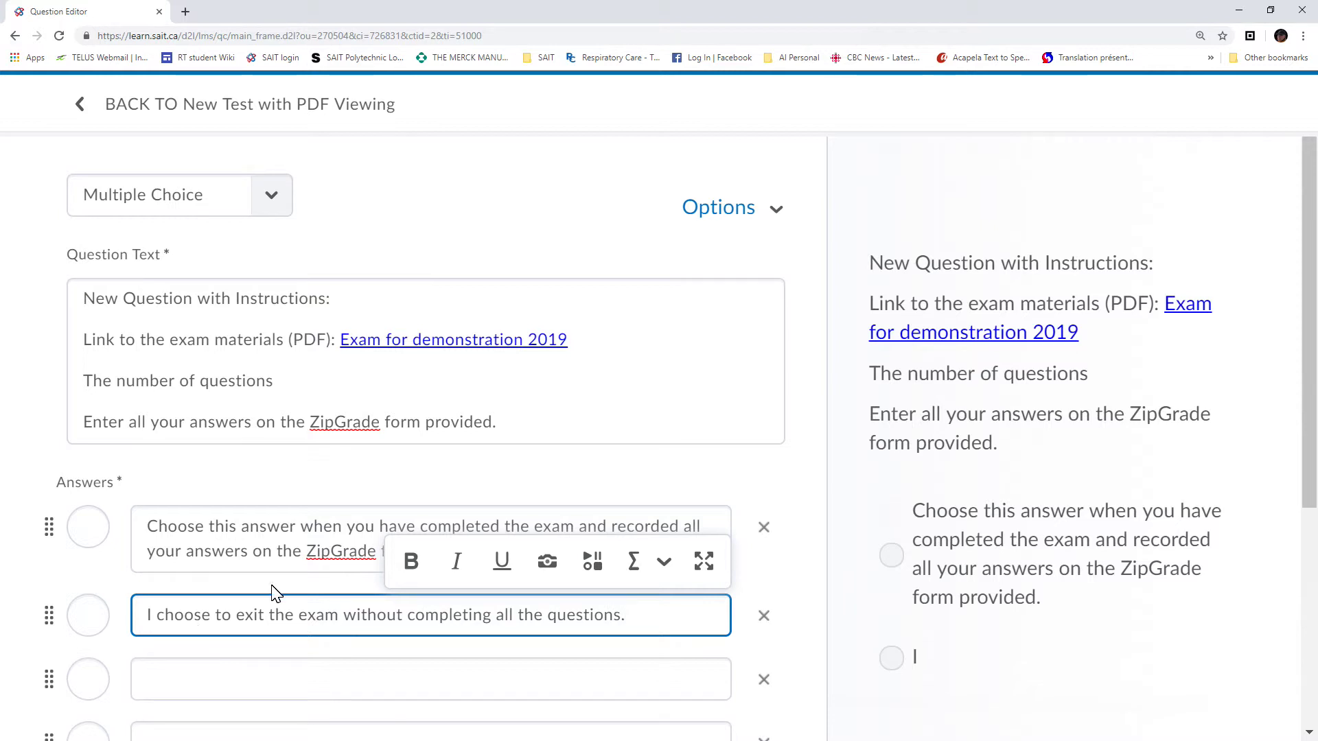
- Remove the two empty answers and mark the first answer as the correct one
click(765, 681)
click(767, 684)
click(103, 539)
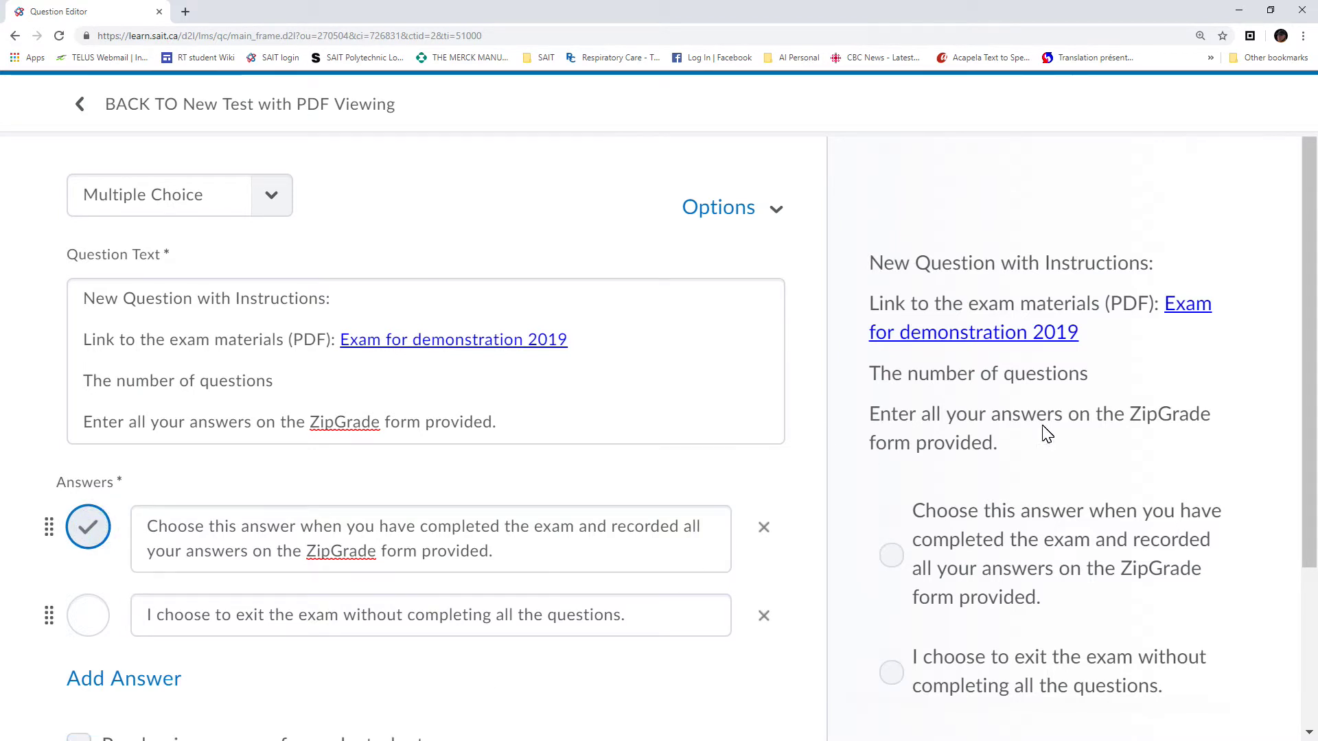
- Save the question and finish editing the quiz's questions to return to the quiz settings
drag(1309, 374, 1308, 480)
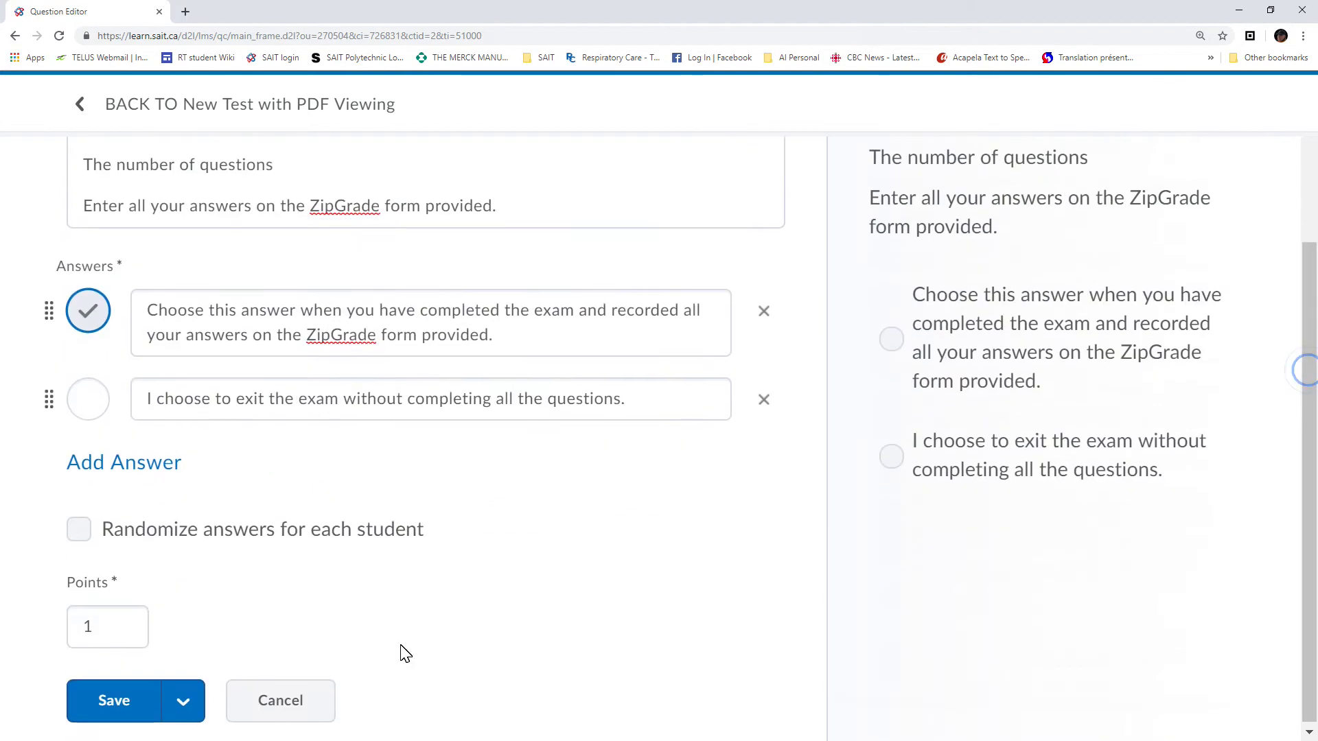
click(144, 711)
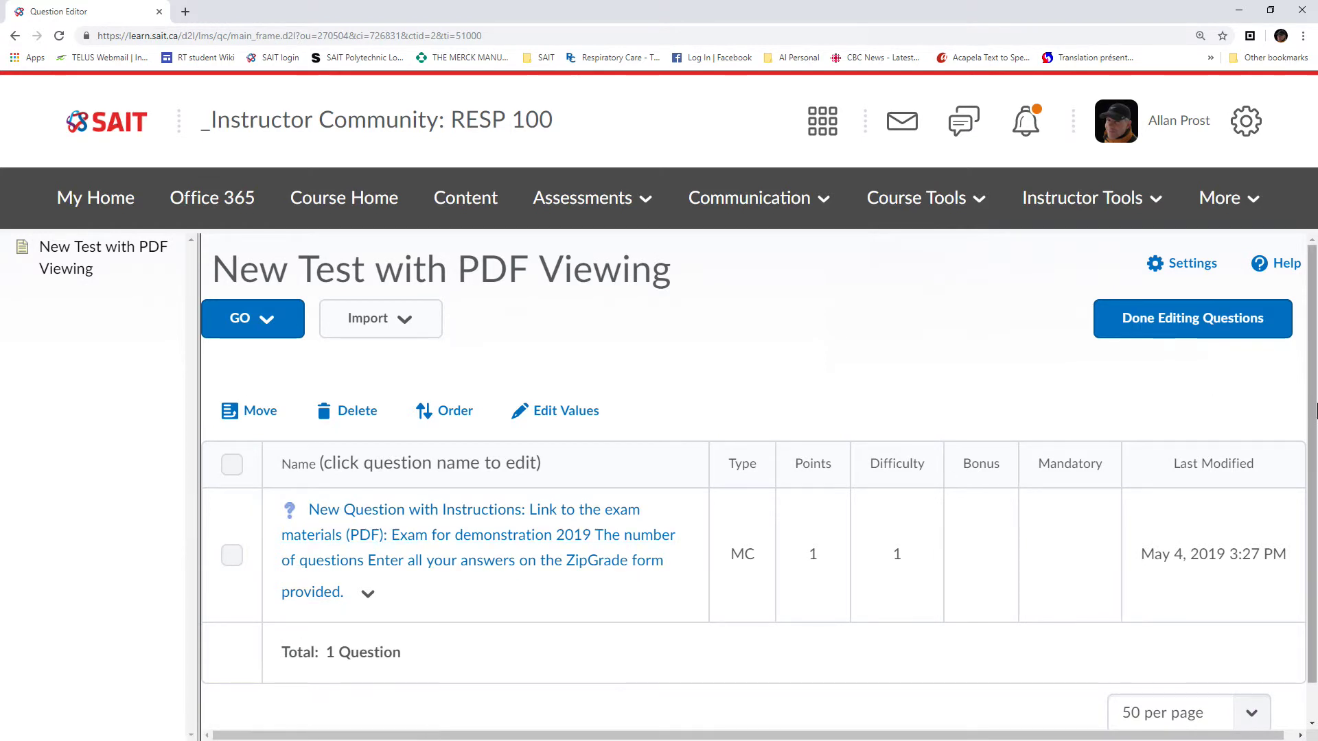
scroll(1315, 410, down, 1)
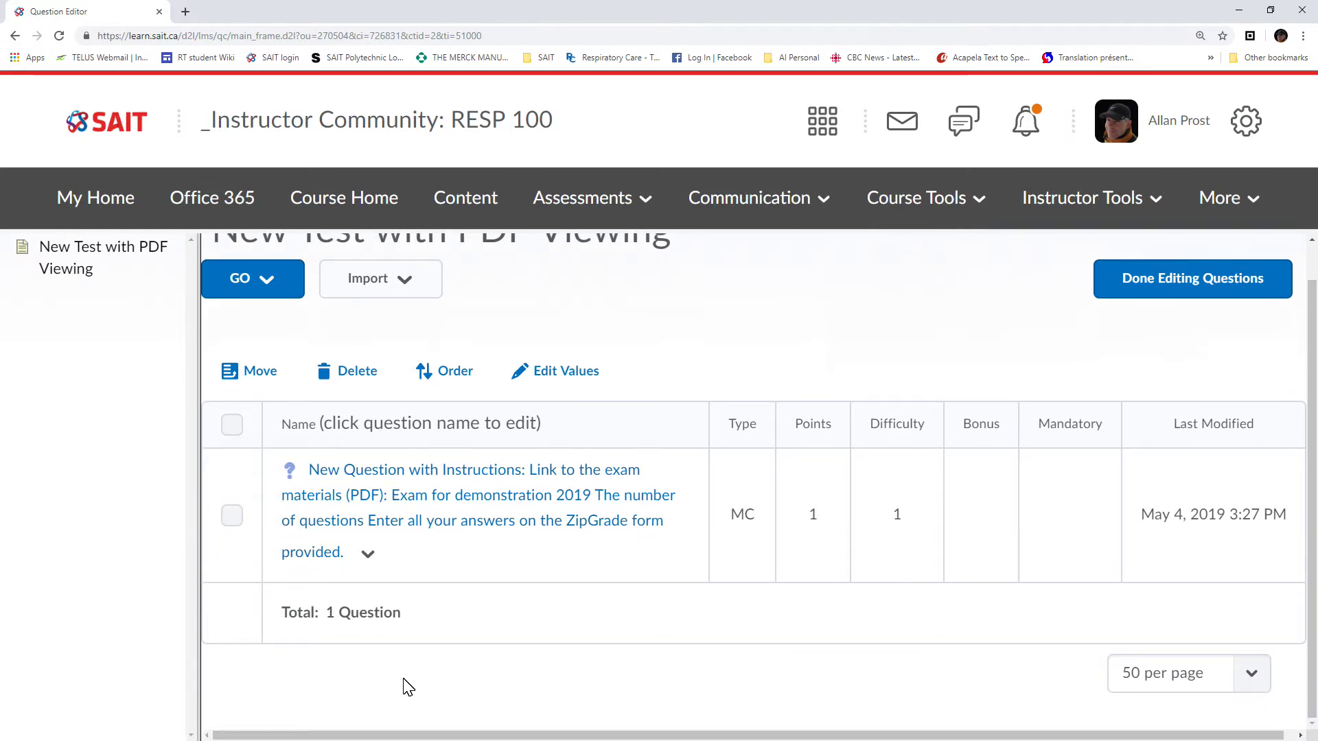
click(1151, 274)
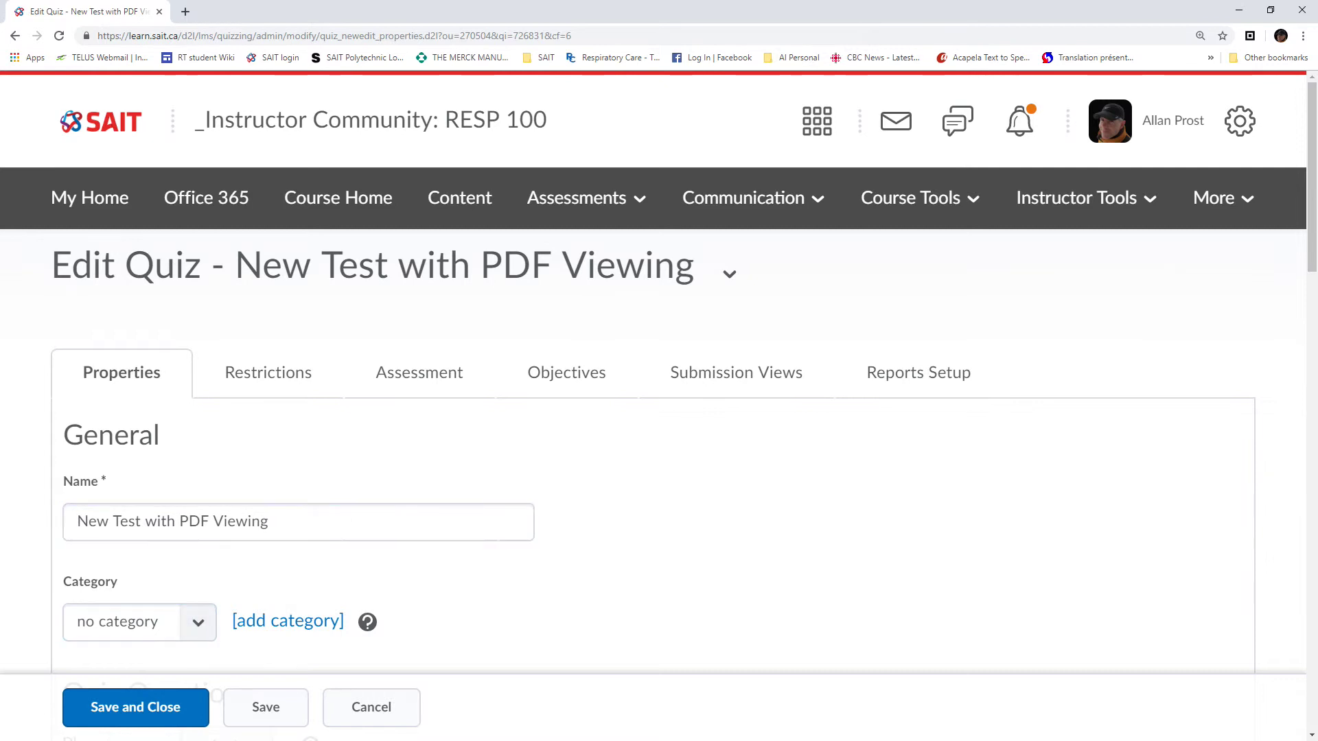
- Review the quiz's properties, from the question list down to the optional advanced properties
drag(1314, 255, 1311, 397)
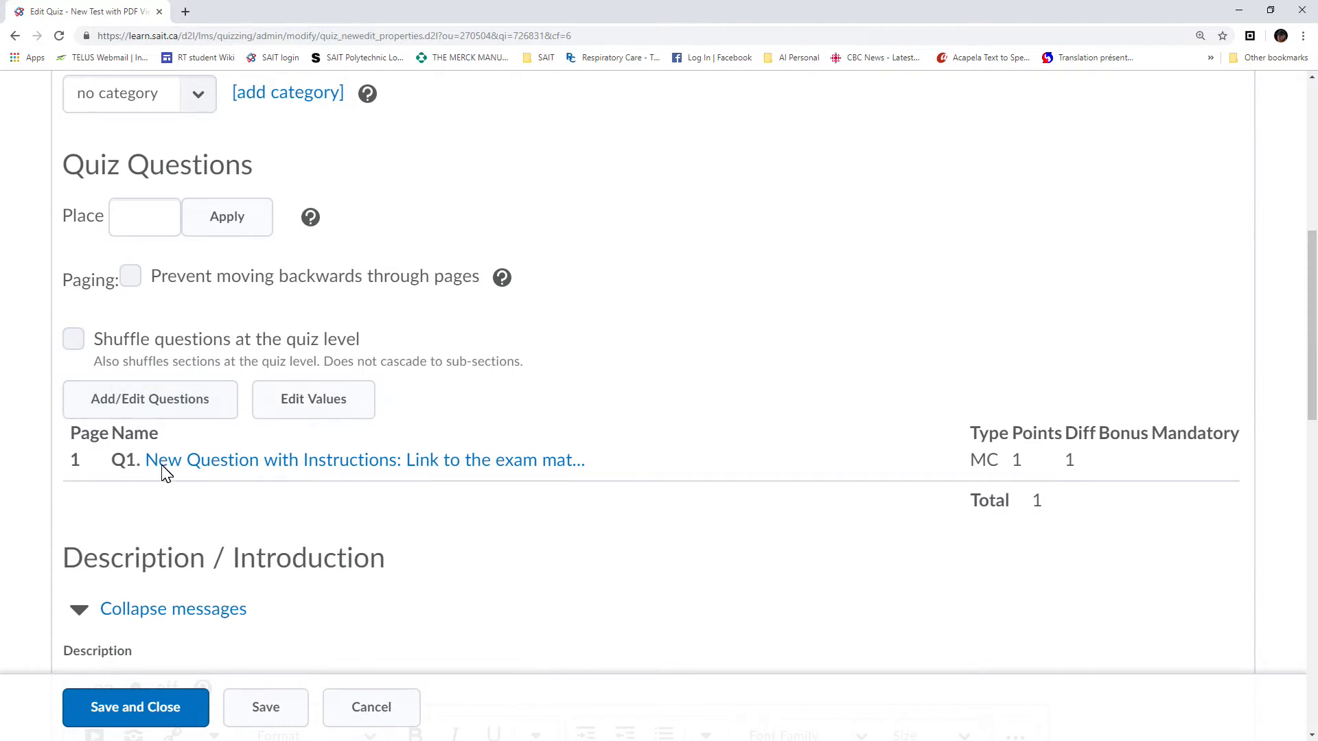
drag(1310, 302, 1311, 618)
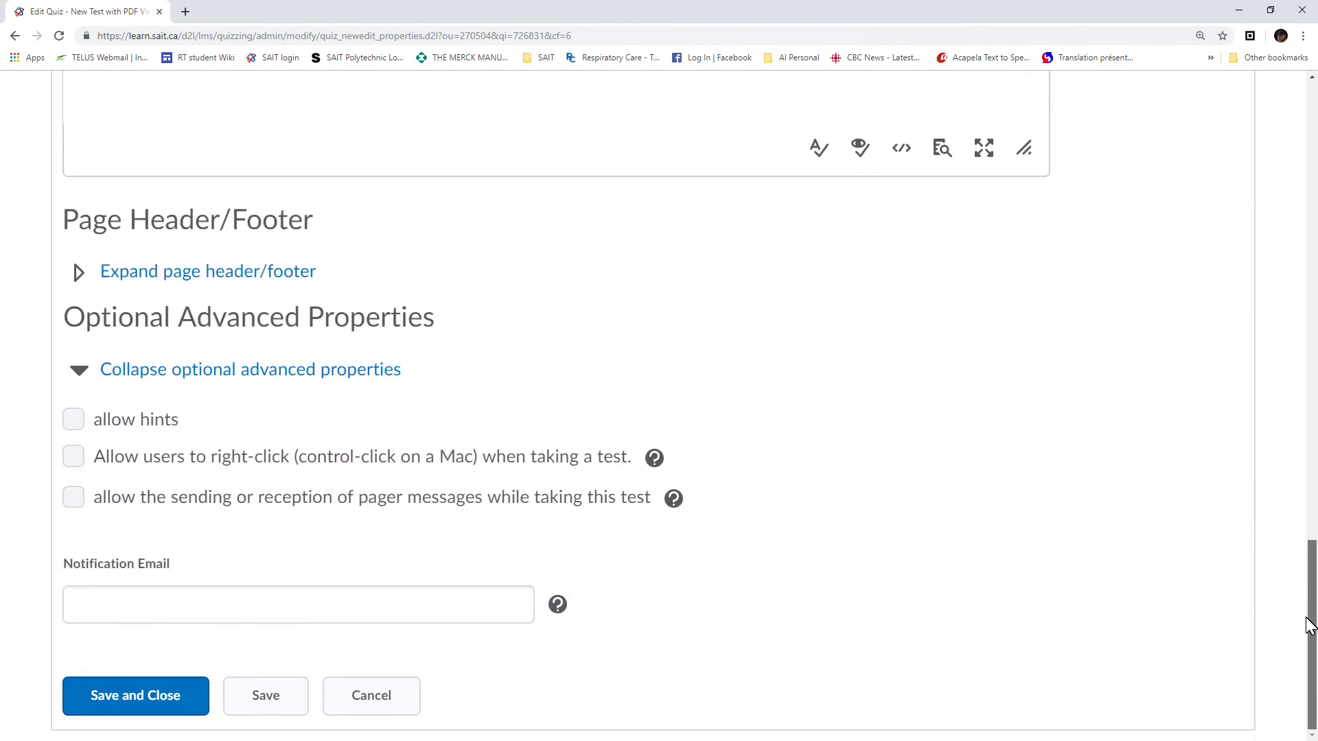
drag(1310, 626, 1274, 162)
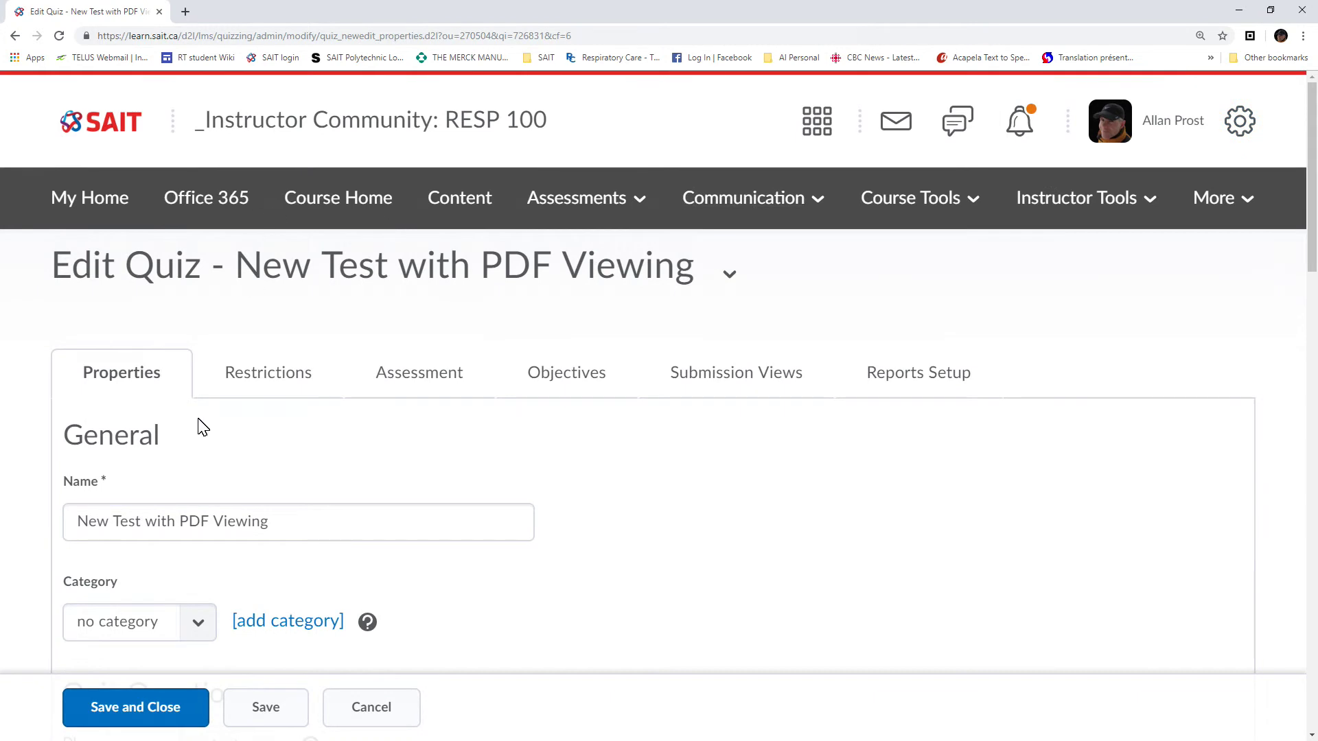
- Set the quiz's status to Active in its restrictions
click(286, 375)
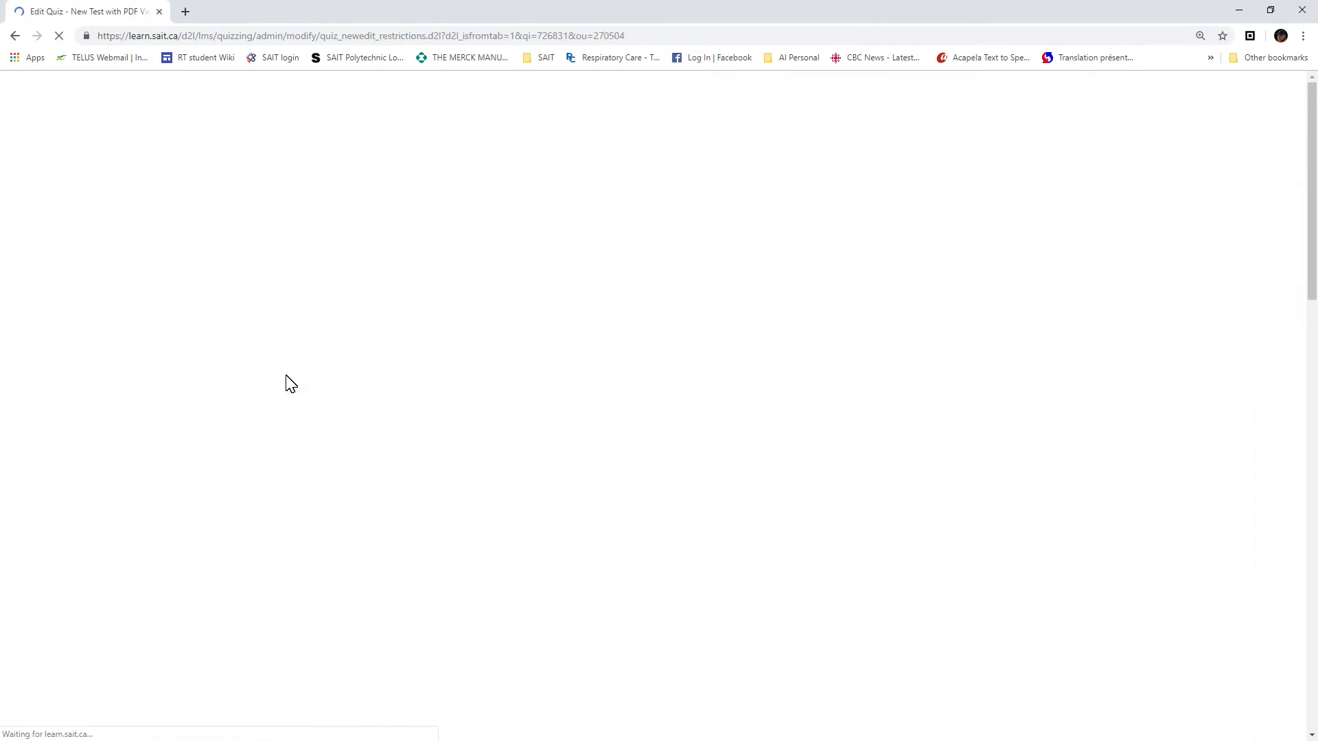
click(184, 540)
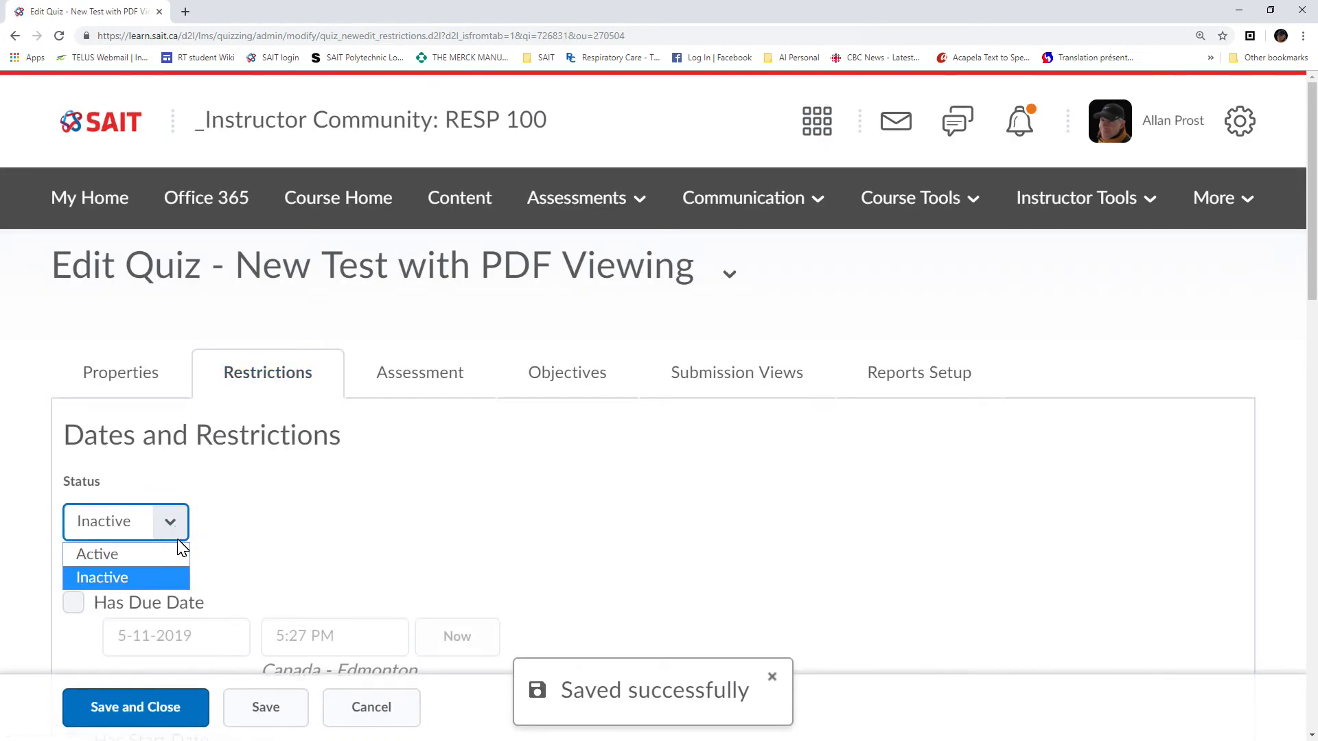
click(153, 554)
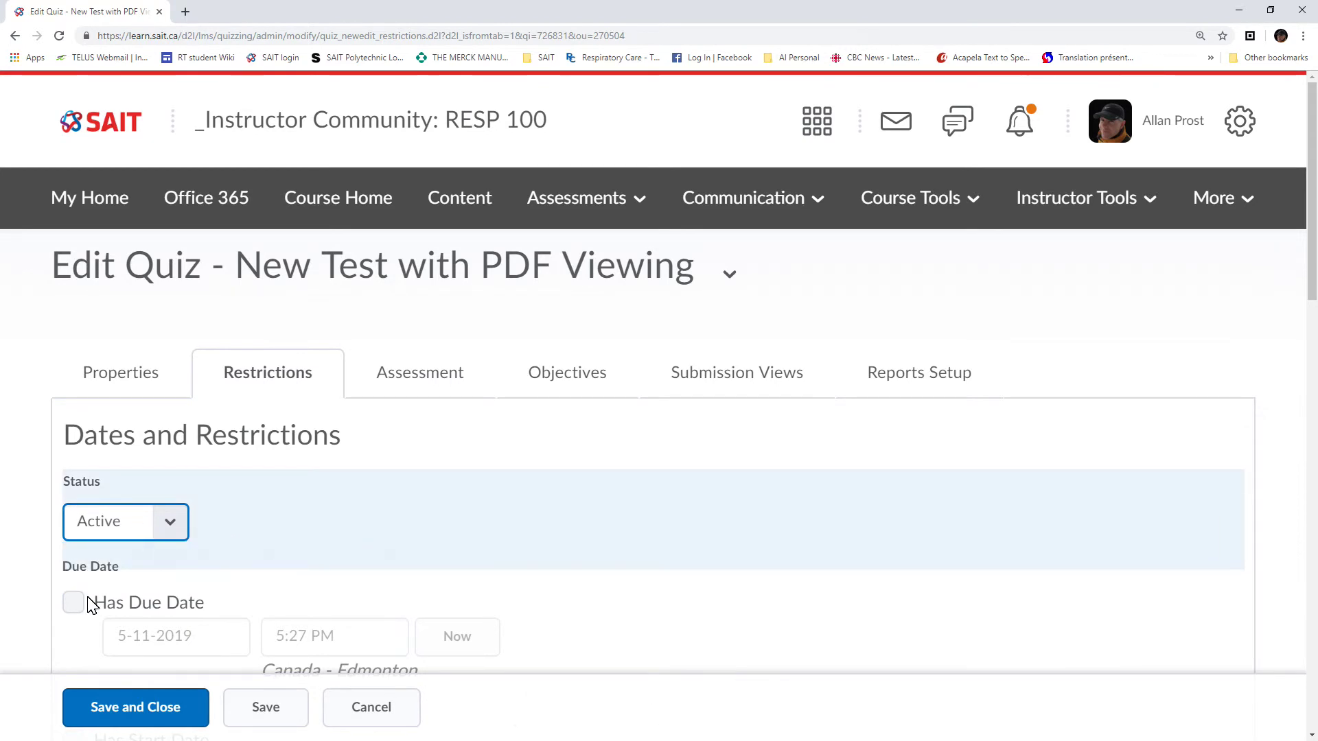
- Enable the availability start date and set its time to 3:55 PM
drag(1312, 263, 1312, 397)
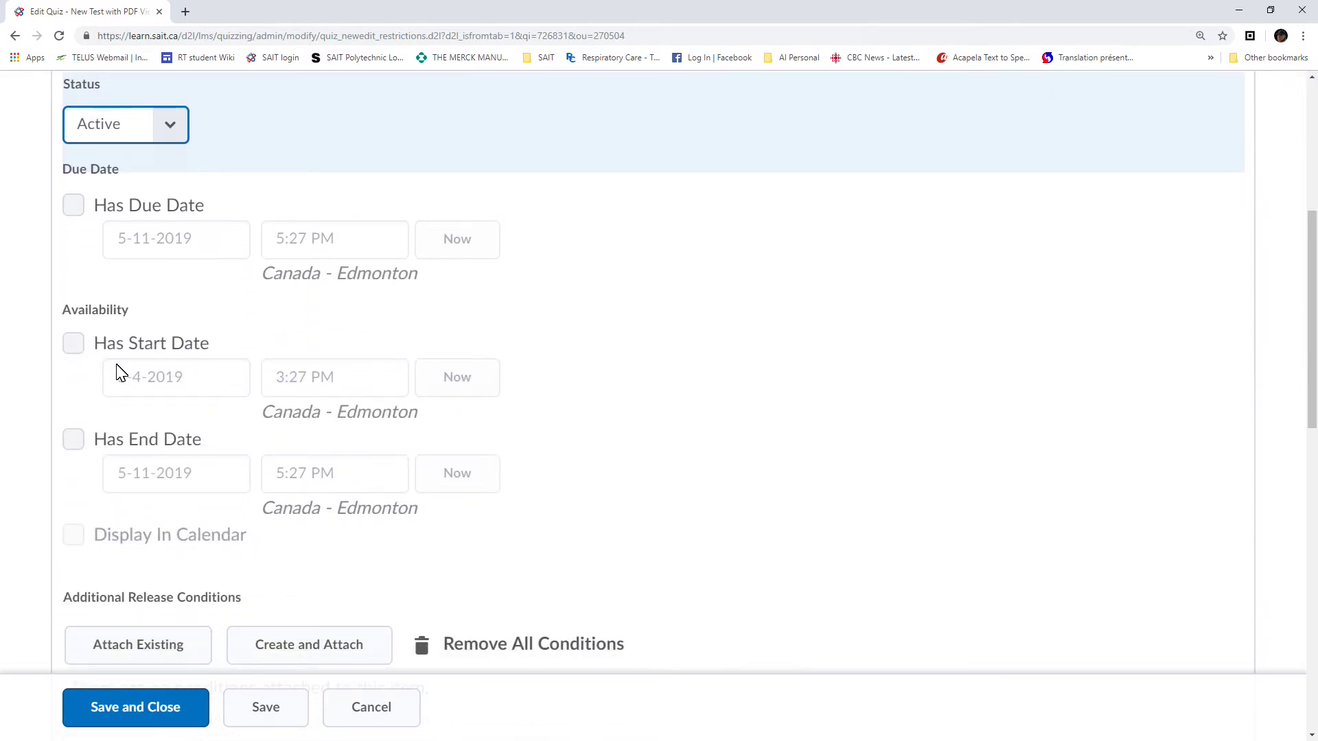
click(73, 344)
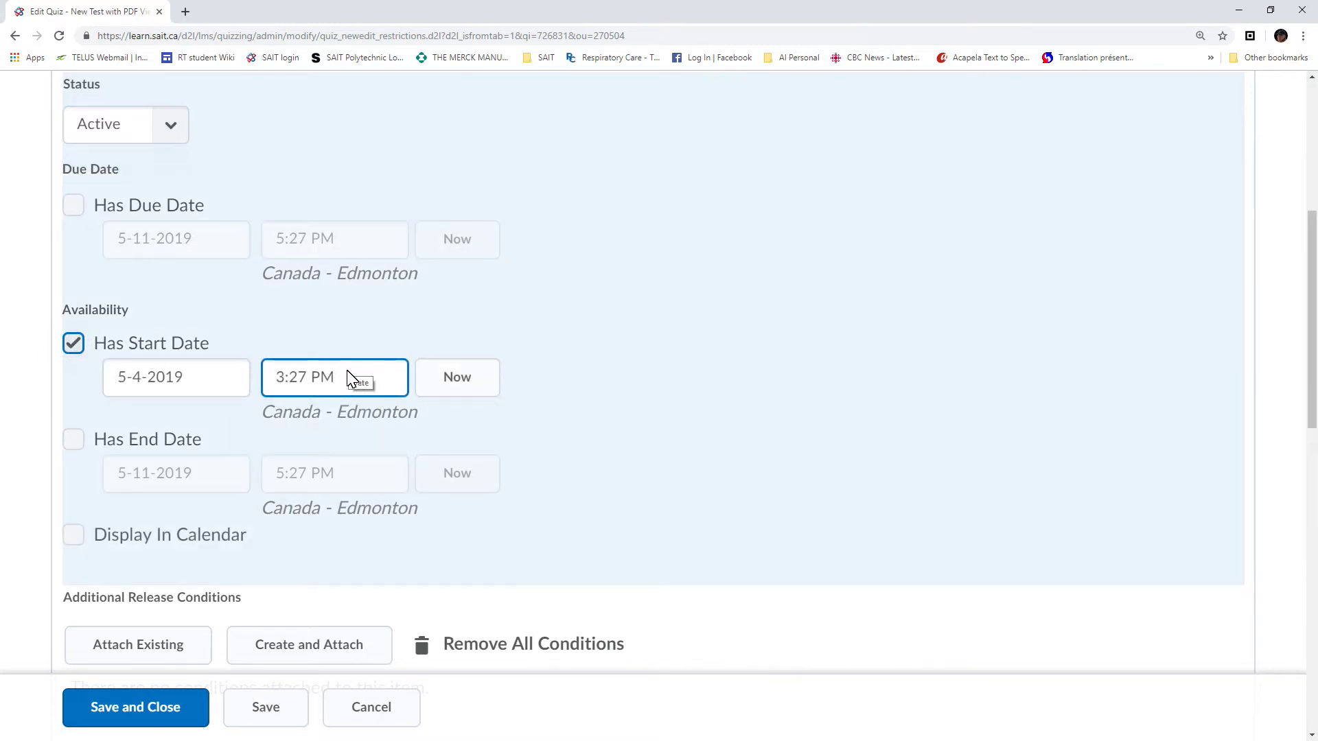
click(304, 383)
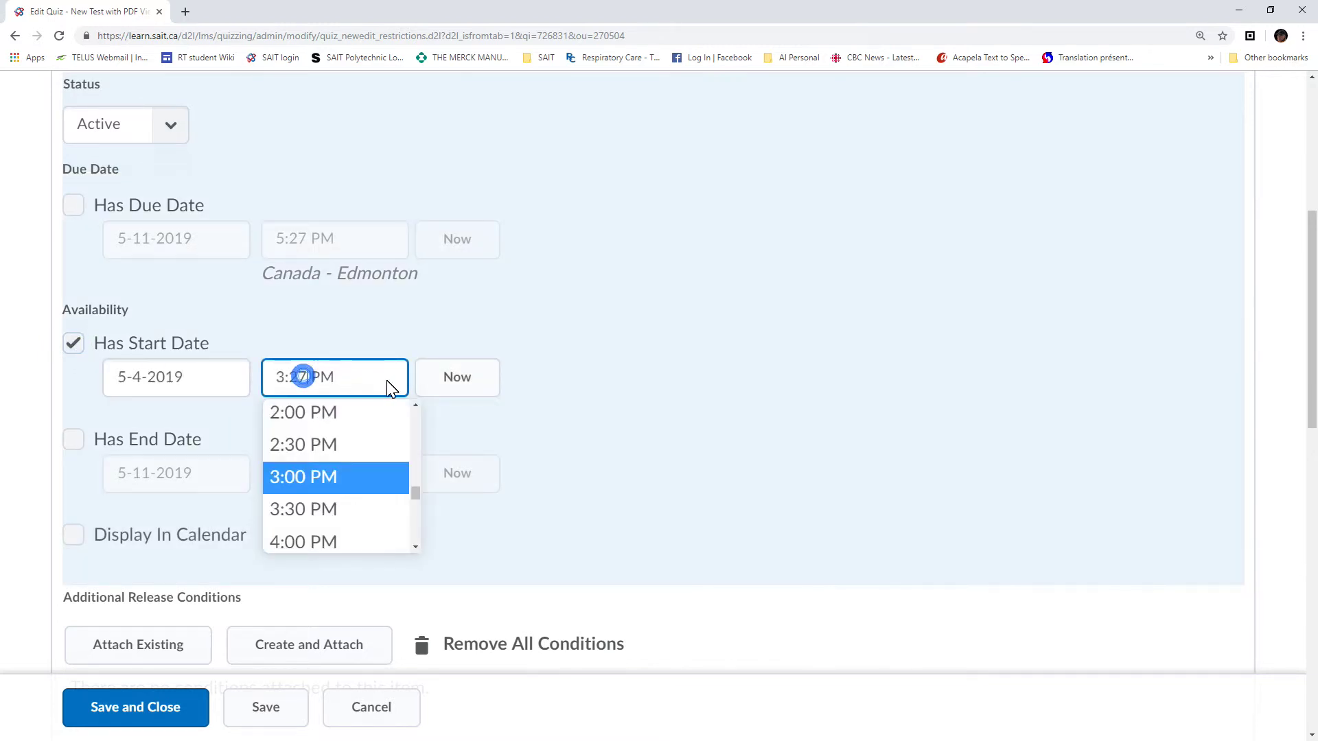
key(BackSpace)
key(BackSpace)
key(BackSpace)
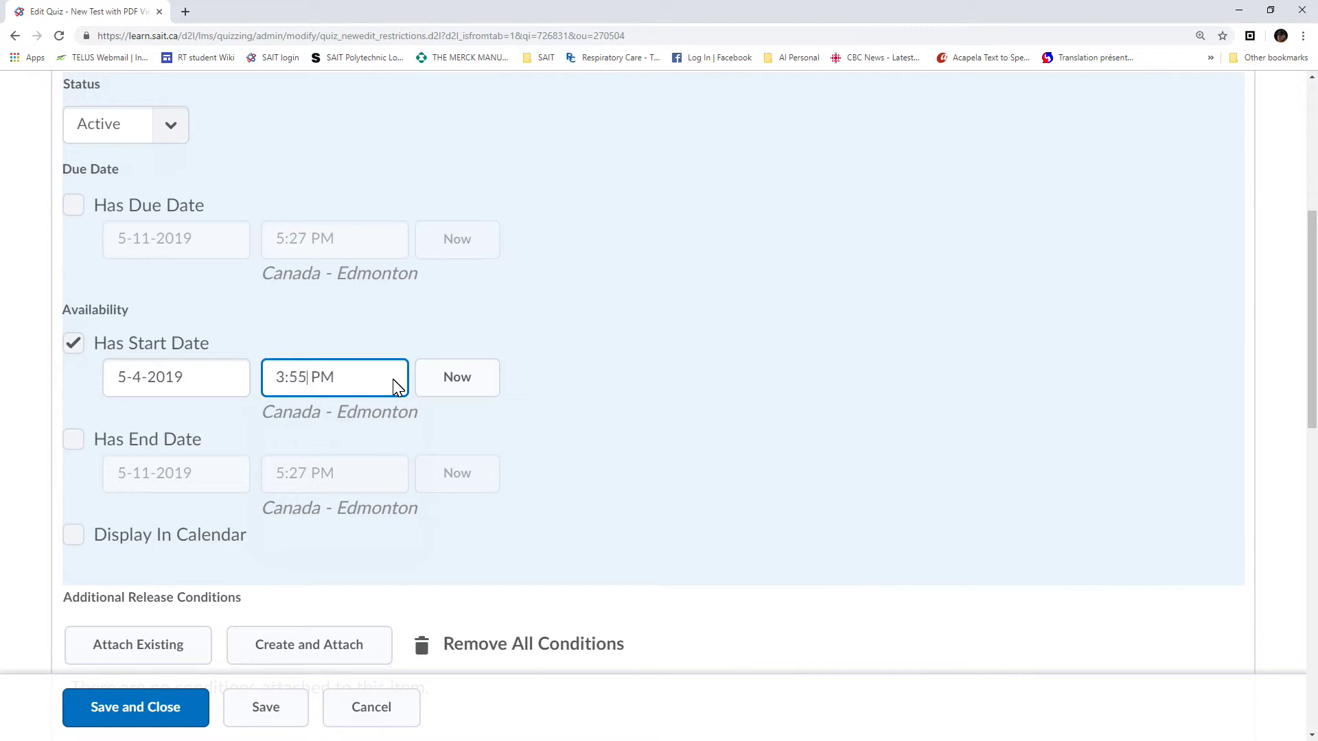
click(673, 329)
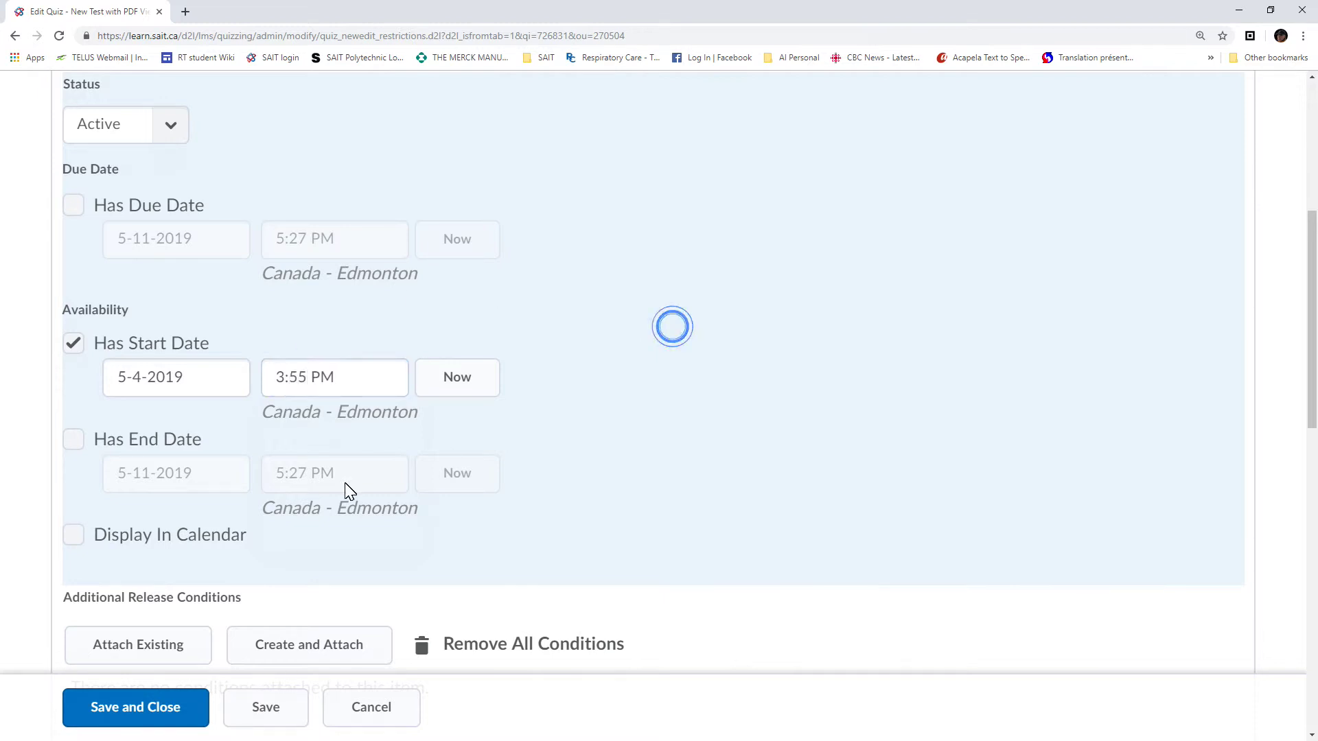
- Enable the availability end date and set it to 5/4/2019 at 5:10 PM
click(73, 440)
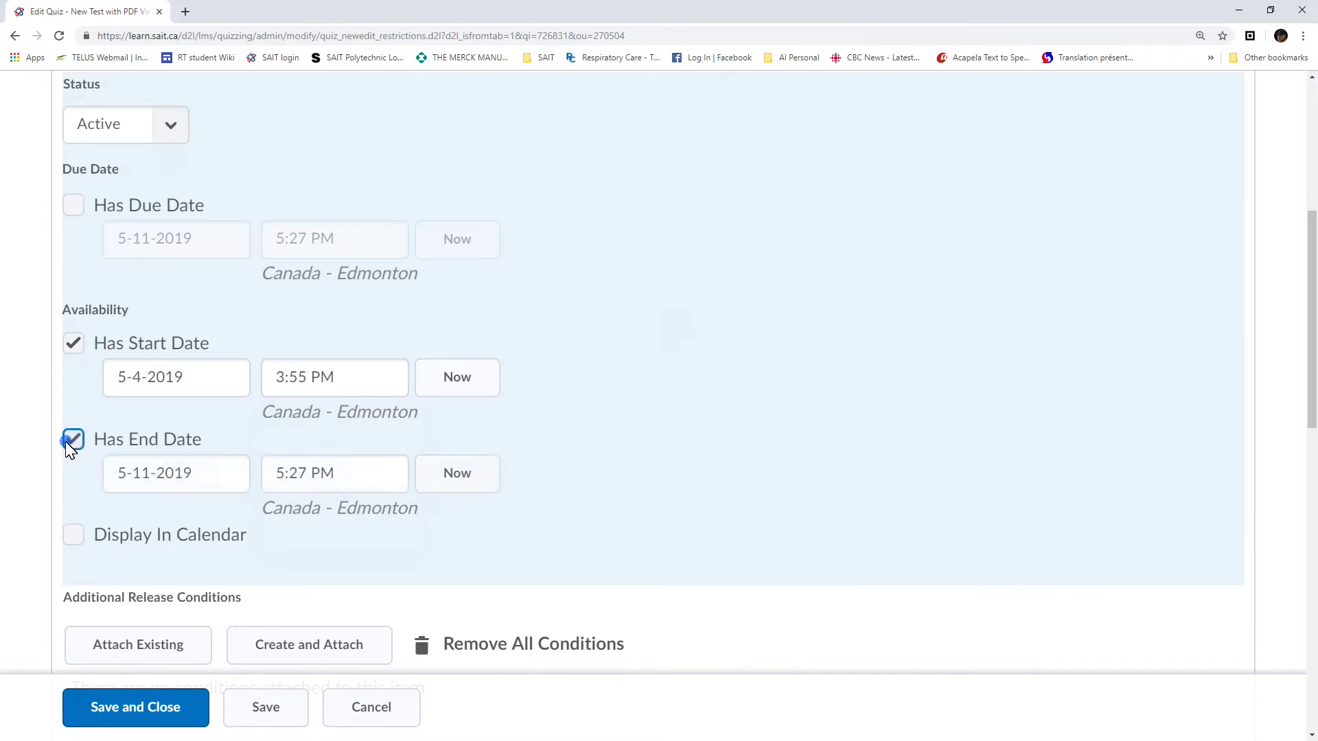
click(163, 474)
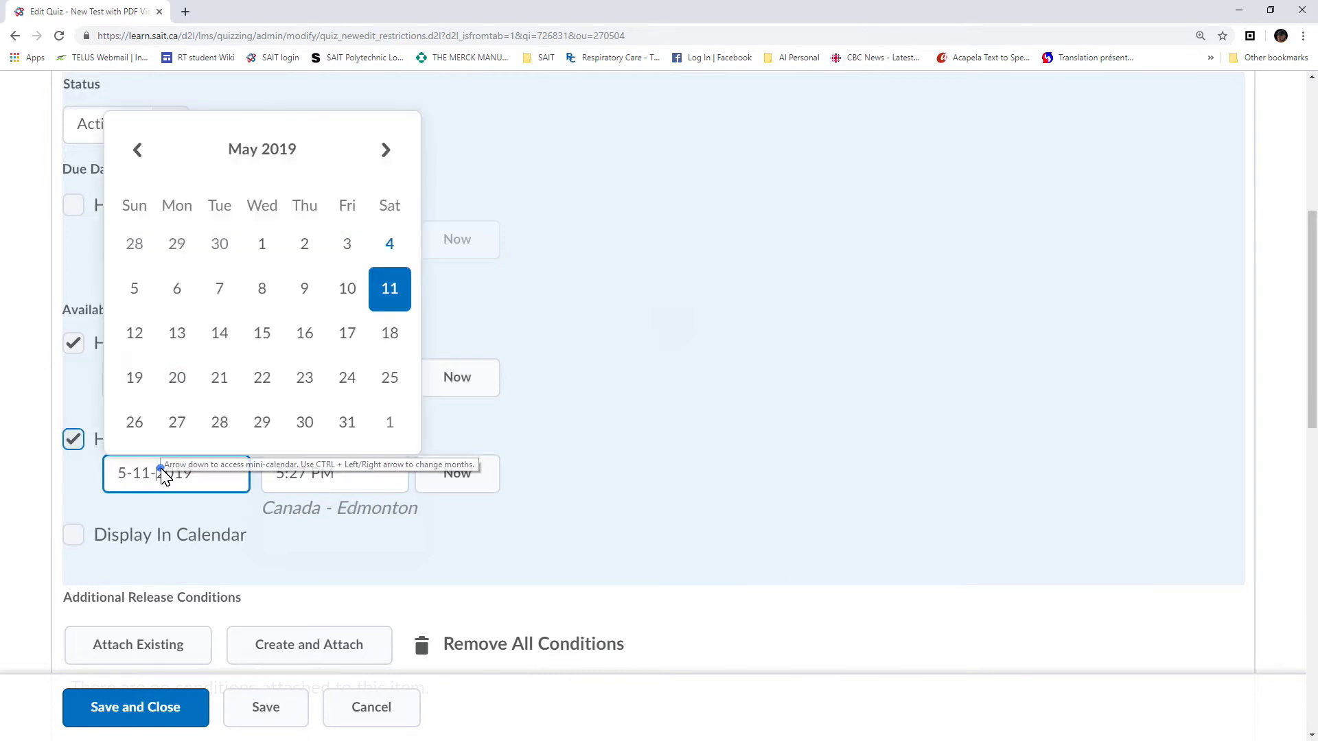
click(389, 245)
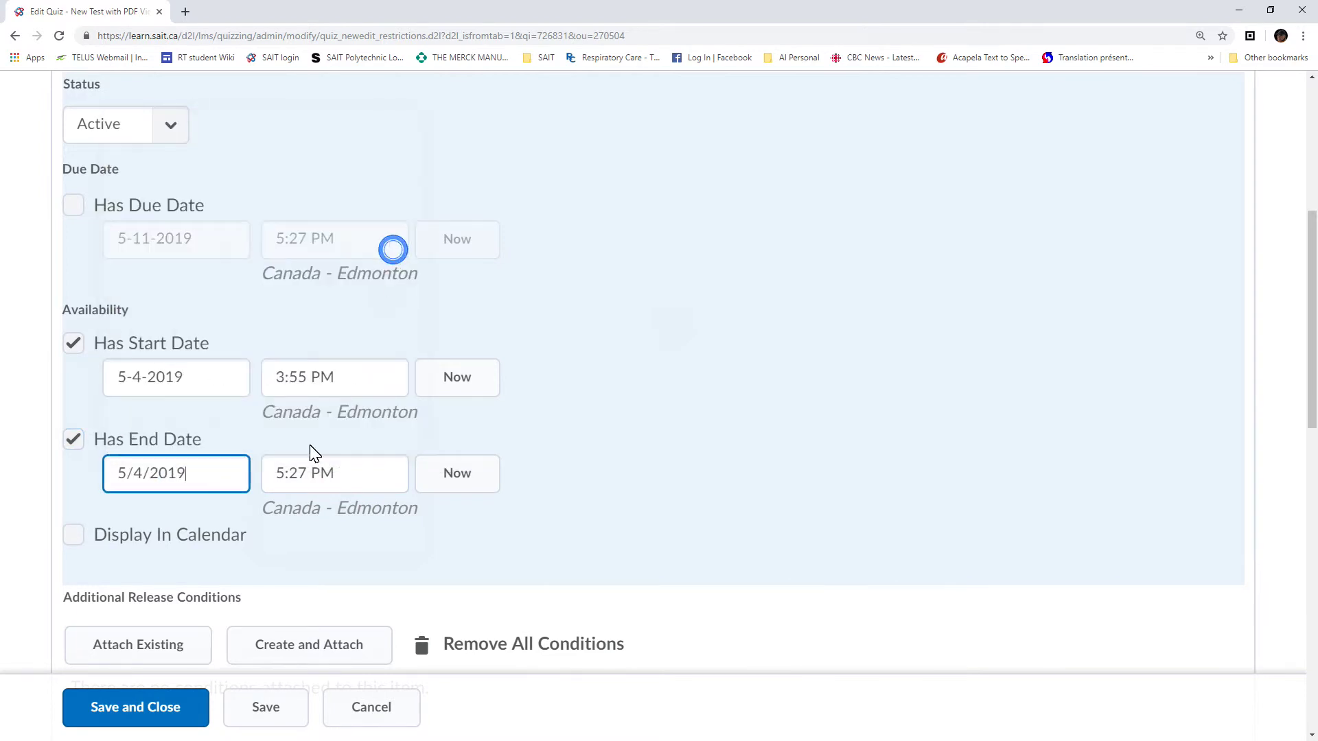
click(302, 473)
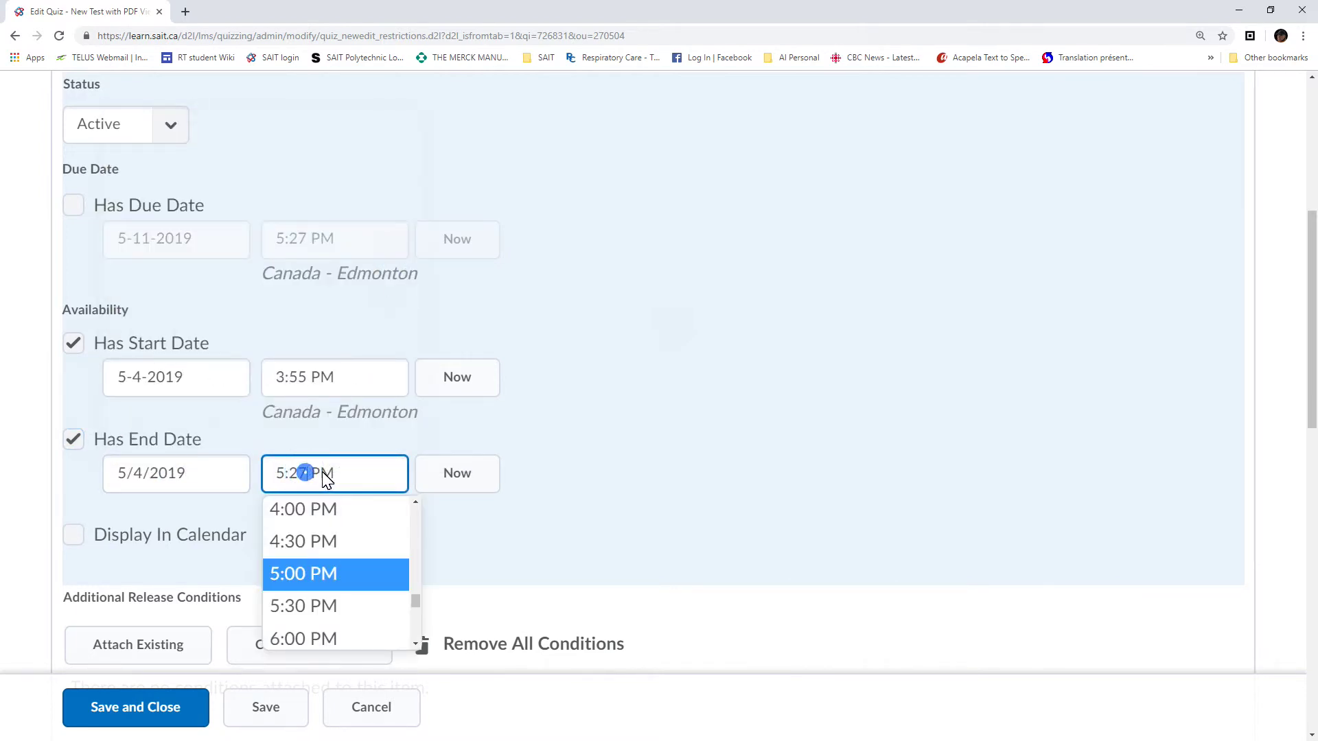
key(BackSpace)
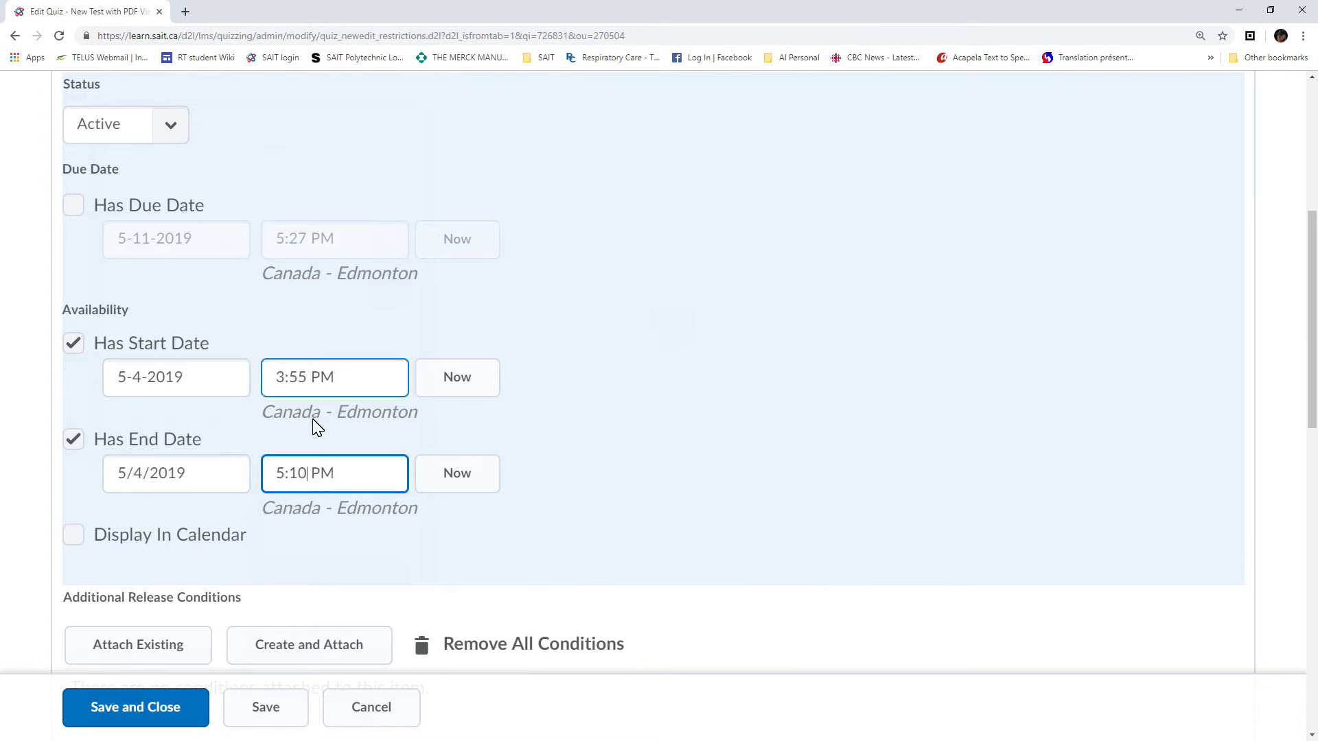
click(353, 450)
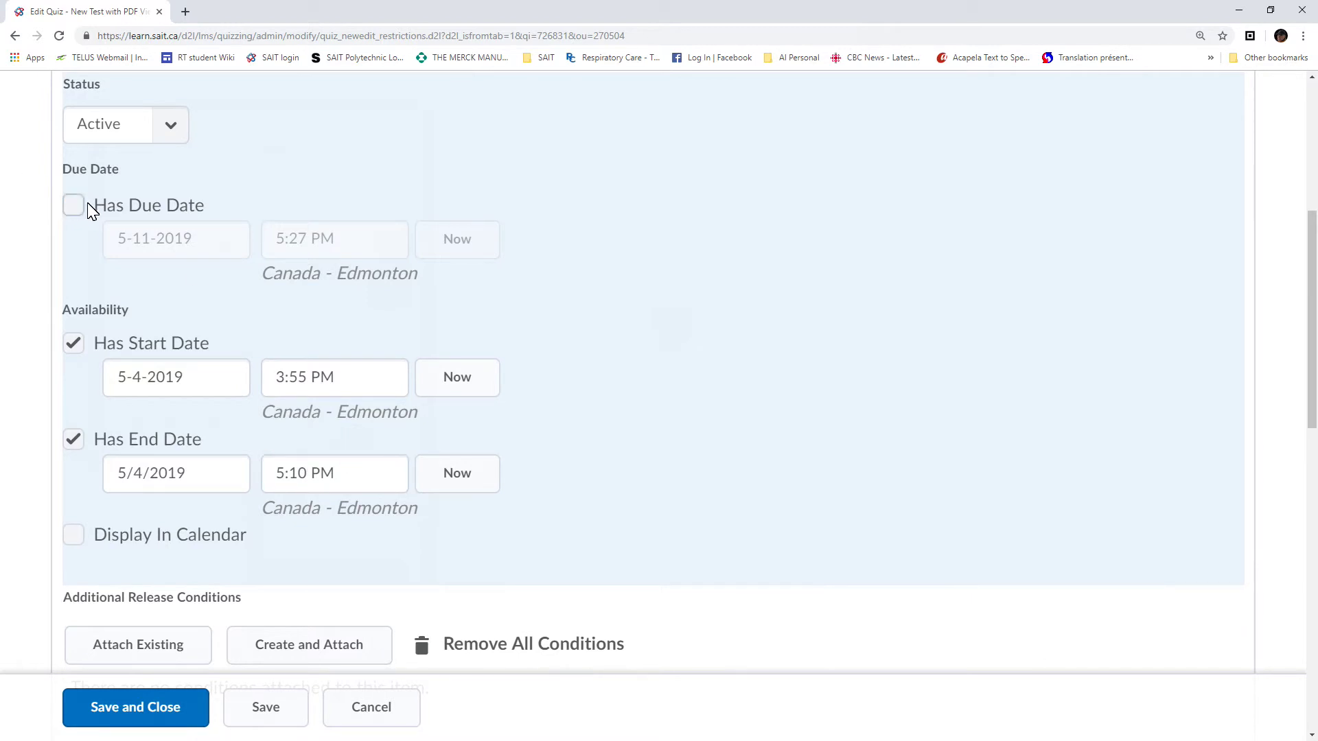
- Disable both the start and end dates and look through the remaining restrictions, including LockDown Browser and timing
click(75, 345)
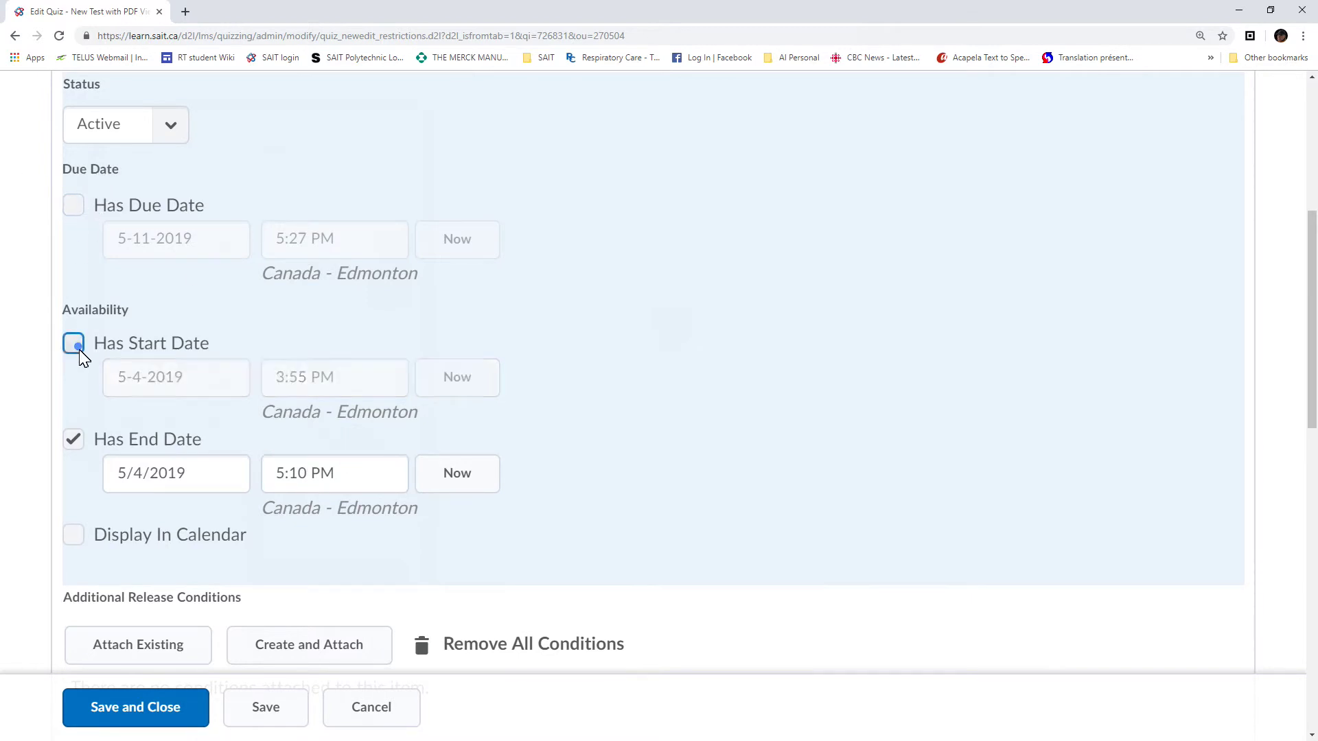
click(73, 441)
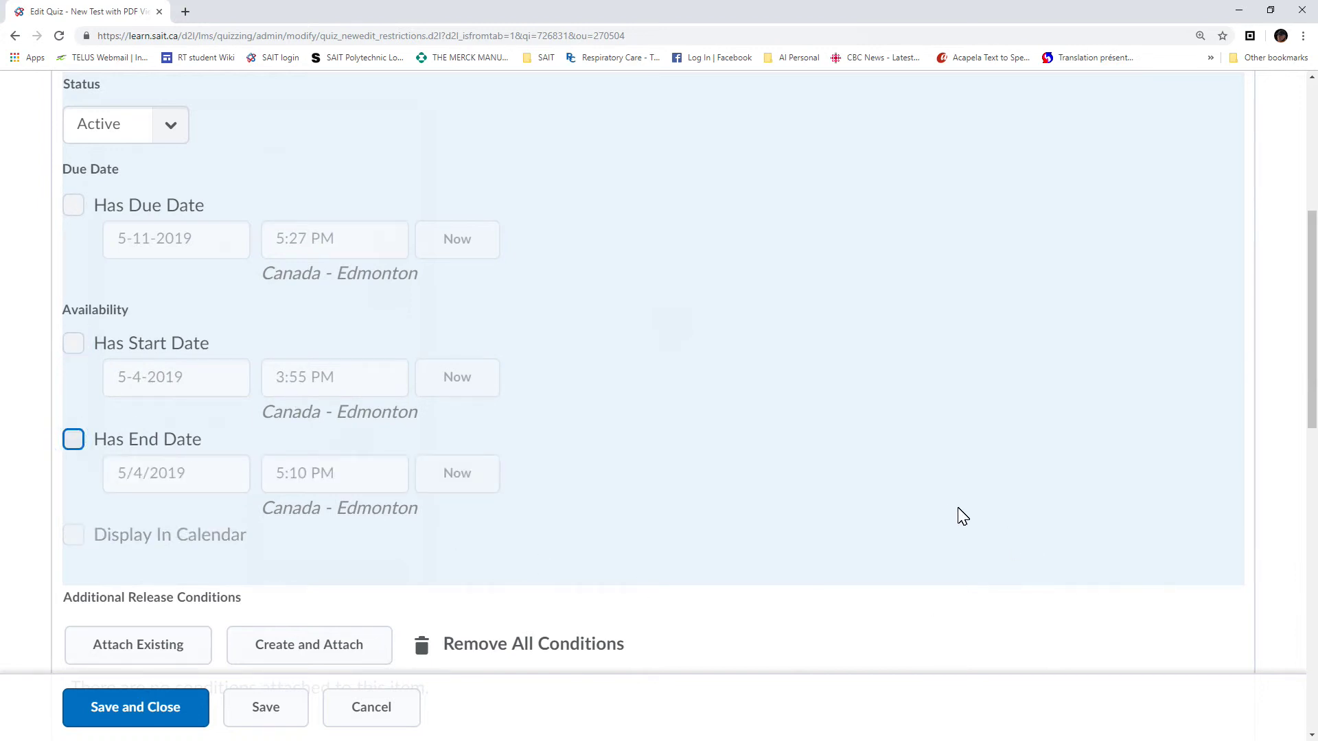
drag(1312, 352, 1291, 591)
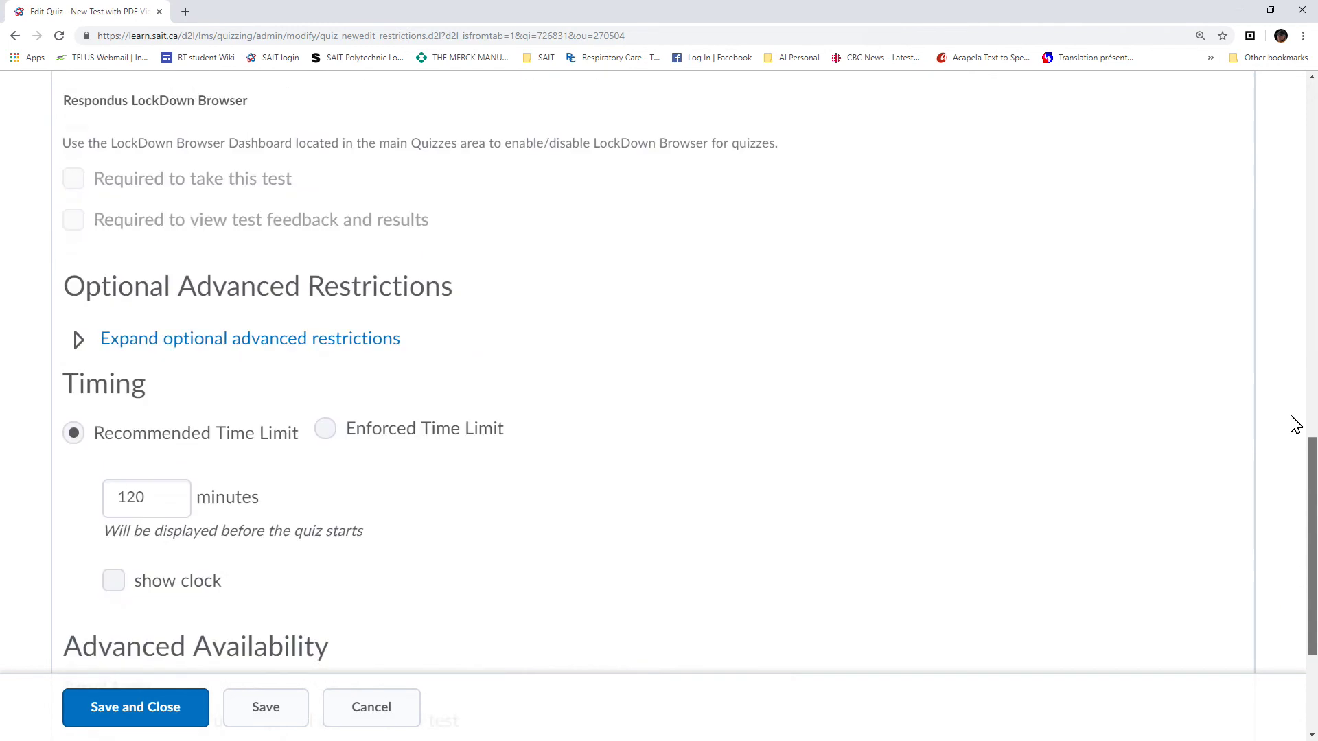
scroll(1291, 315, up, 10)
scroll(1290, 387, down, 3)
scroll(1289, 371, up, 3)
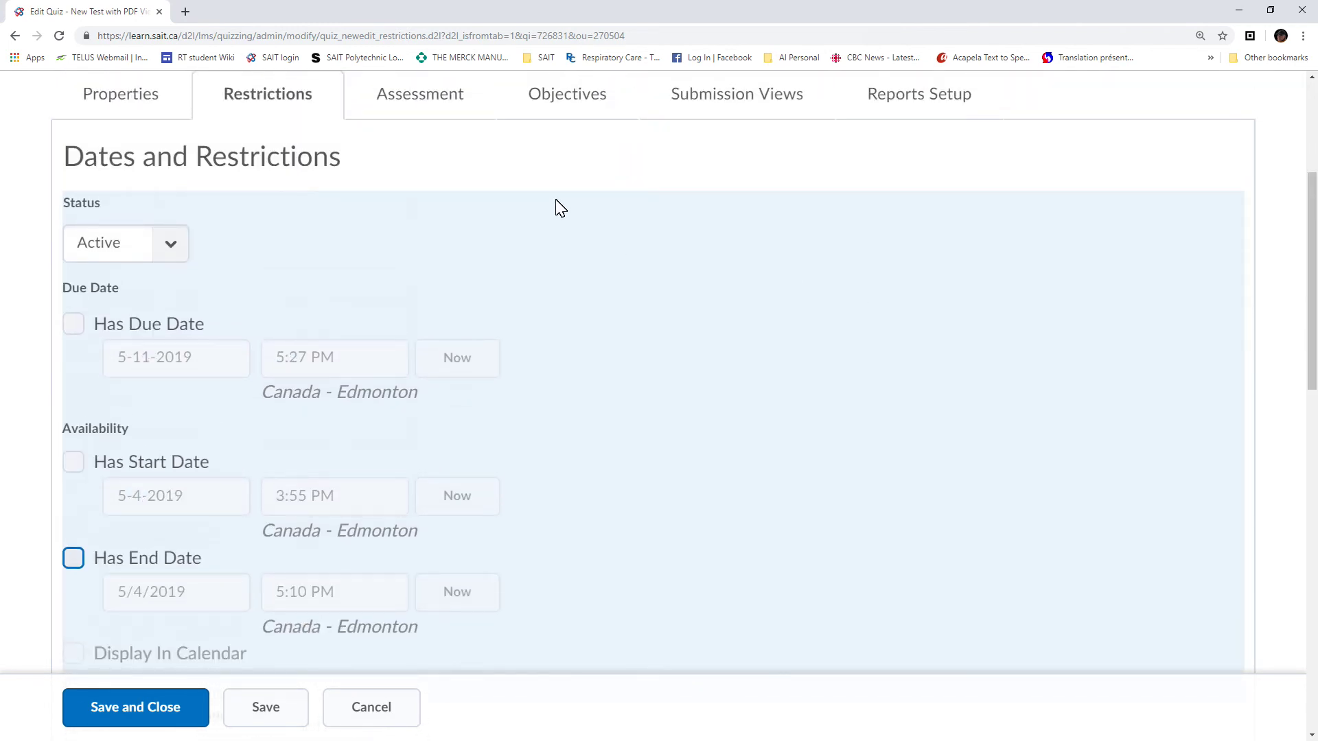
- Set the attempts allowed to Unlimited in the quiz's assessment settings
click(435, 96)
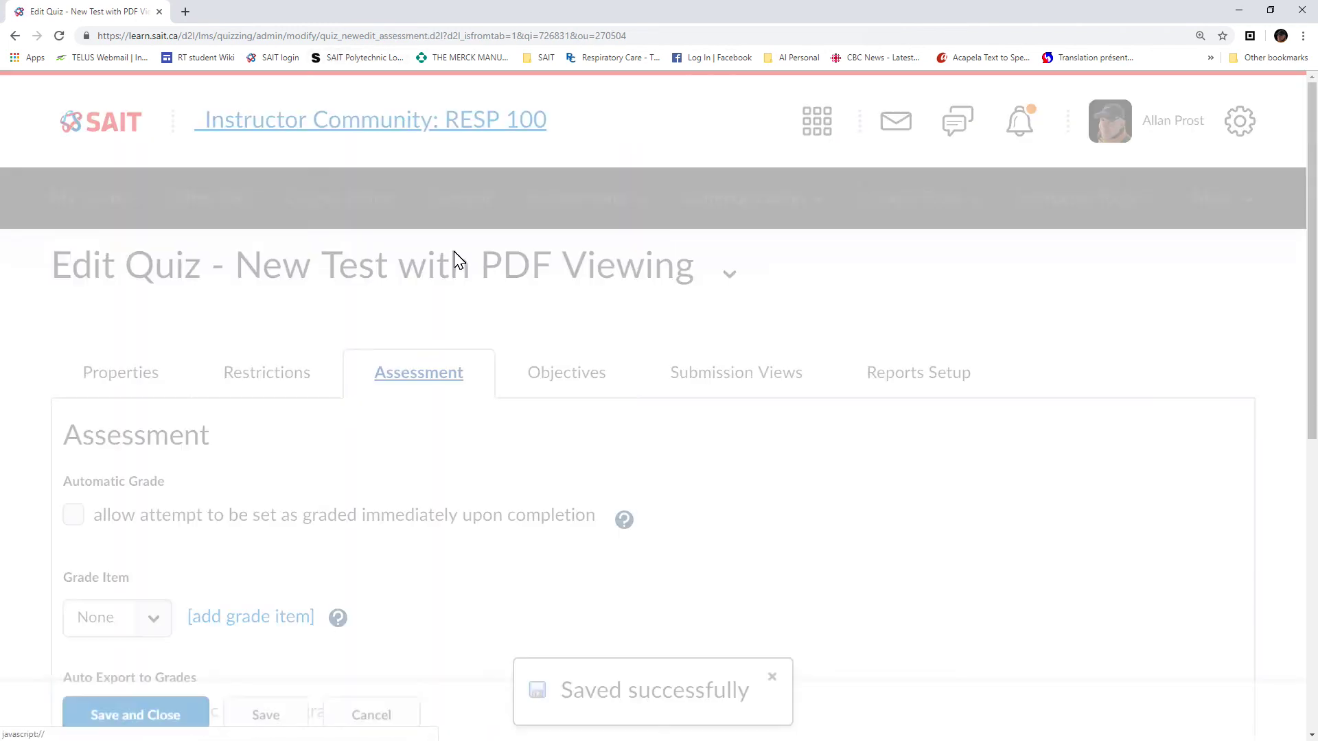
drag(1312, 341, 1058, 494)
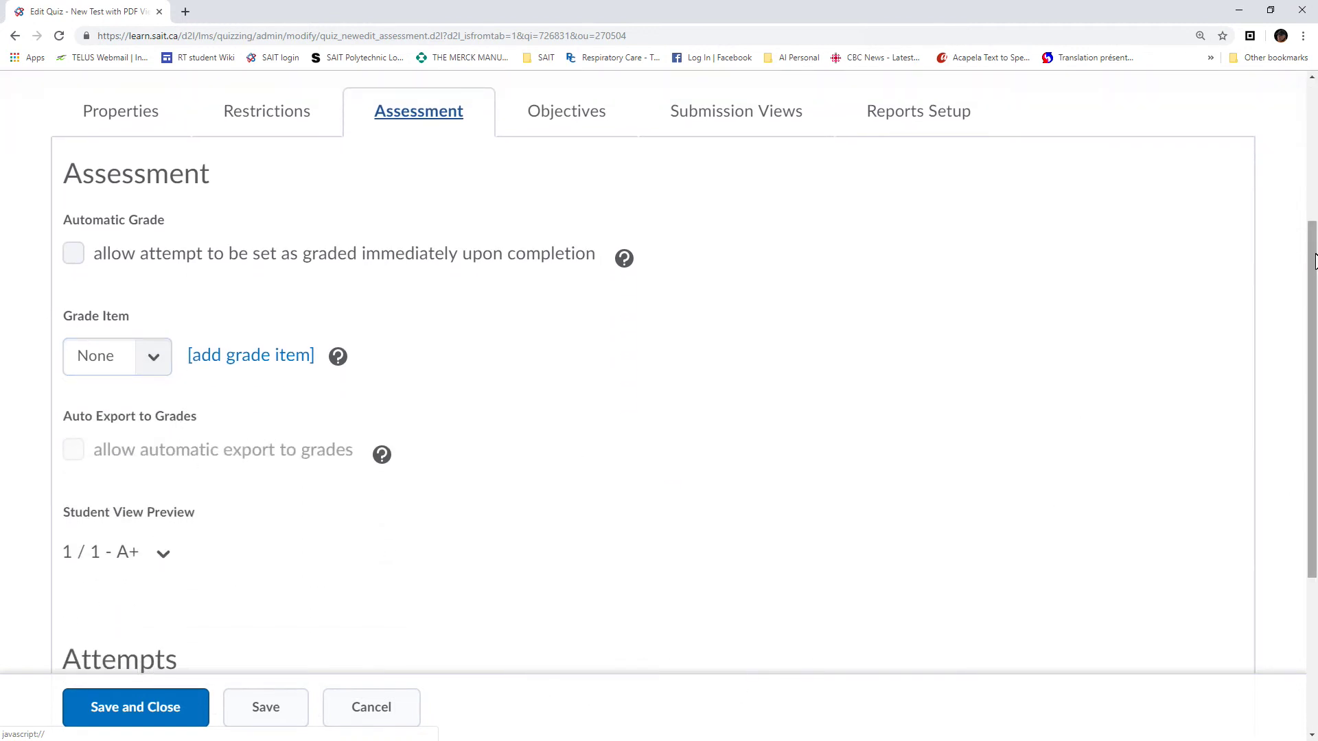
drag(1306, 265, 1311, 438)
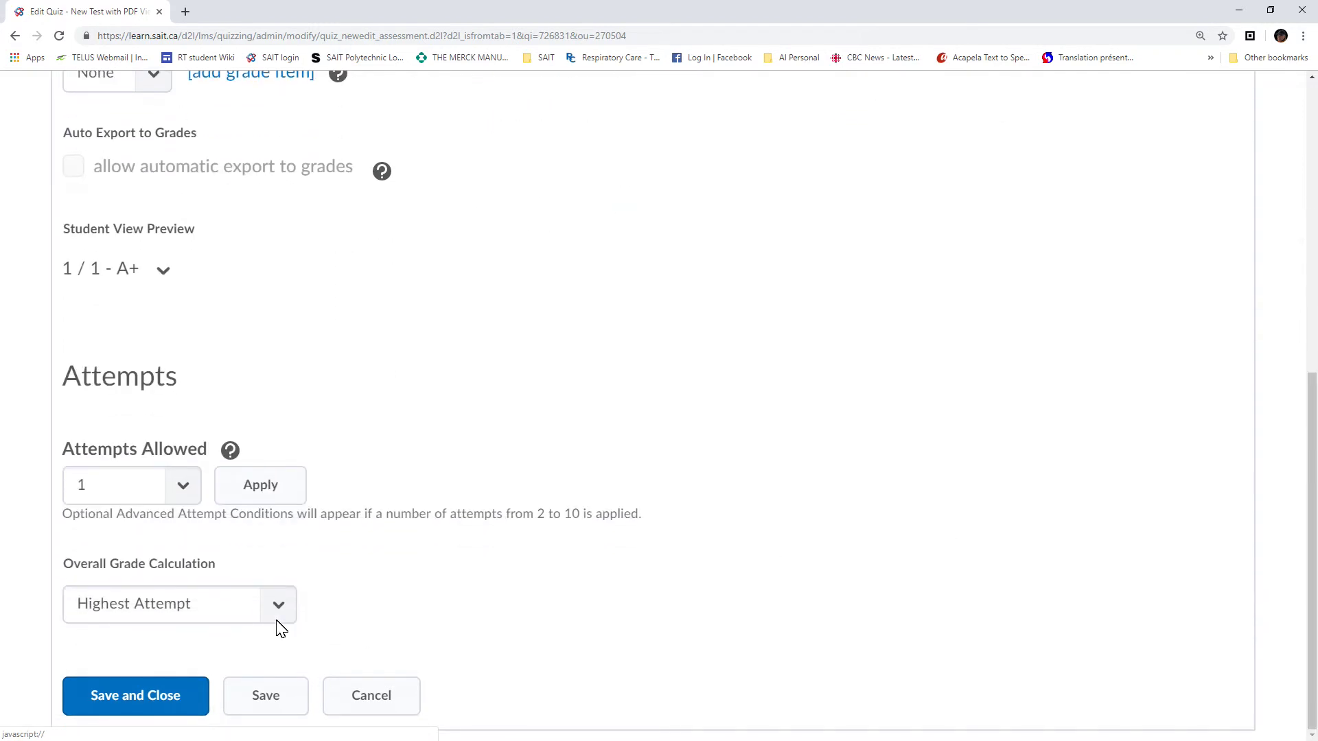
click(183, 501)
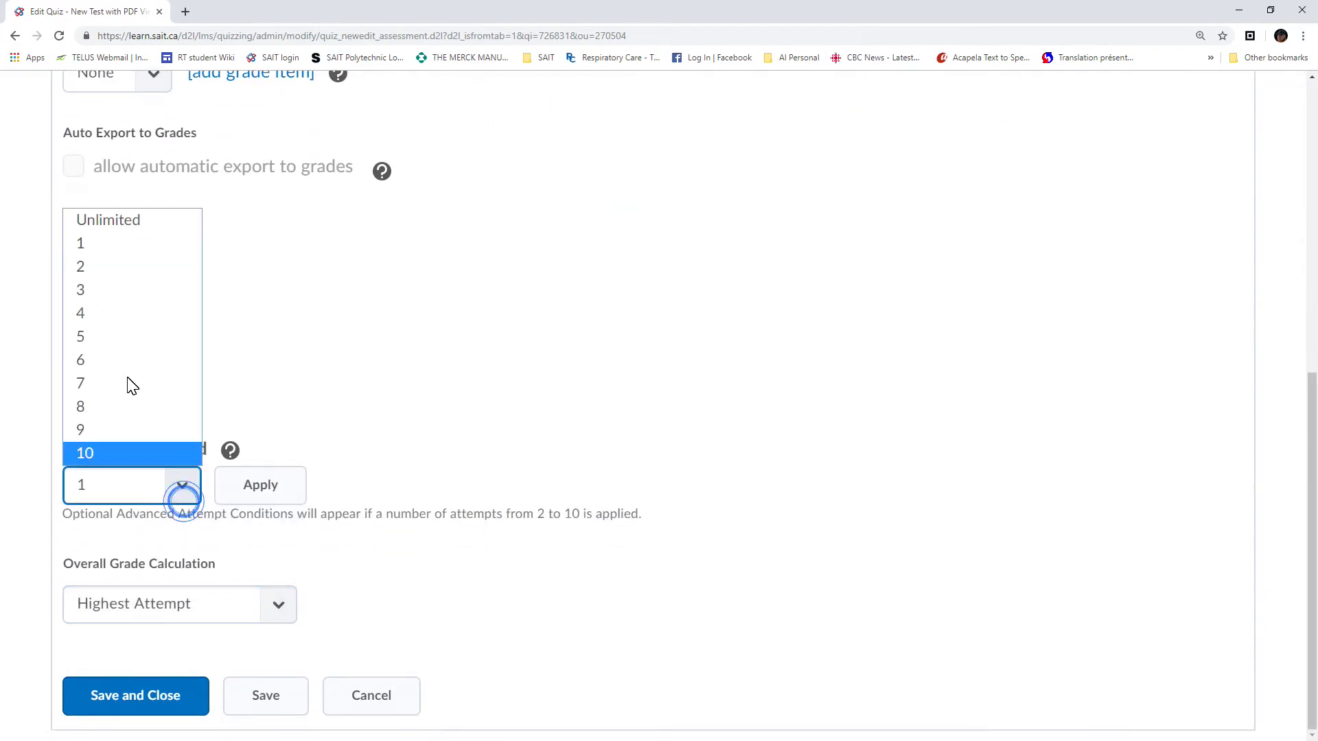
click(100, 226)
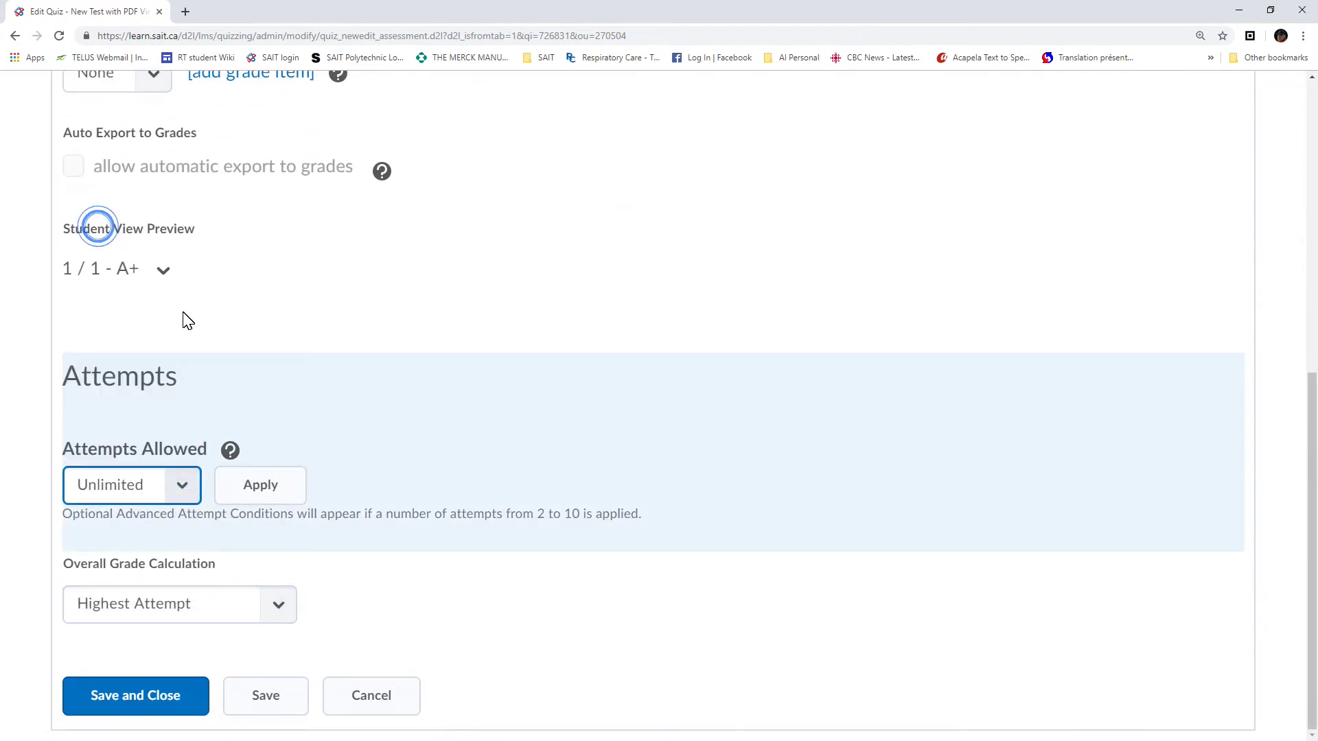
- Switch the attempts allowed to 1 and back to Unlimited
click(182, 494)
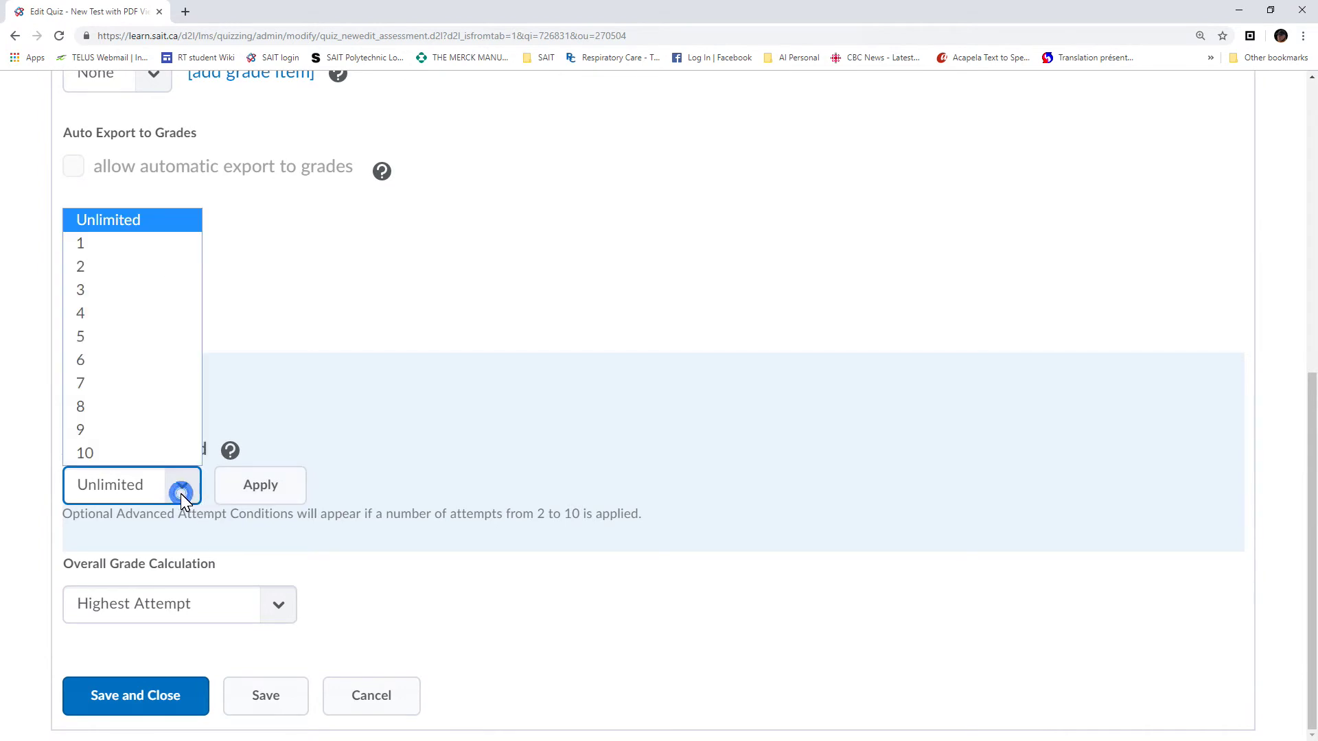
click(108, 244)
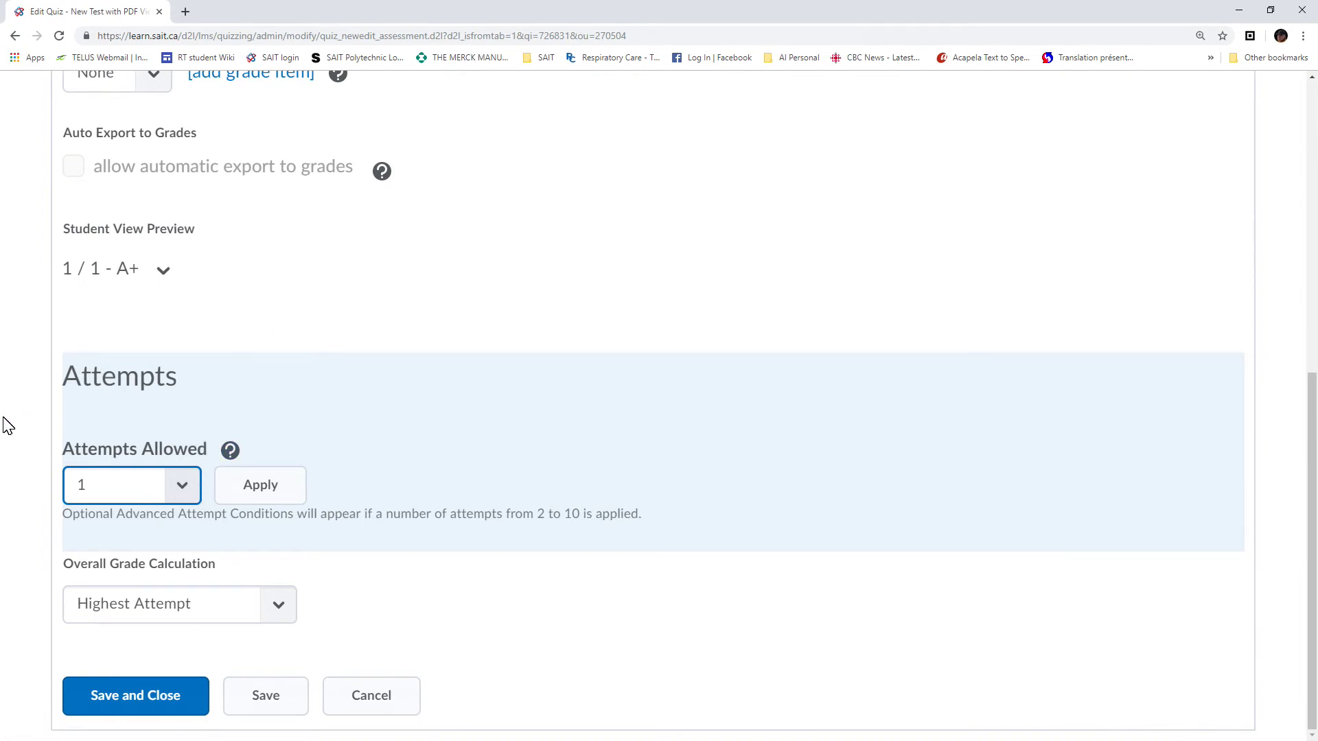
click(182, 491)
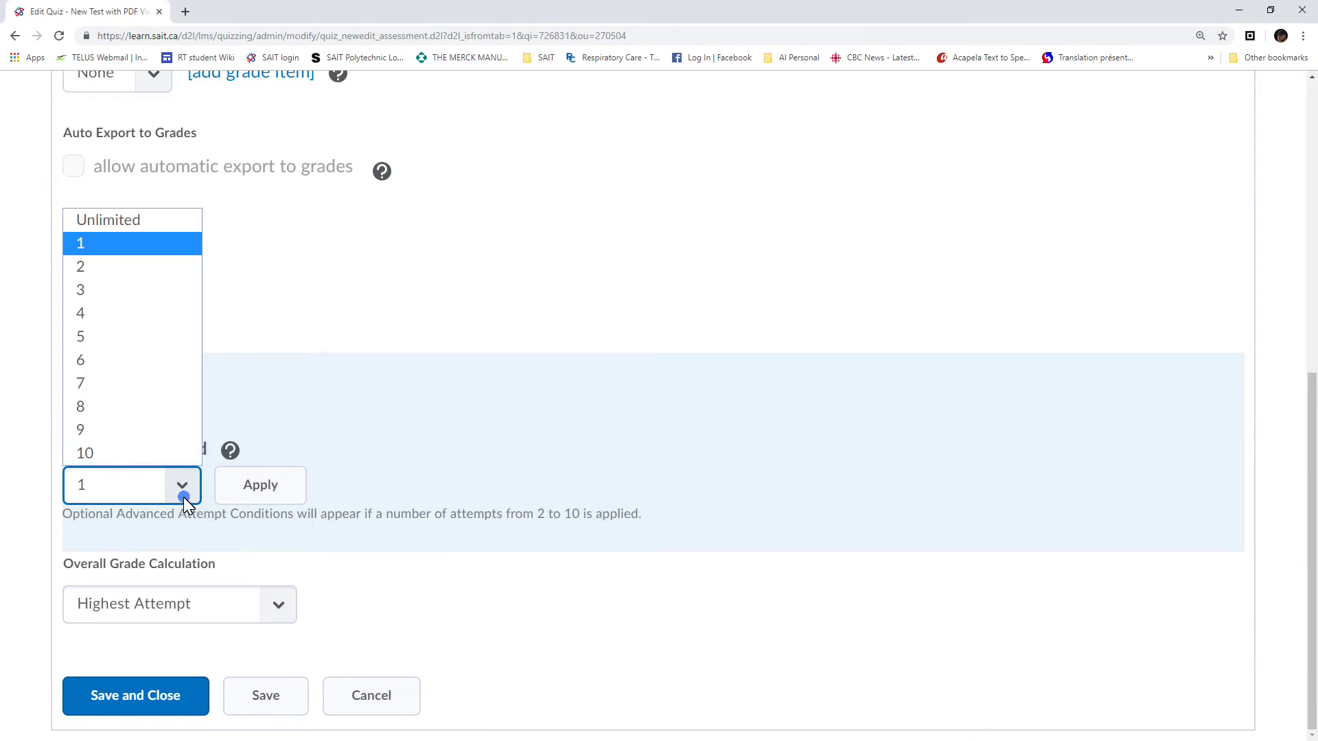
click(179, 230)
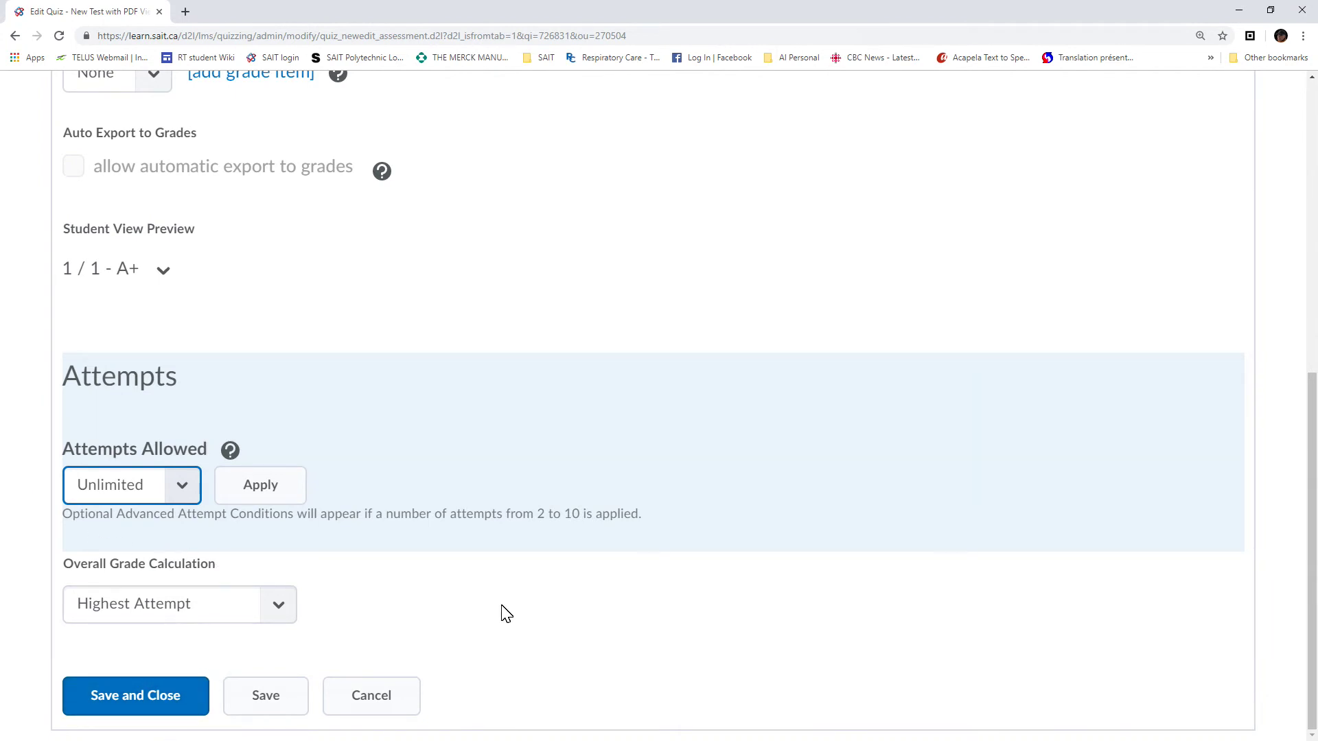
- Save and close the quiz, and open the Respondus LockDown Browser dashboard past its welcome page
click(120, 714)
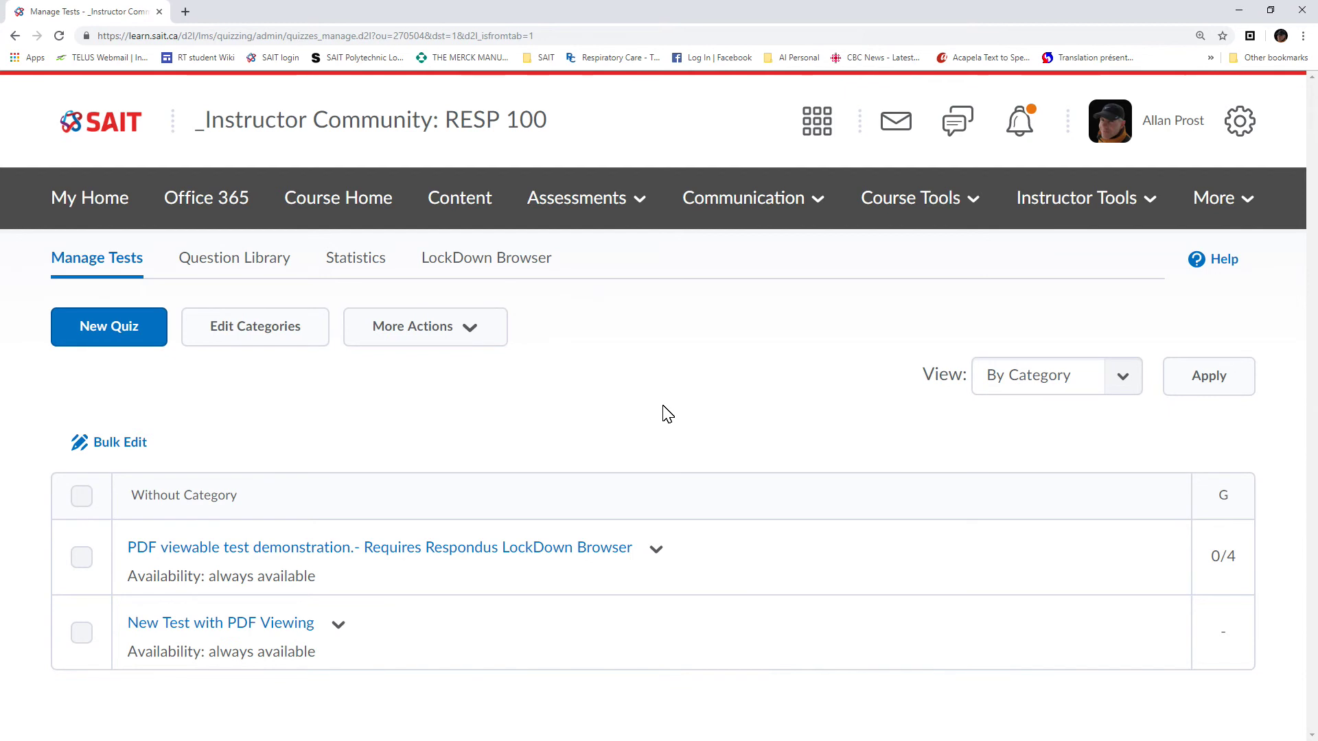
click(531, 258)
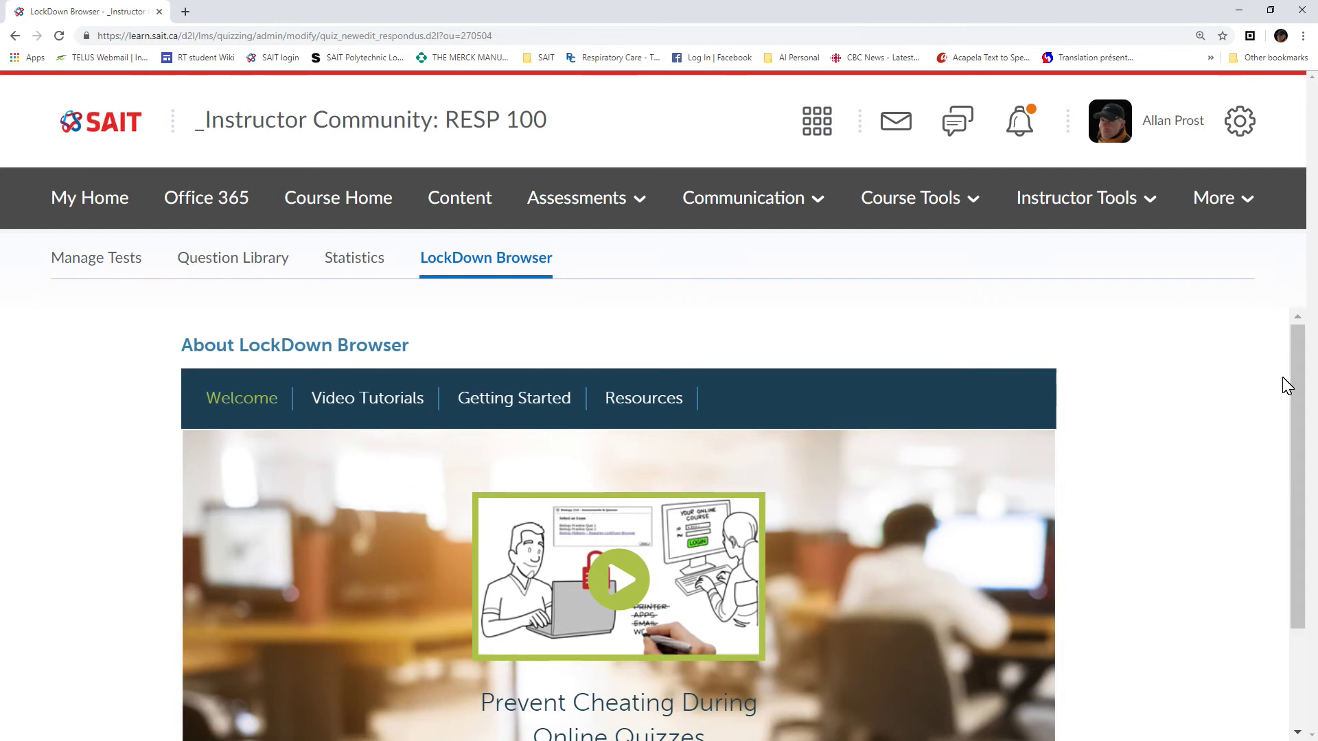
drag(1304, 384, 1286, 539)
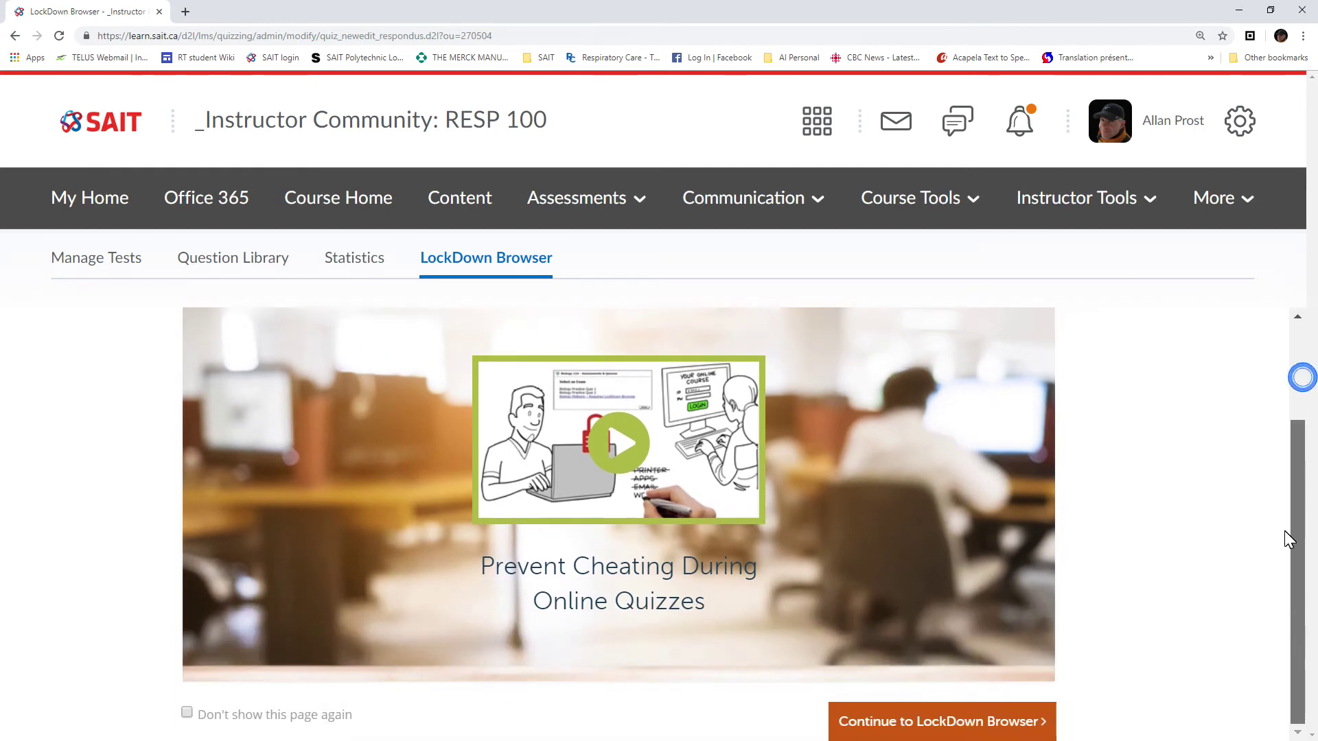
click(914, 722)
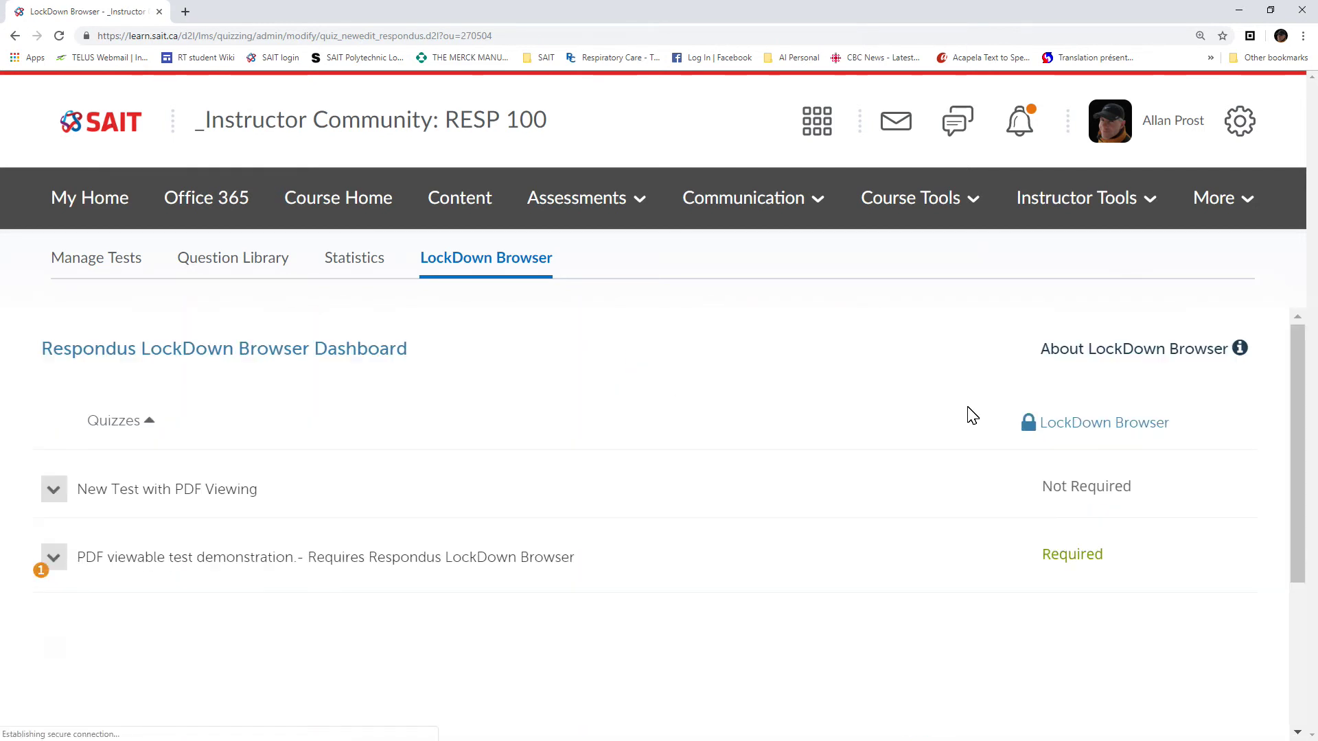
- Open the LockDown Browser settings of New Test with PDF Viewing and require Respondus LockDown Browser for this exam
click(53, 488)
click(60, 524)
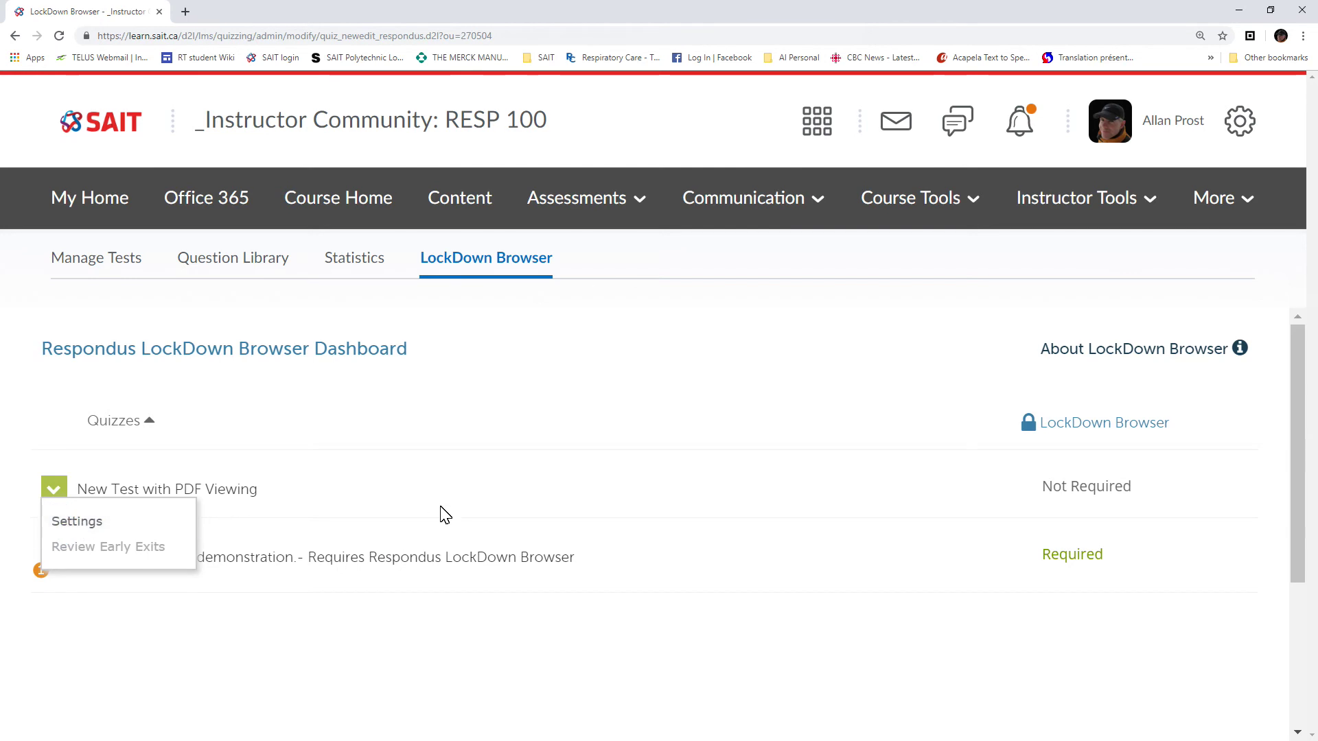
click(58, 489)
click(58, 490)
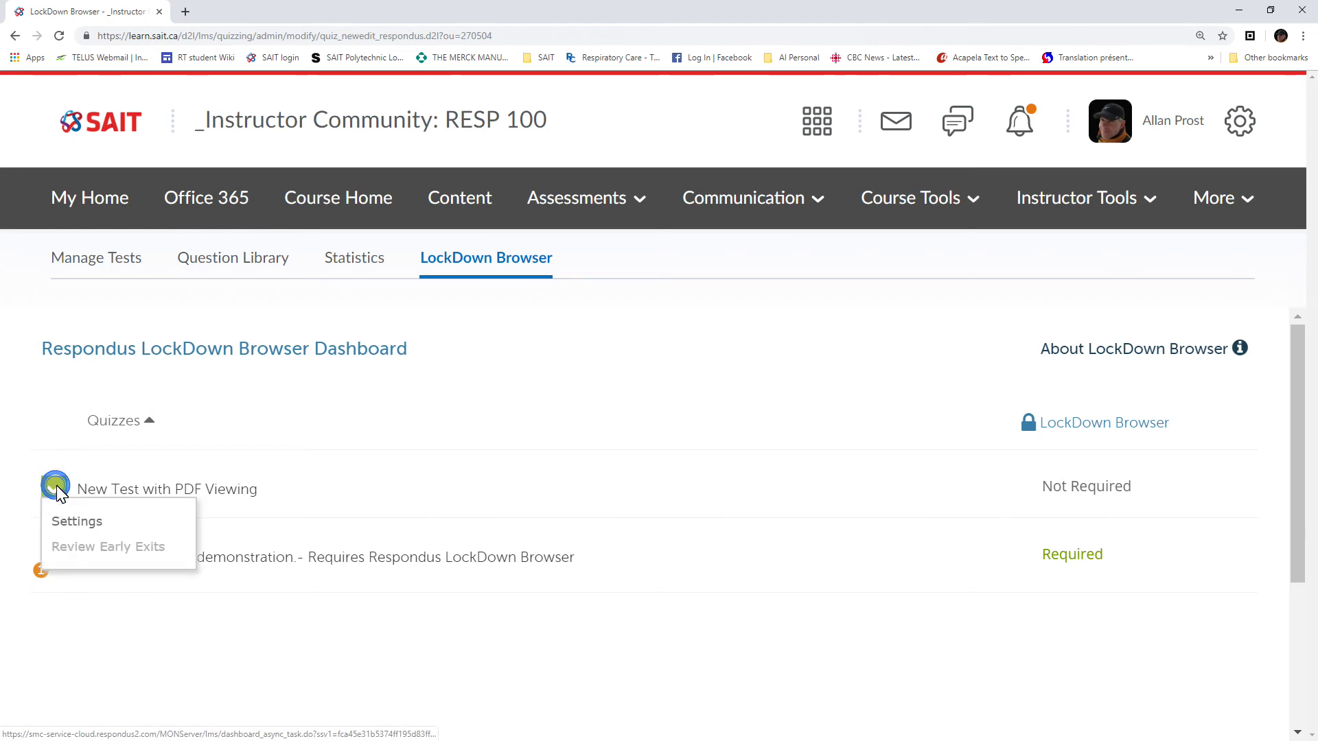
click(90, 522)
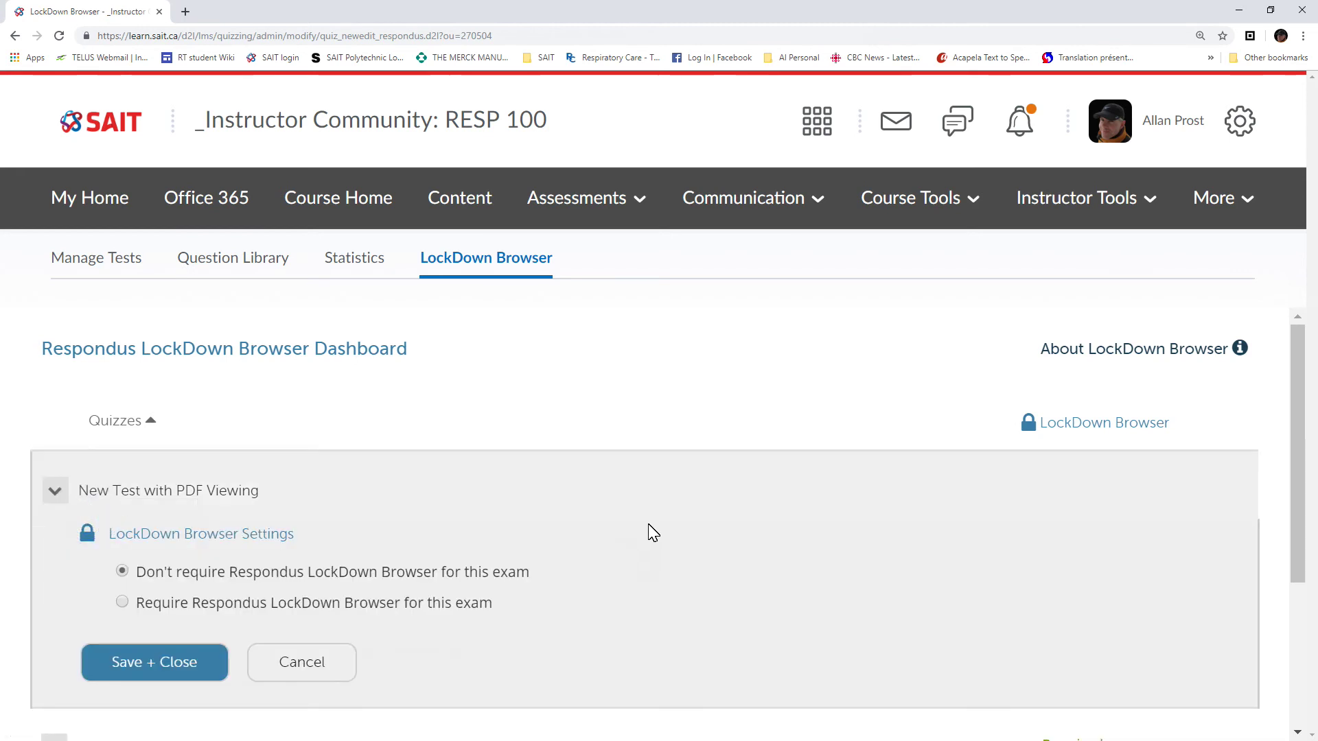
click(131, 605)
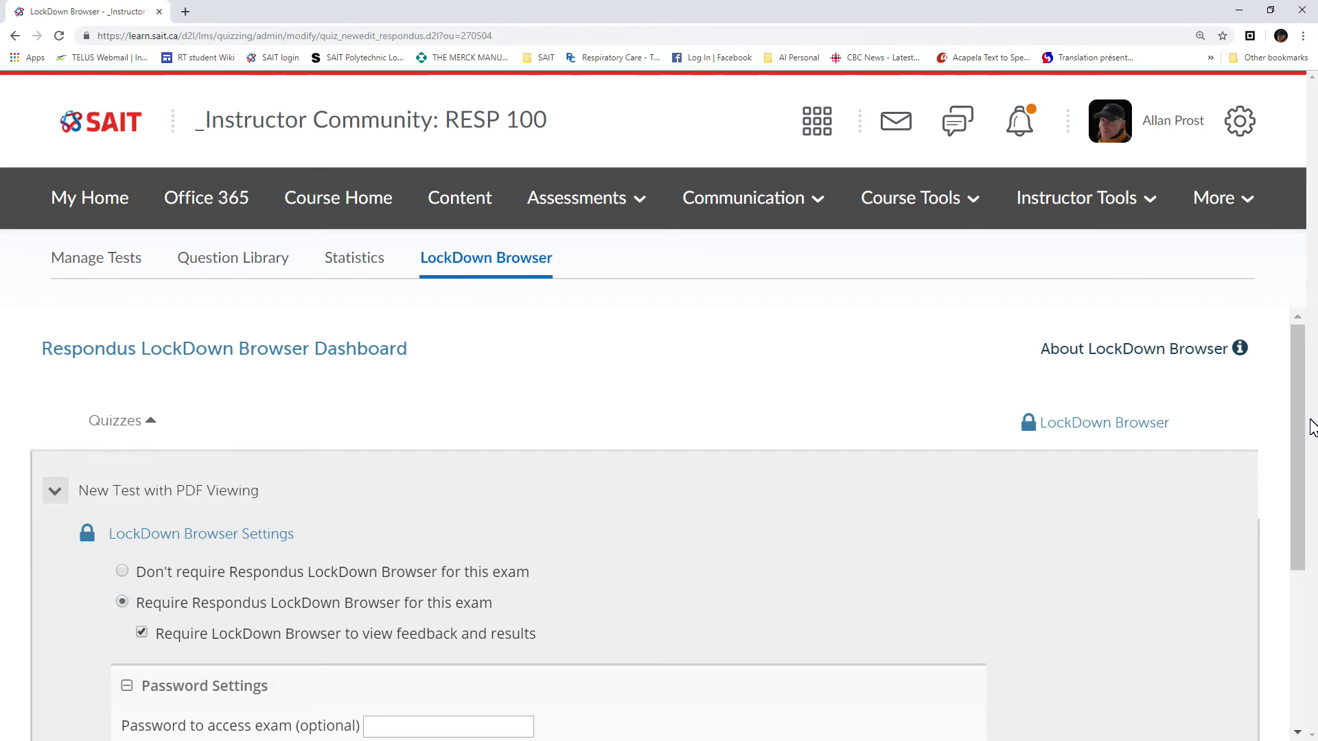
- In the exam's advanced LockDown Browser settings, allow students to use an iPad, enable the Standard Calculator, and save and close
drag(1297, 427, 1287, 584)
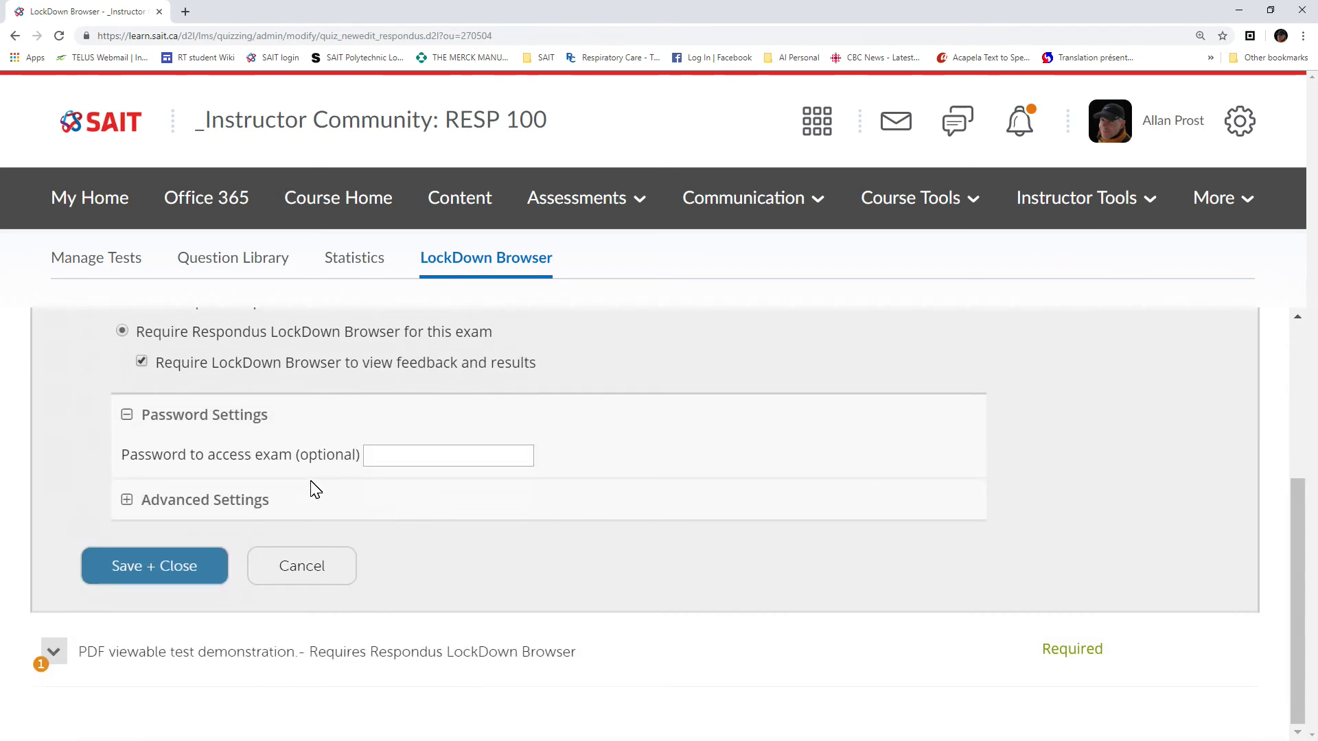
click(185, 506)
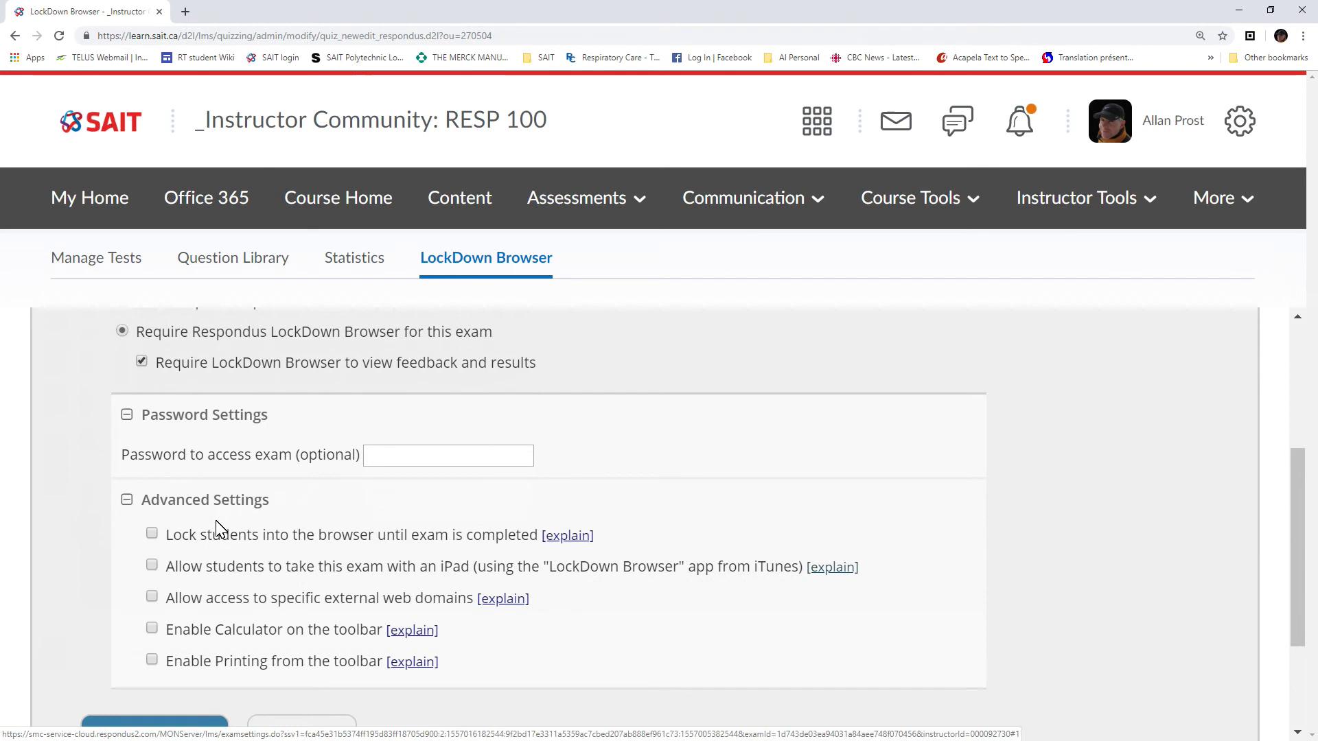
click(151, 565)
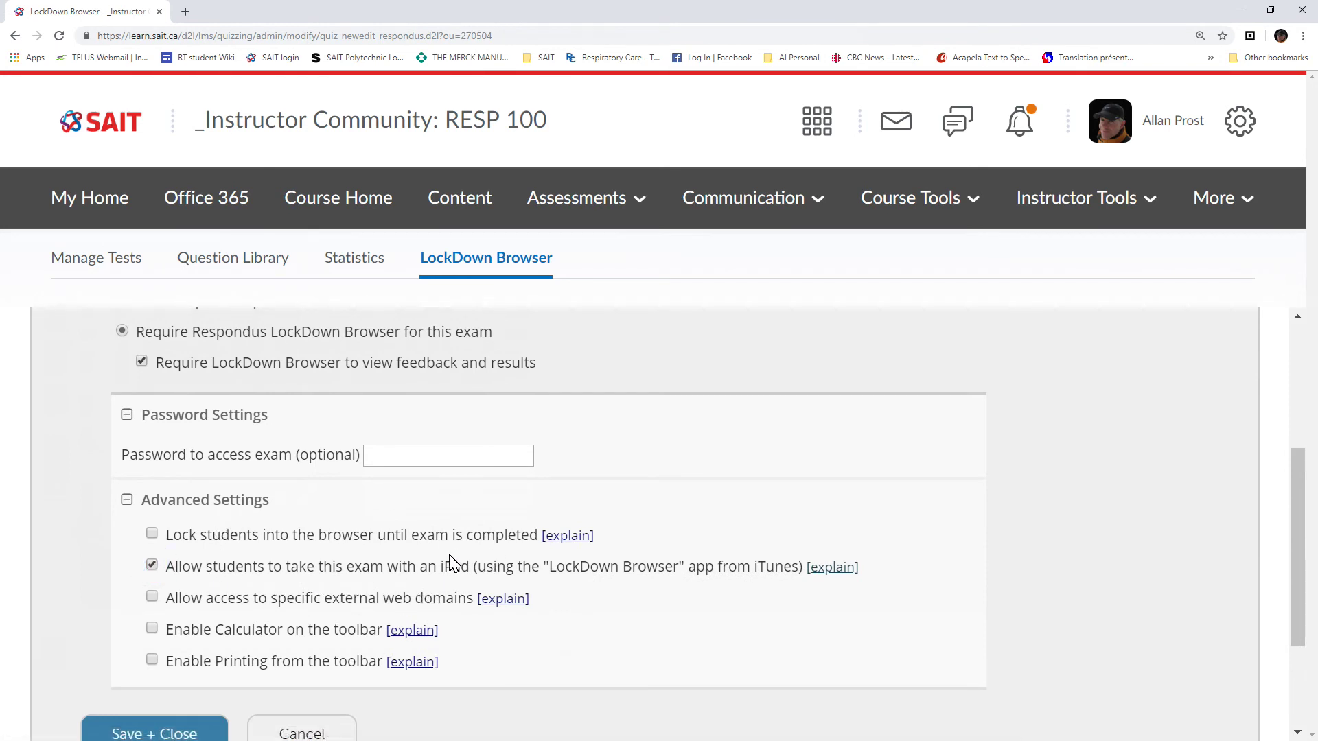
click(152, 629)
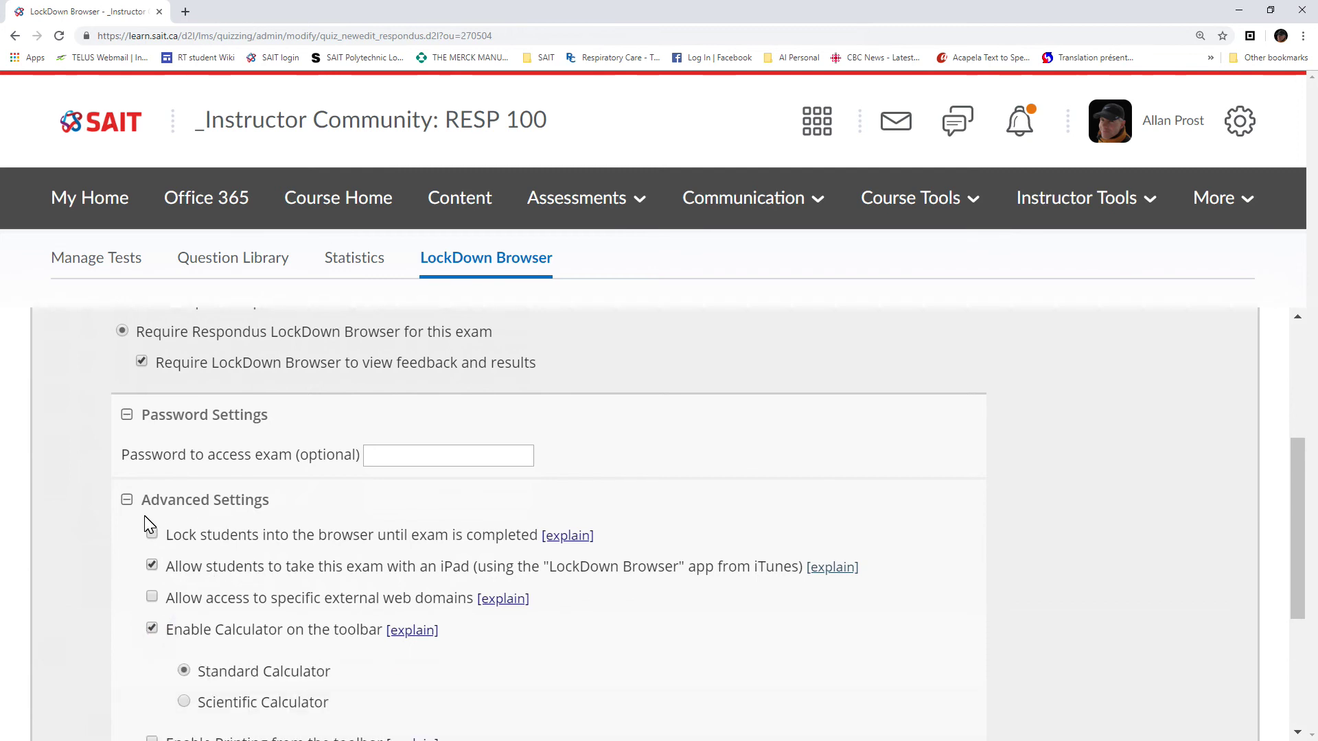
drag(1310, 466, 1303, 529)
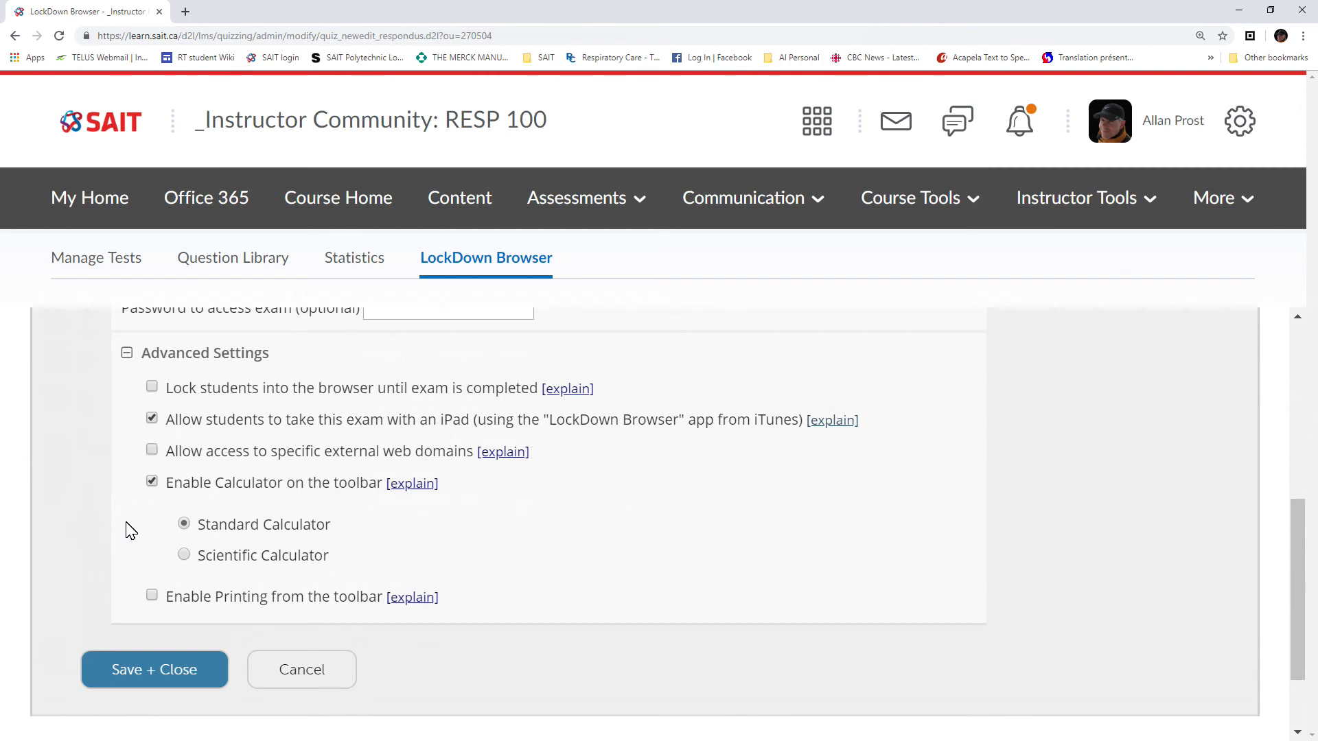
click(129, 674)
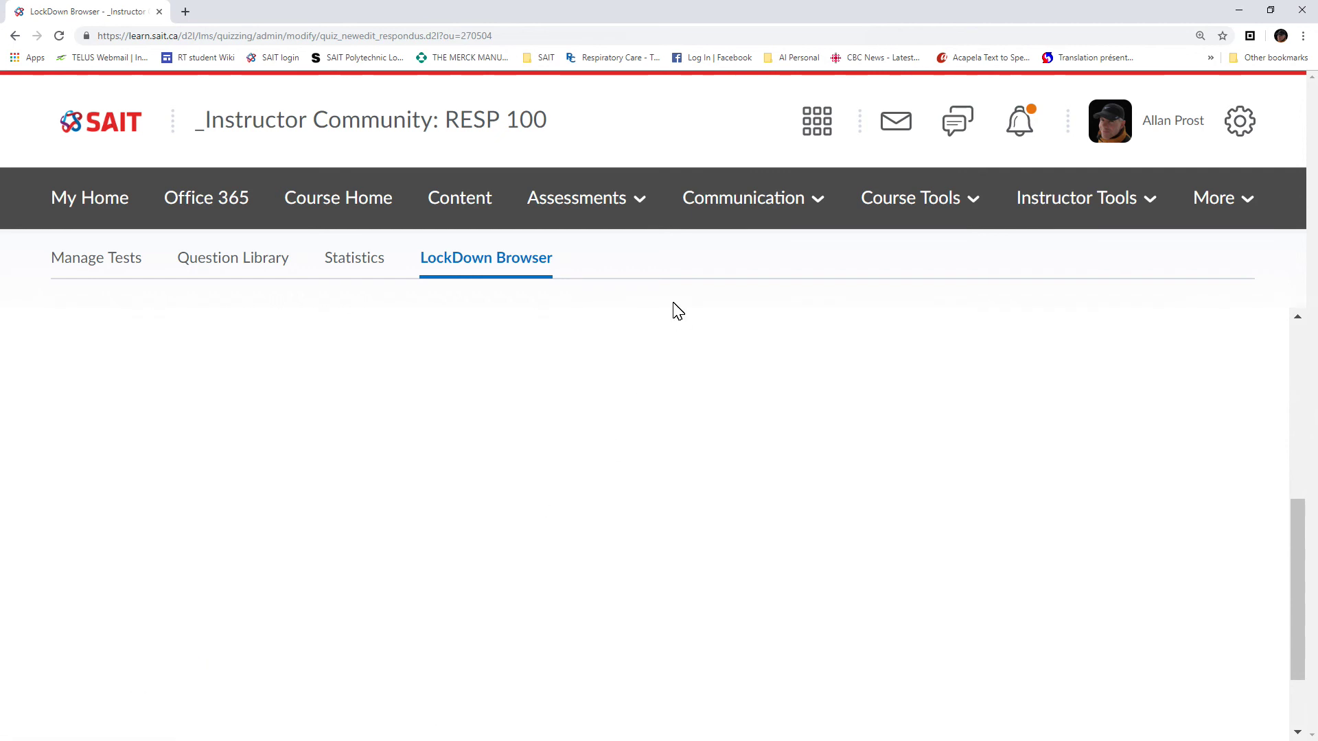
- Return to the course's Manage Tests list to check the LockDown Browser requirement on the new test
click(604, 201)
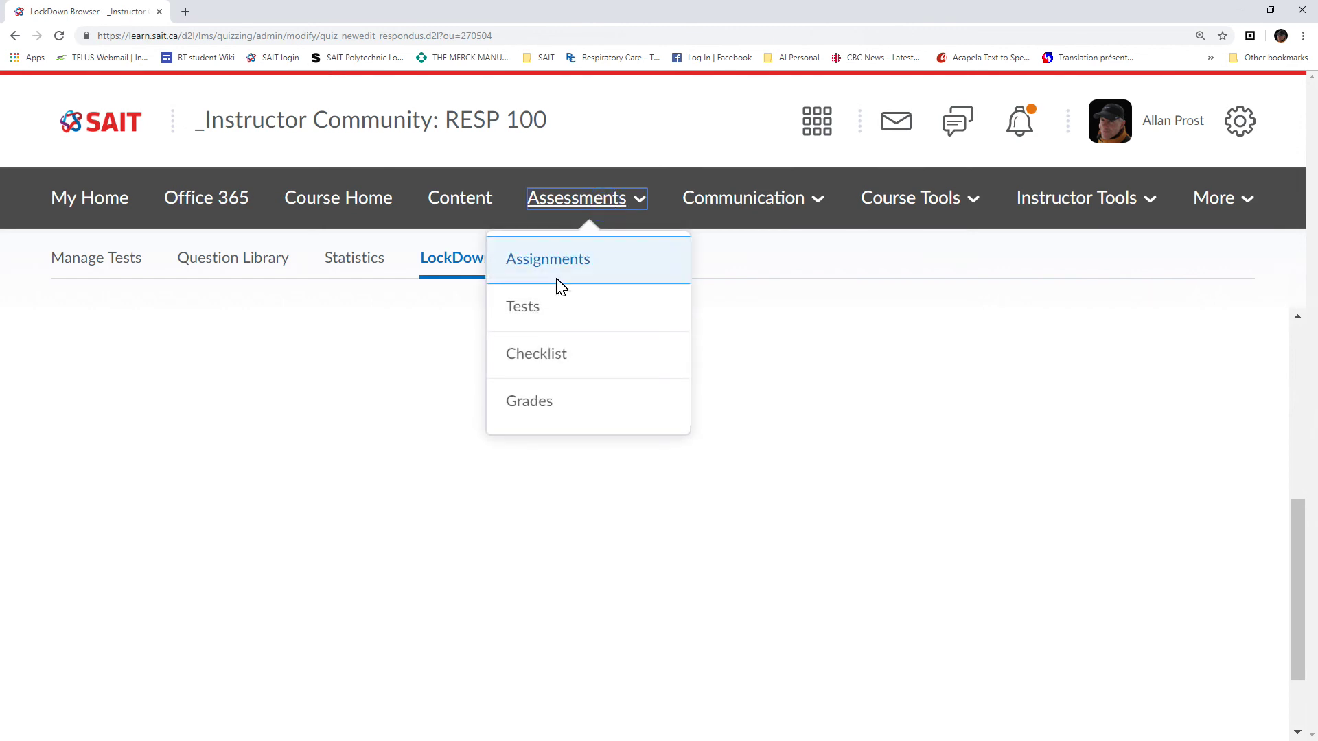
click(544, 319)
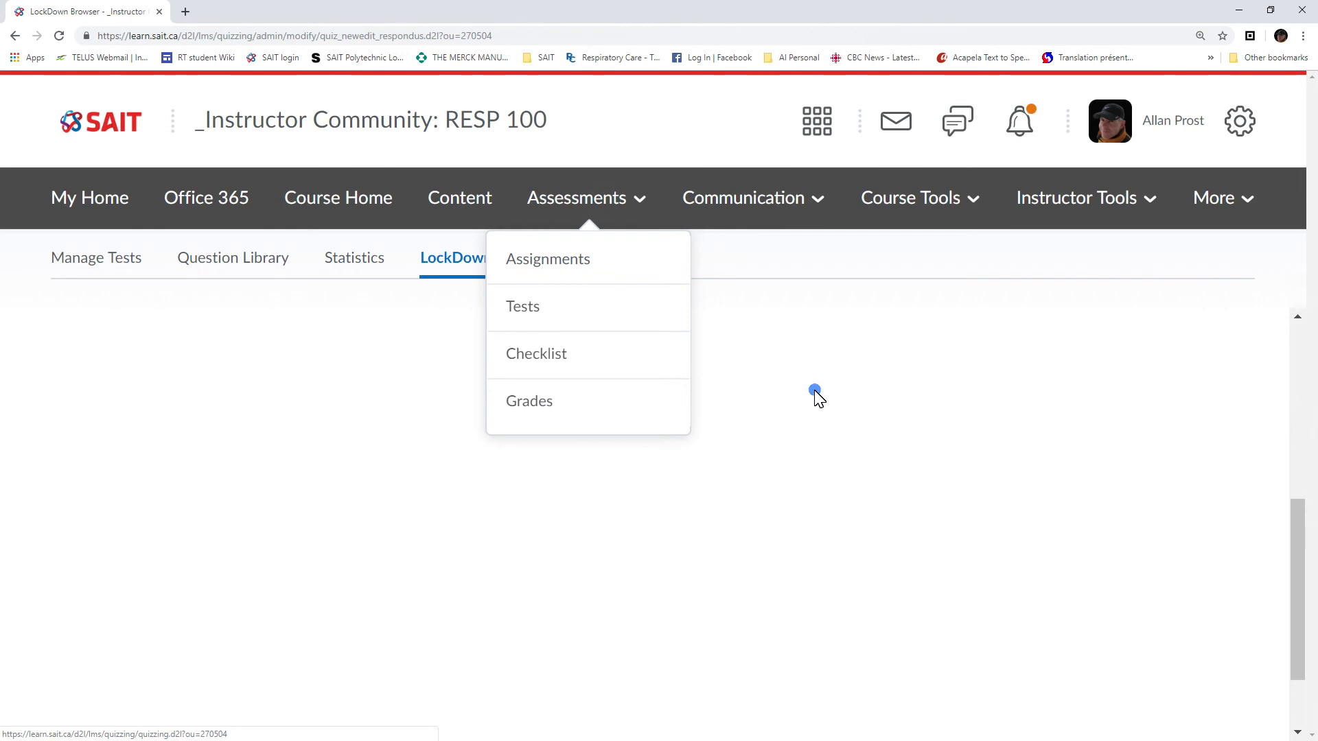
click(553, 302)
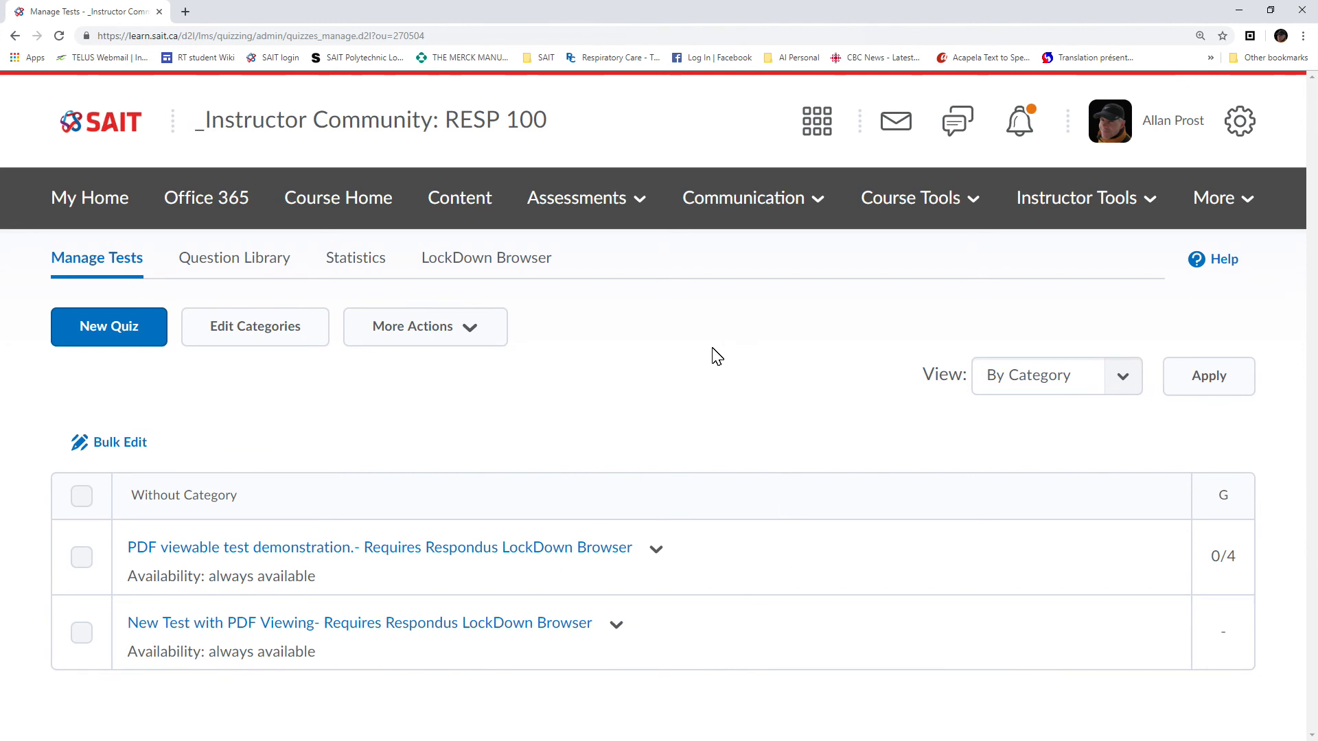
- Open the course Classlist and impersonate the Student View demo account
click(891, 202)
click(894, 368)
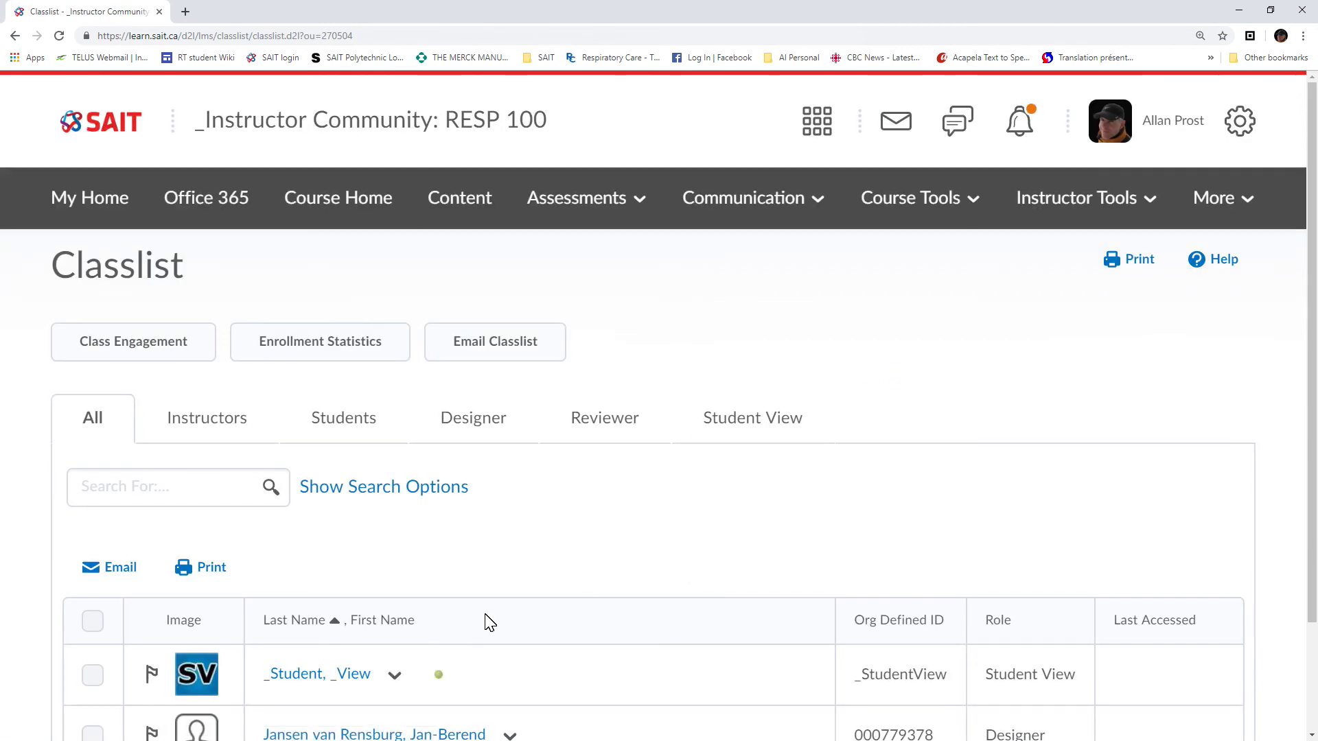
click(395, 676)
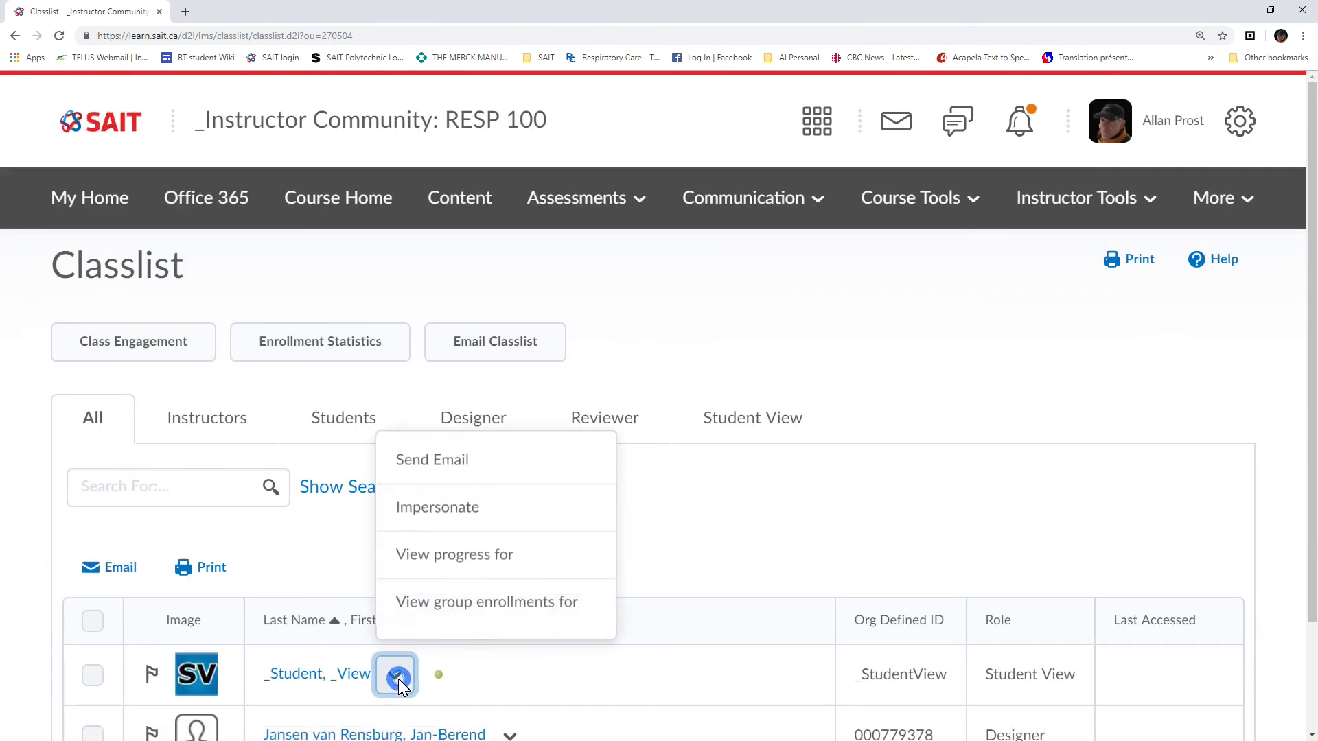
click(513, 511)
click(517, 346)
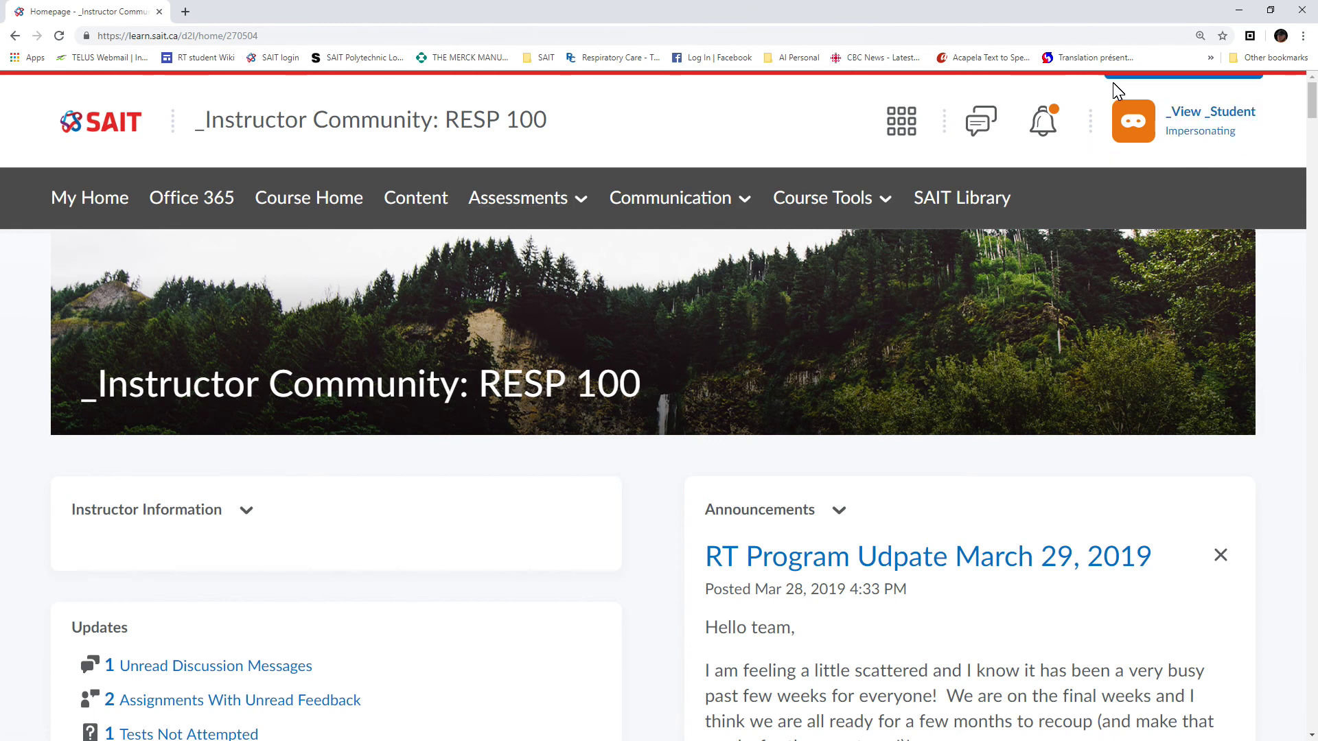
- Open the student's Test List and view the summary of New Test with PDF Viewing
click(542, 206)
click(478, 311)
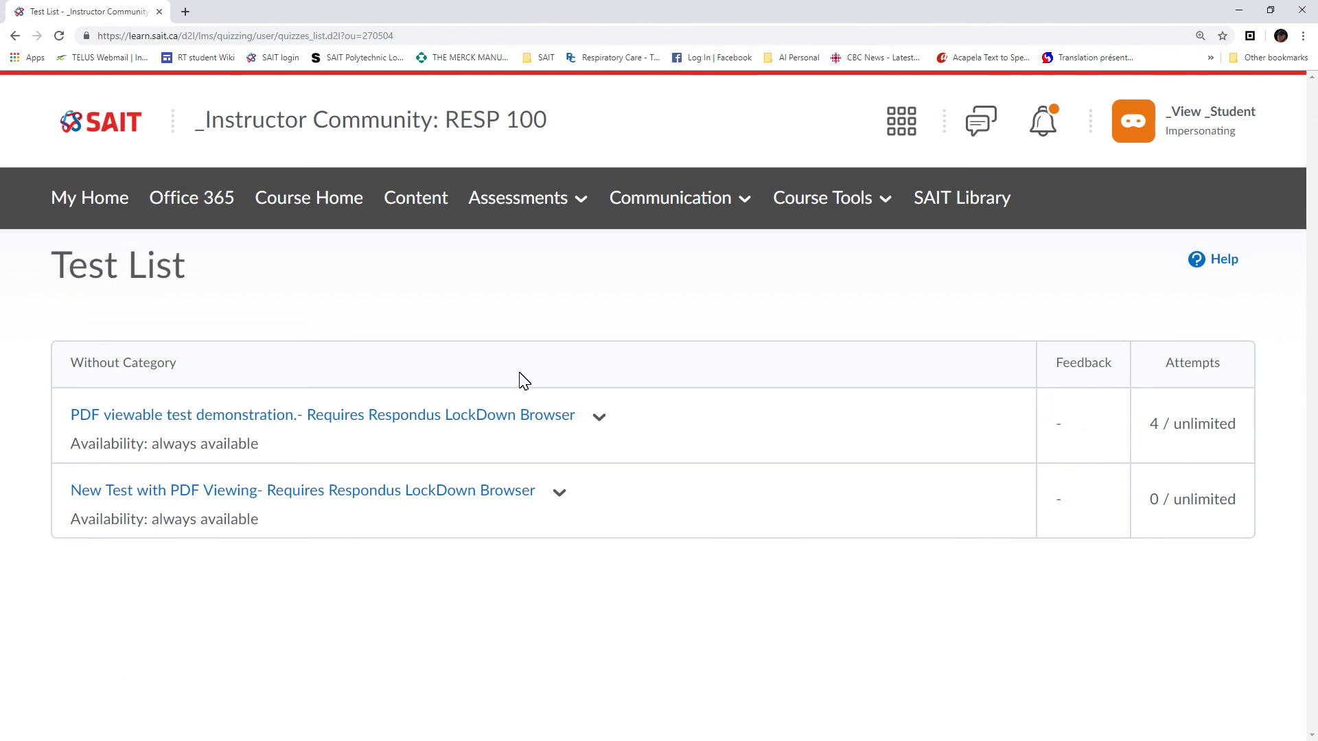
click(193, 492)
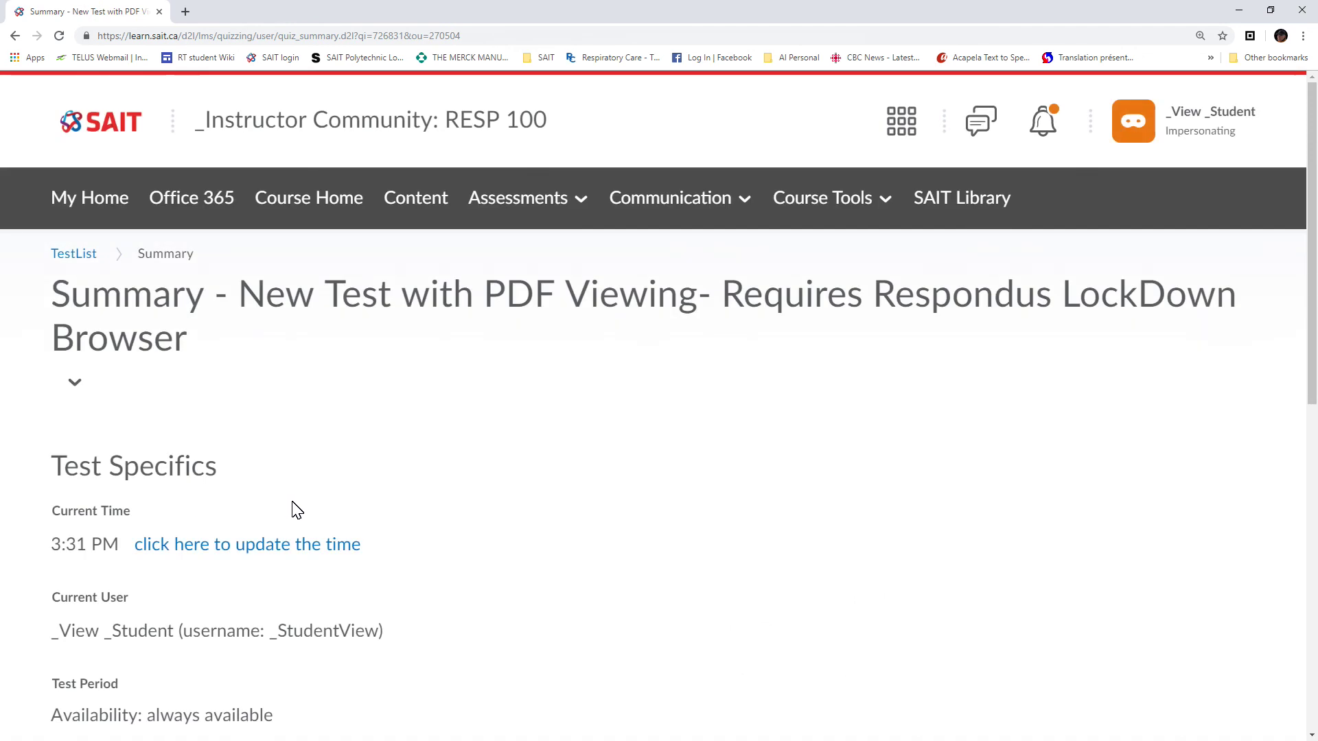
- Look over the test summary page and return to the course home page
drag(1313, 210, 1304, 162)
click(492, 204)
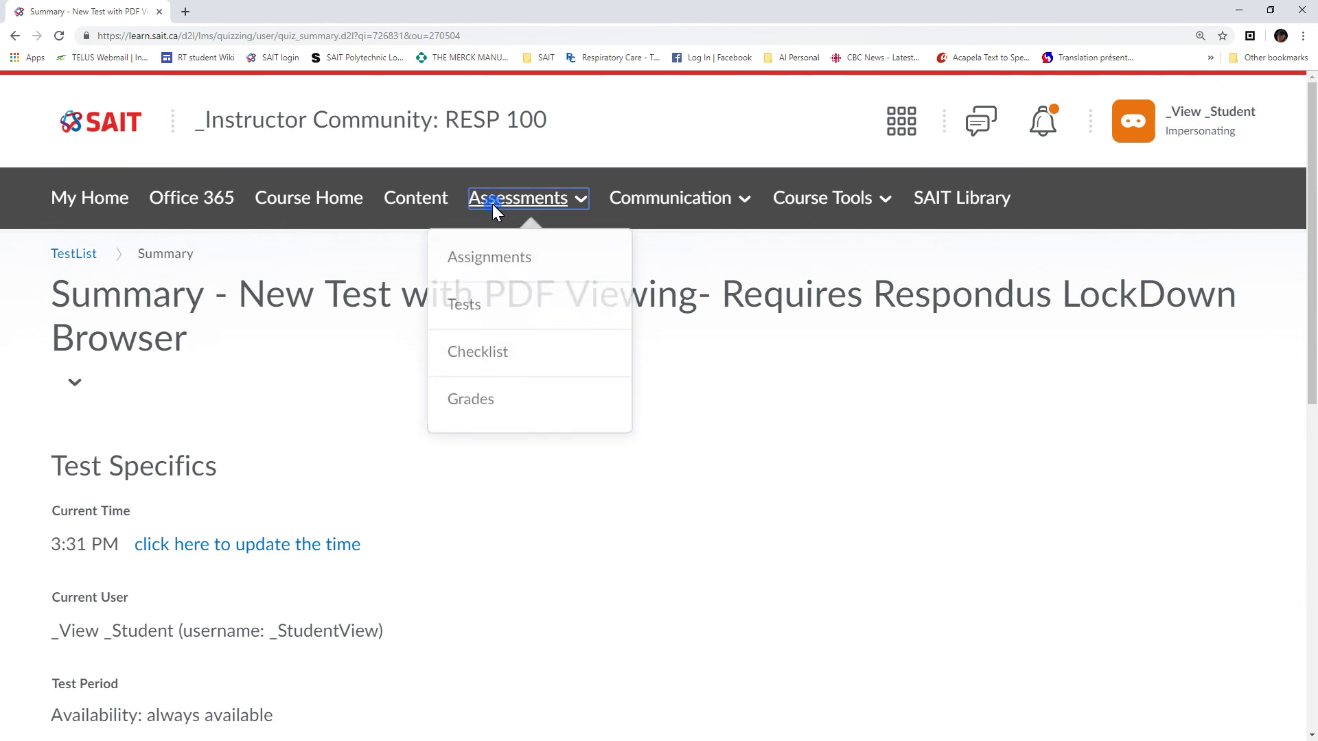
click(285, 196)
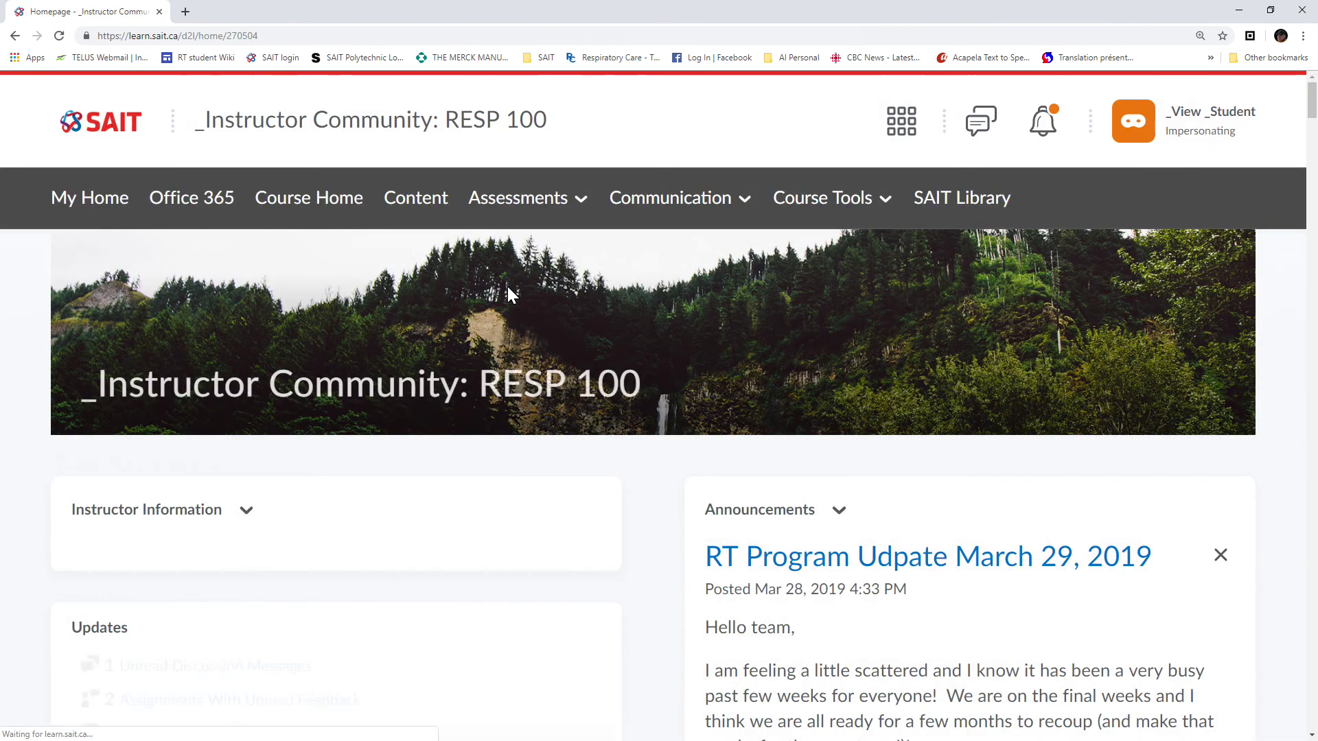